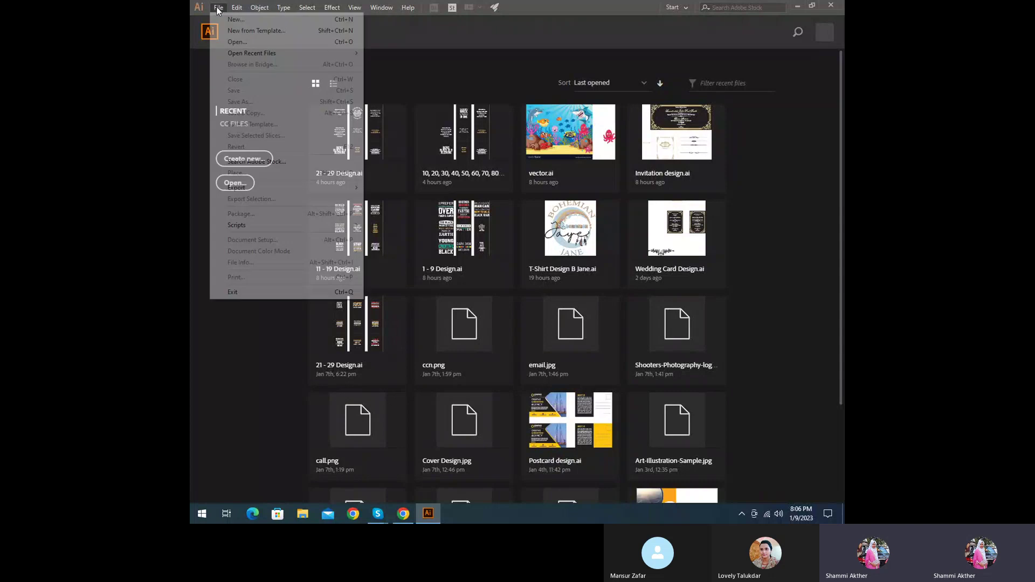
# - Create a new A4 print document in inches with a 0.125 in bleed on all four sides
pyautogui.click(231, 19)
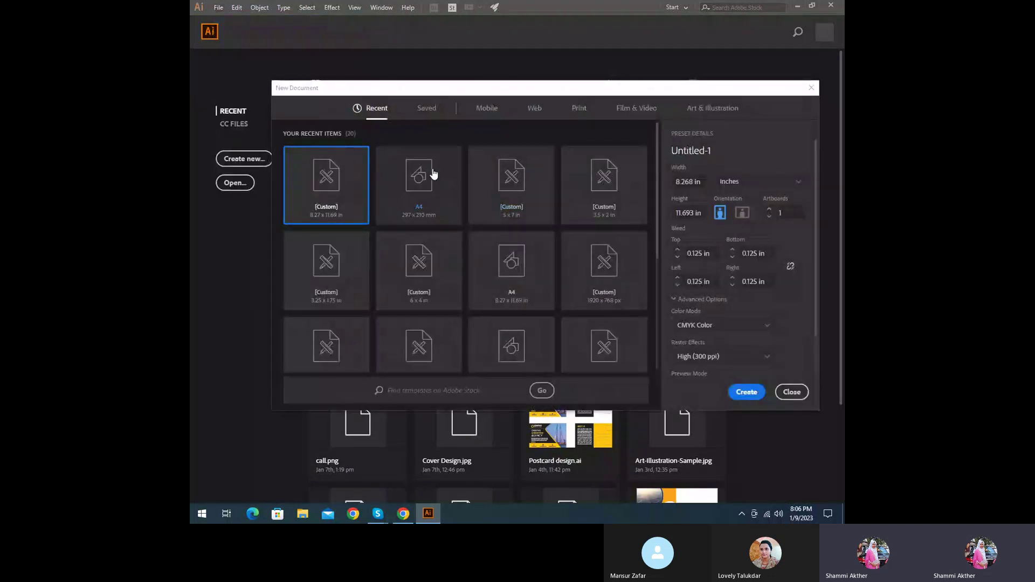
pyautogui.click(577, 110)
pyautogui.click(434, 213)
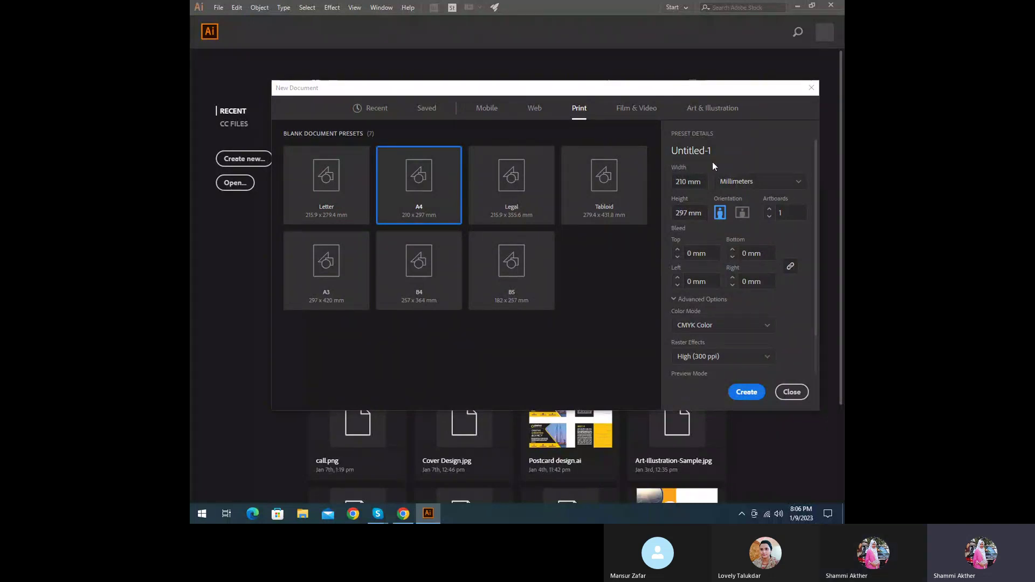
pyautogui.click(756, 186)
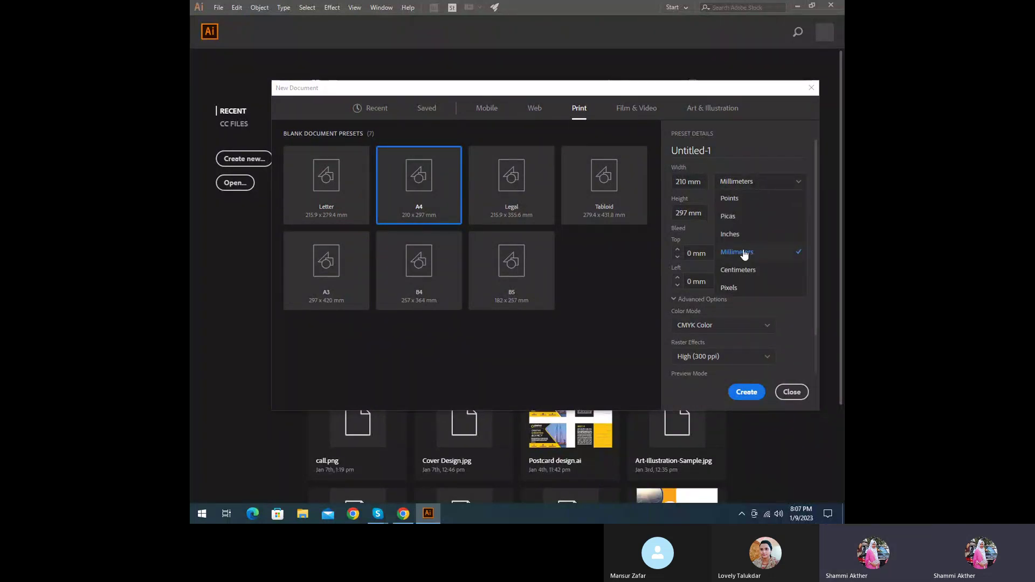
pyautogui.click(740, 236)
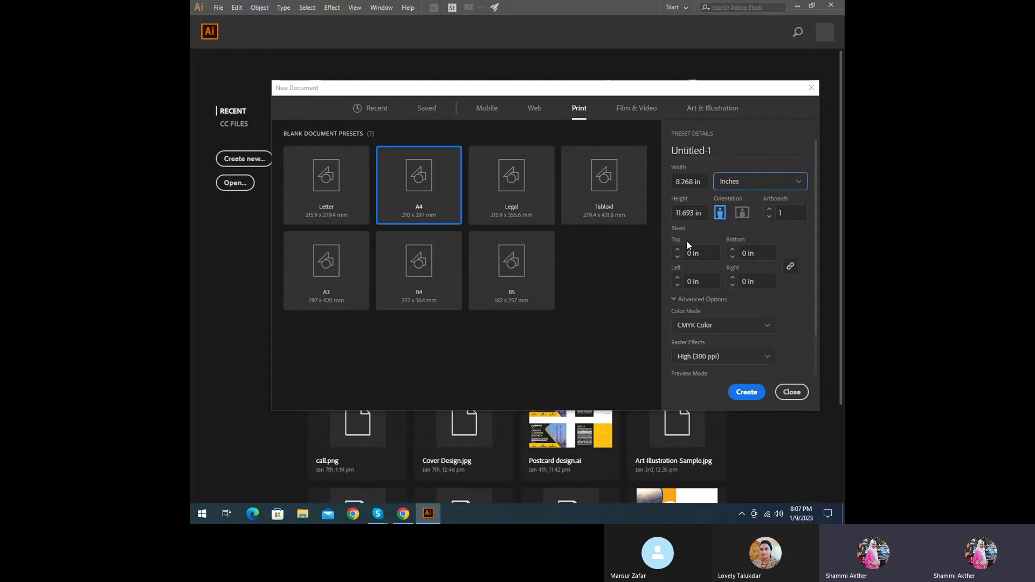
pyautogui.click(690, 253)
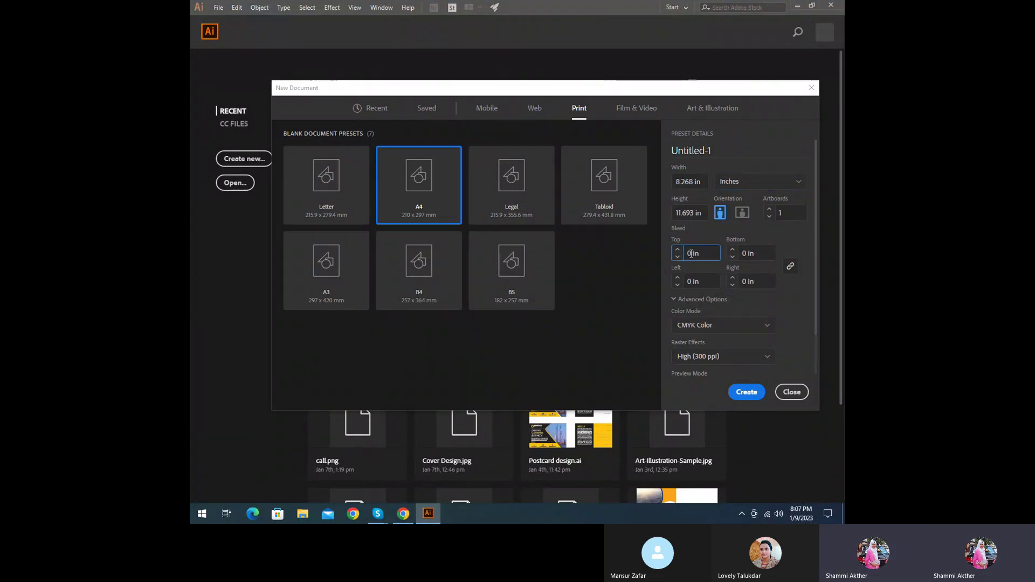
pyautogui.write('.125')
pyautogui.click(790, 267)
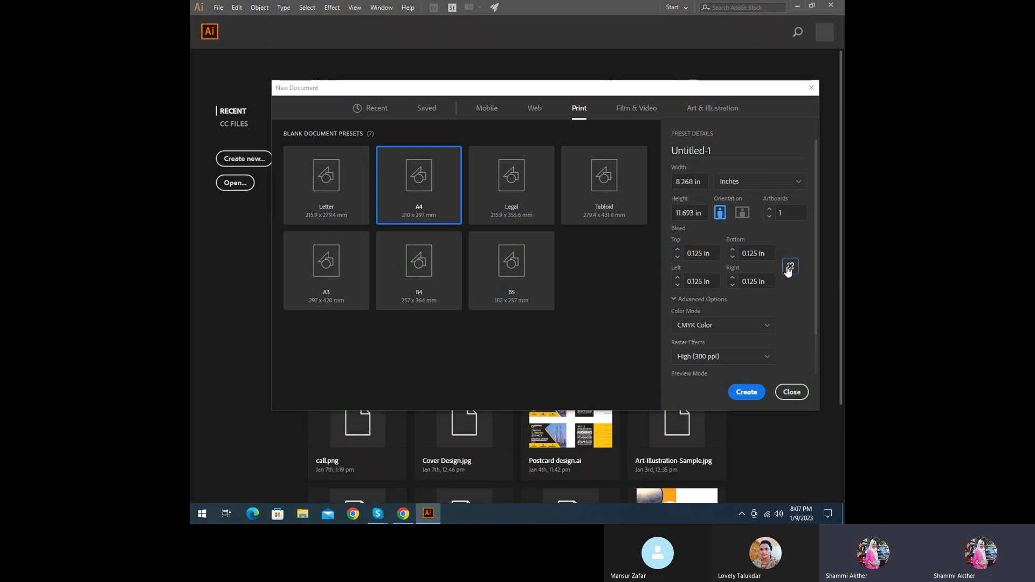
pyautogui.click(746, 393)
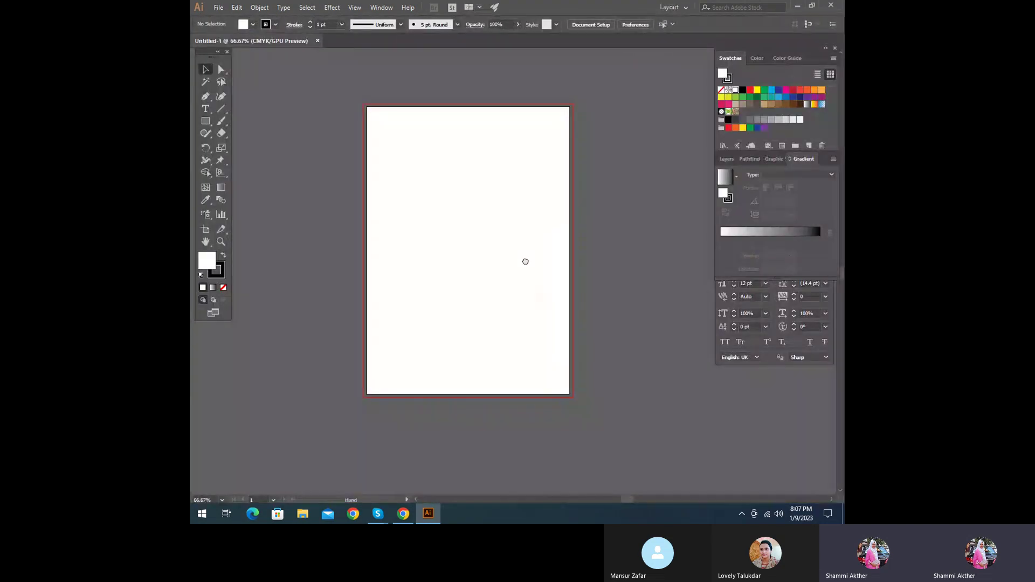
# - Draw a full-width rectangle across the middle of the artboard with a black fill and no stroke
pyautogui.moveTo(526, 262); pyautogui.dragTo(555, 265)
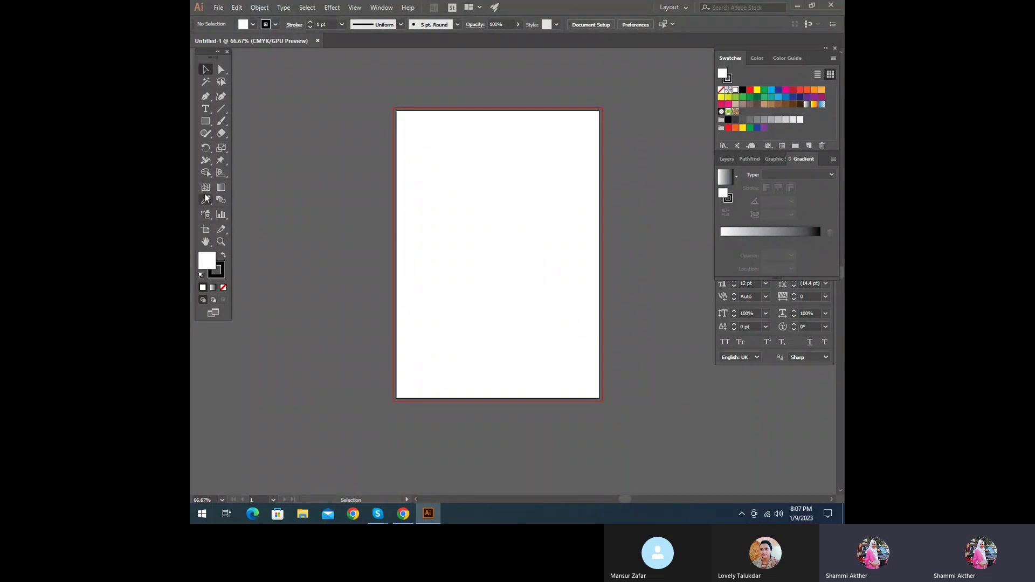
pyautogui.click(205, 121)
pyautogui.moveTo(396, 188)
pyautogui.mouseDown()
pyautogui.moveTo(423, 224)
pyautogui.moveTo(571, 314)
pyautogui.moveTo(598, 312)
pyautogui.moveTo(597, 289)
pyautogui.moveTo(597, 302)
pyautogui.mouseUp()
pyautogui.hotkey('shift', 'x')
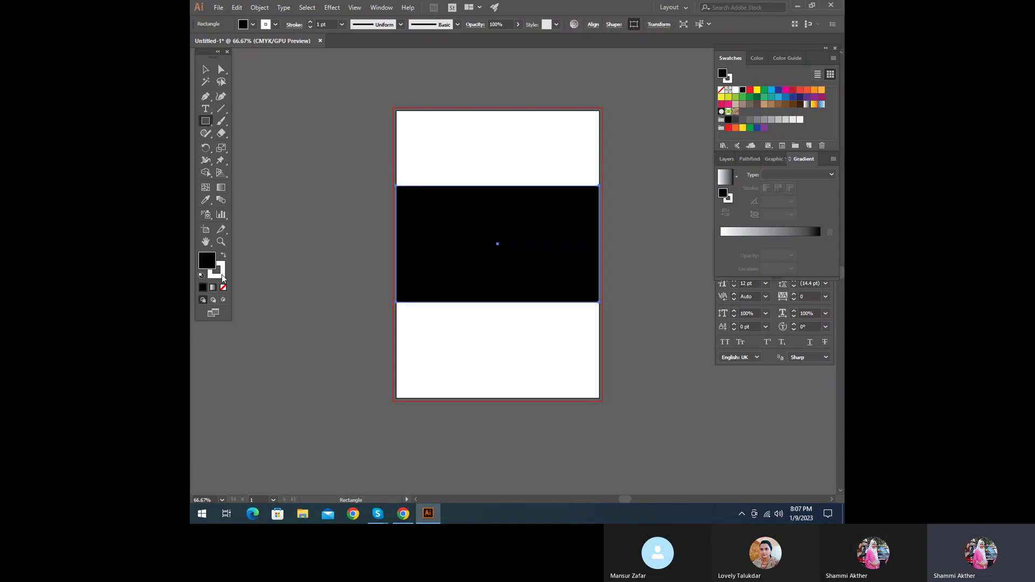
pyautogui.click(223, 277)
pyautogui.click(223, 288)
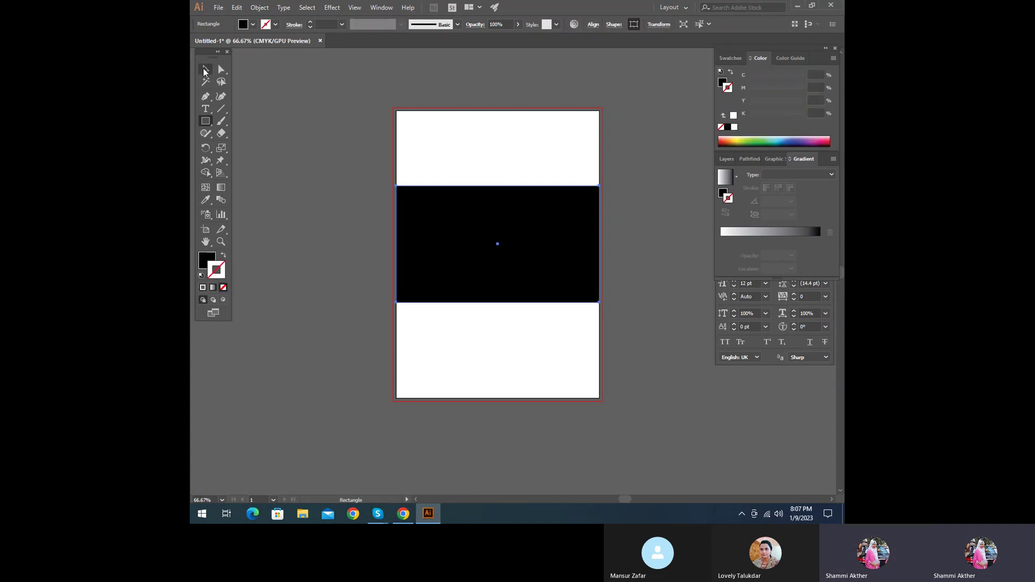
pyautogui.click(205, 70)
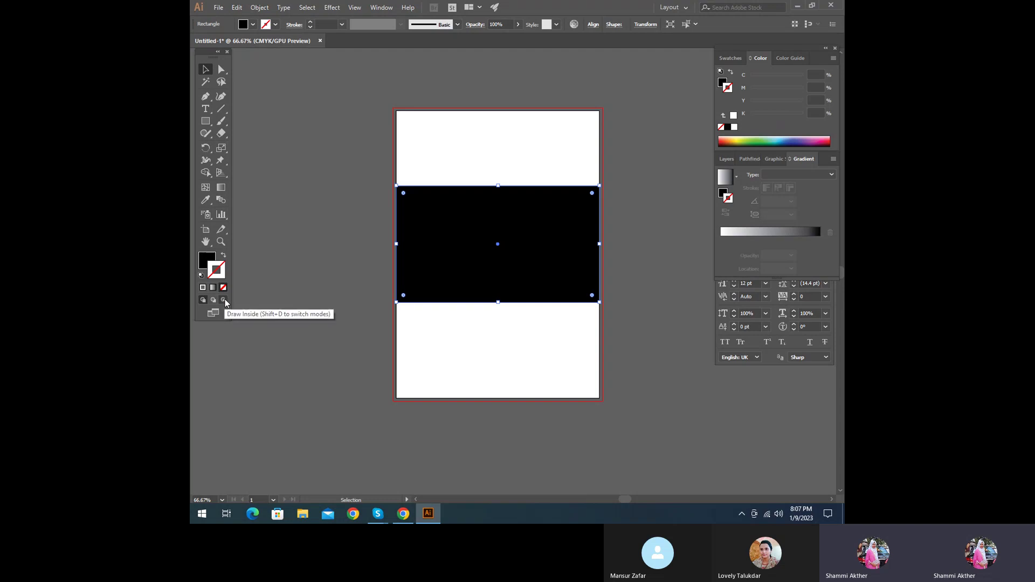
pyautogui.click(225, 300)
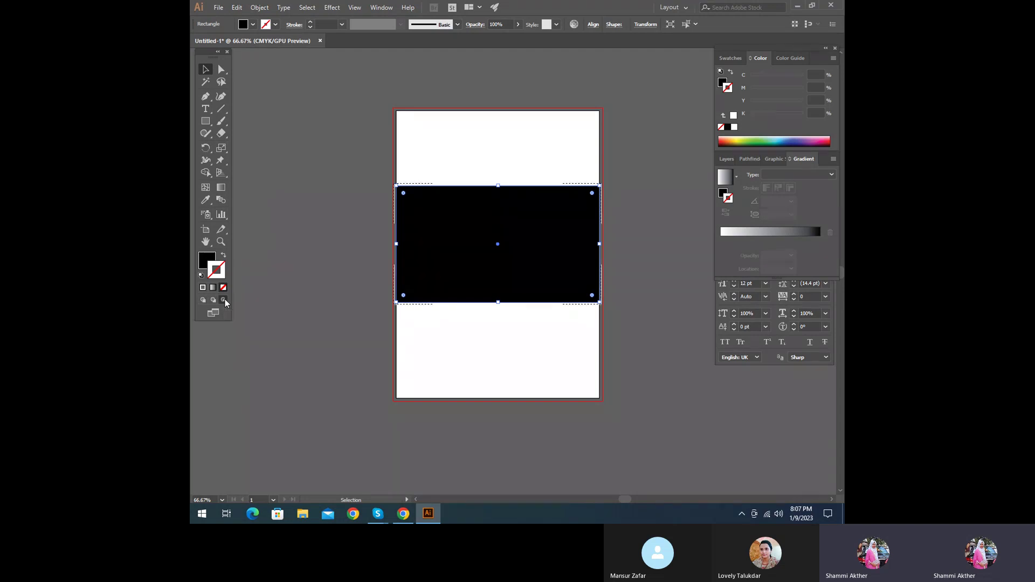
pyautogui.click(217, 8)
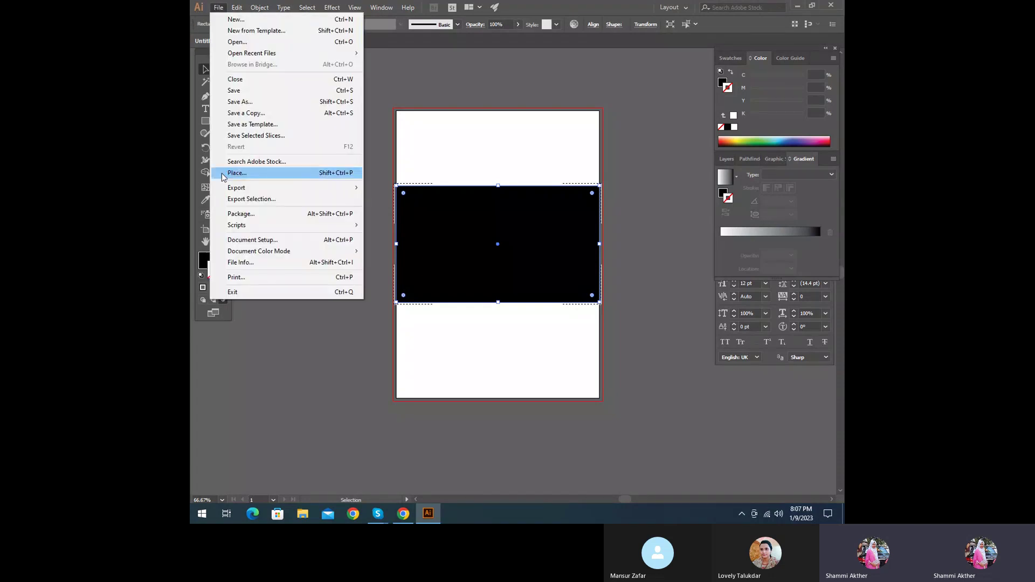
pyautogui.click(236, 173)
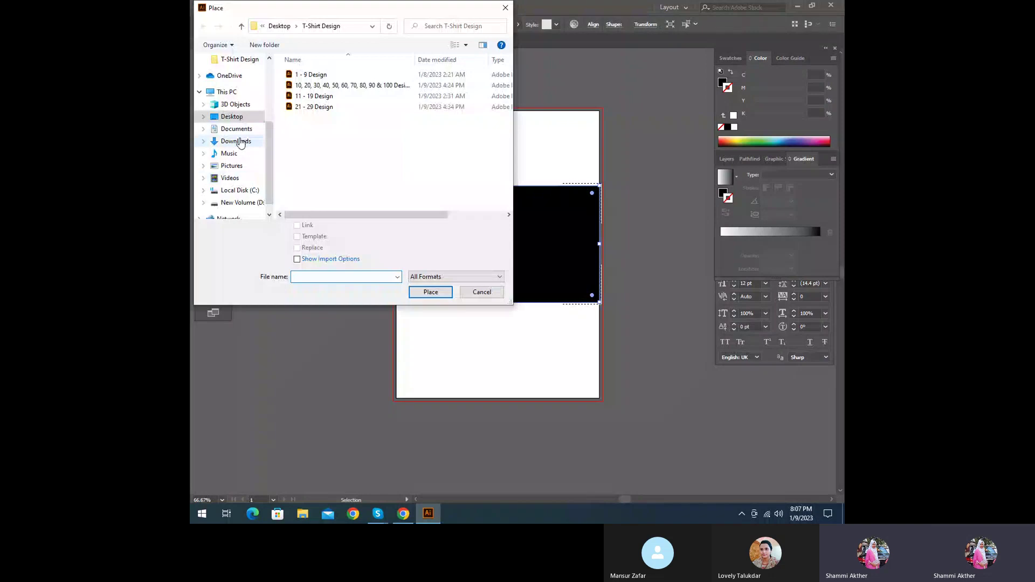
pyautogui.click(236, 141)
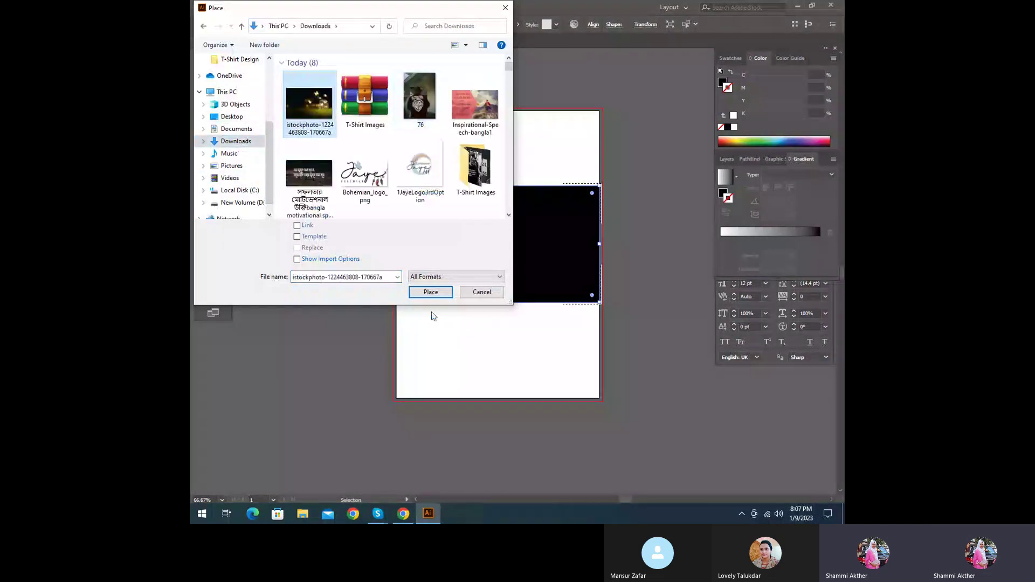
pyautogui.click(430, 292)
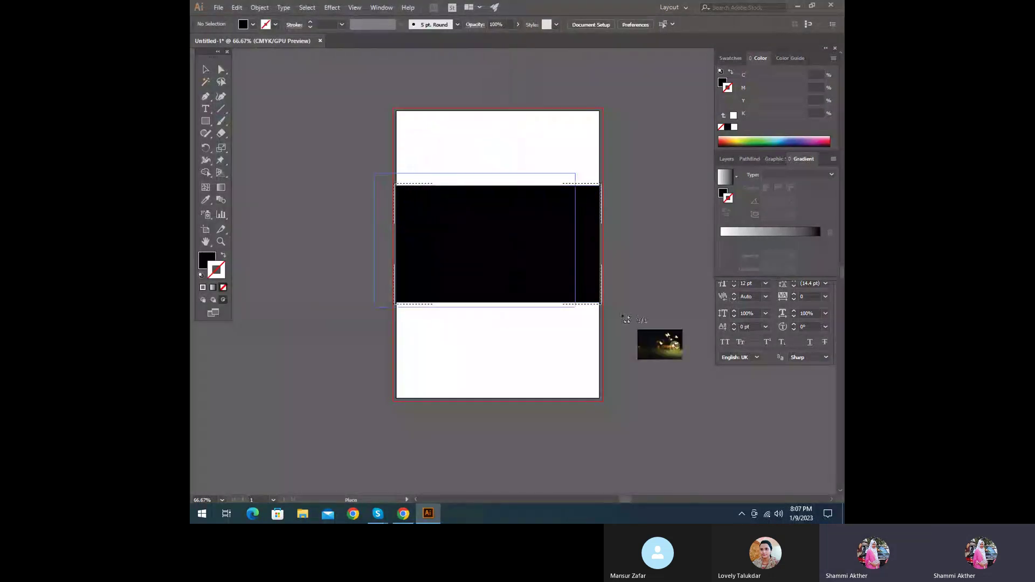
pyautogui.click(647, 344)
# - Enlarge and reposition the placed photo so it fills the rectangle with the jar visible, and return to normal drawing mode
pyautogui.moveTo(569, 325); pyautogui.dragTo(544, 312)
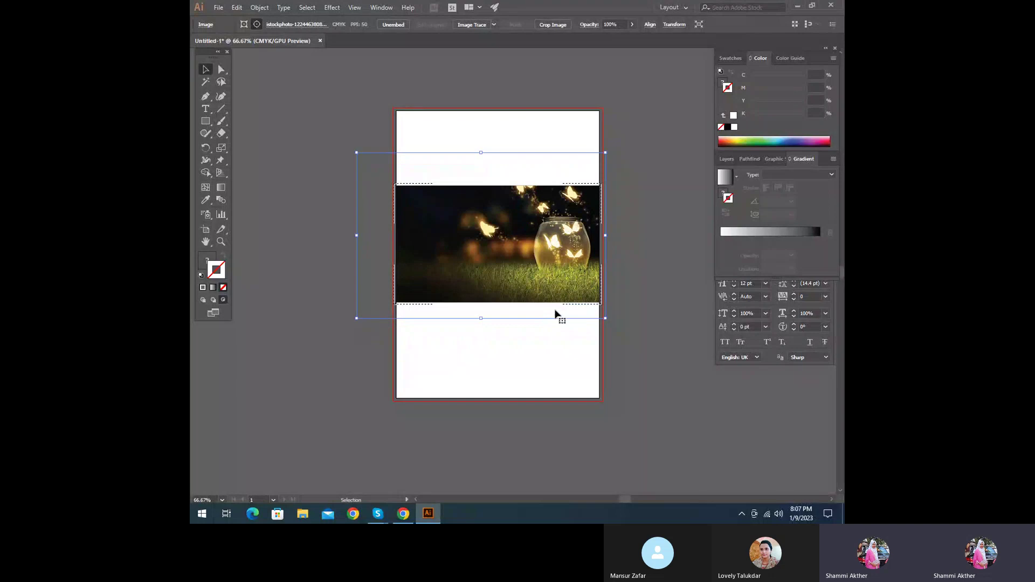
pyautogui.moveTo(605, 318)
pyautogui.mouseDown()
pyautogui.moveTo(593, 254)
pyautogui.moveTo(546, 255)
pyautogui.moveTo(600, 330)
pyautogui.mouseUp()
pyautogui.moveTo(539, 270); pyautogui.dragTo(558, 269)
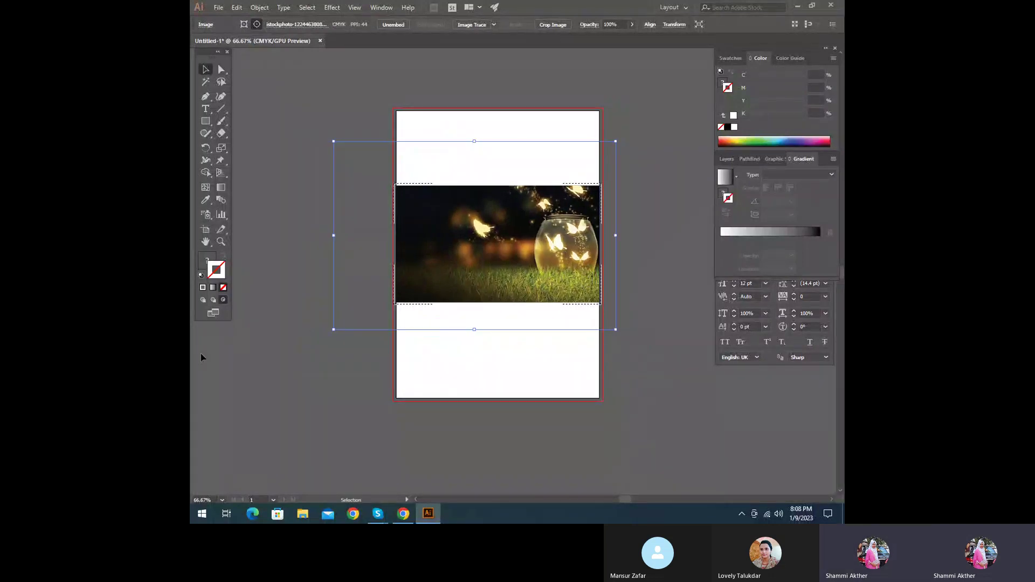
pyautogui.click(202, 299)
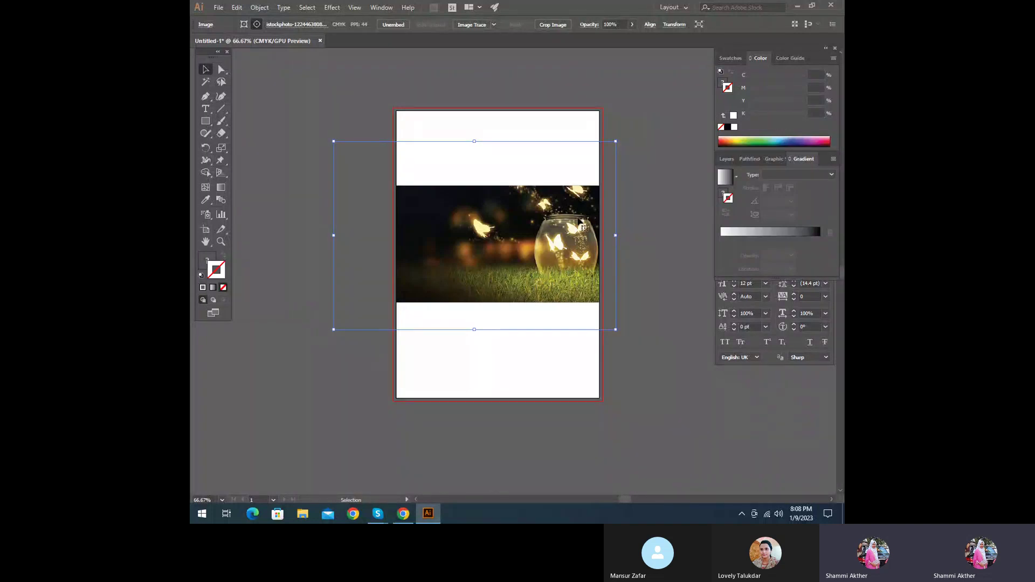
pyautogui.click(324, 207)
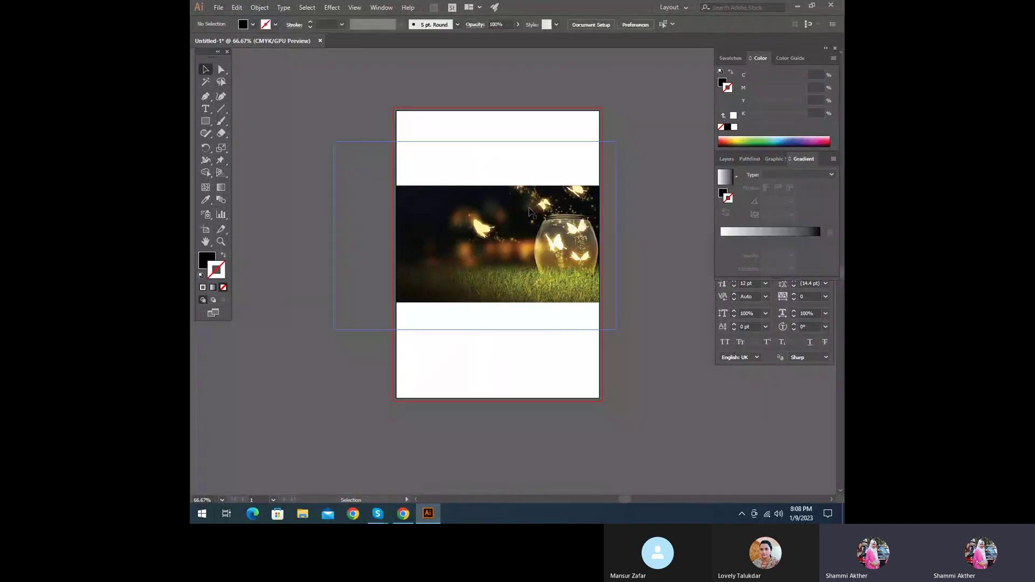
# - Draw a full-width rectangle from the photo's lower part down to the bottom bleed edge
pyautogui.click(206, 120)
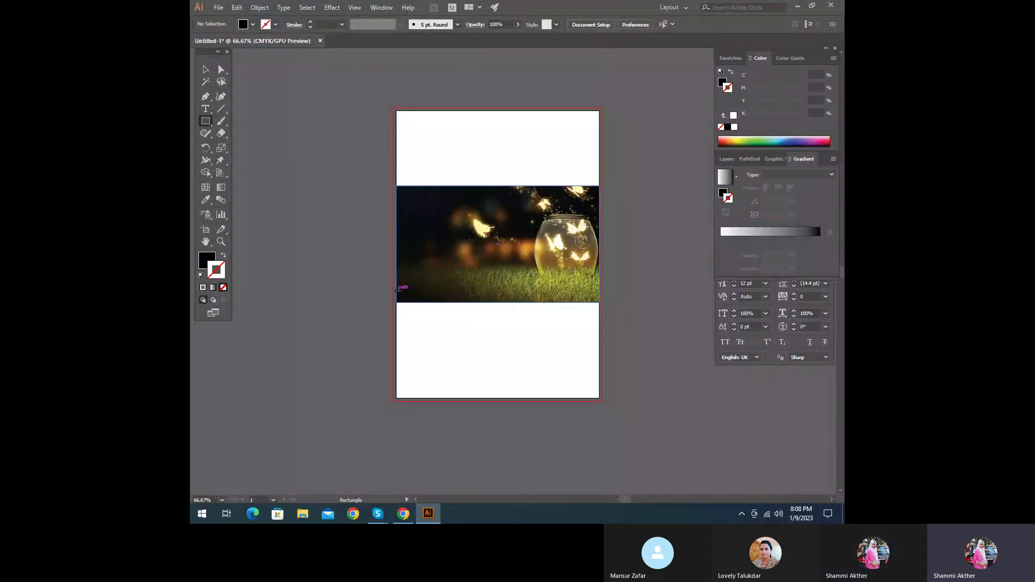
pyautogui.moveTo(395, 290); pyautogui.dragTo(599, 401)
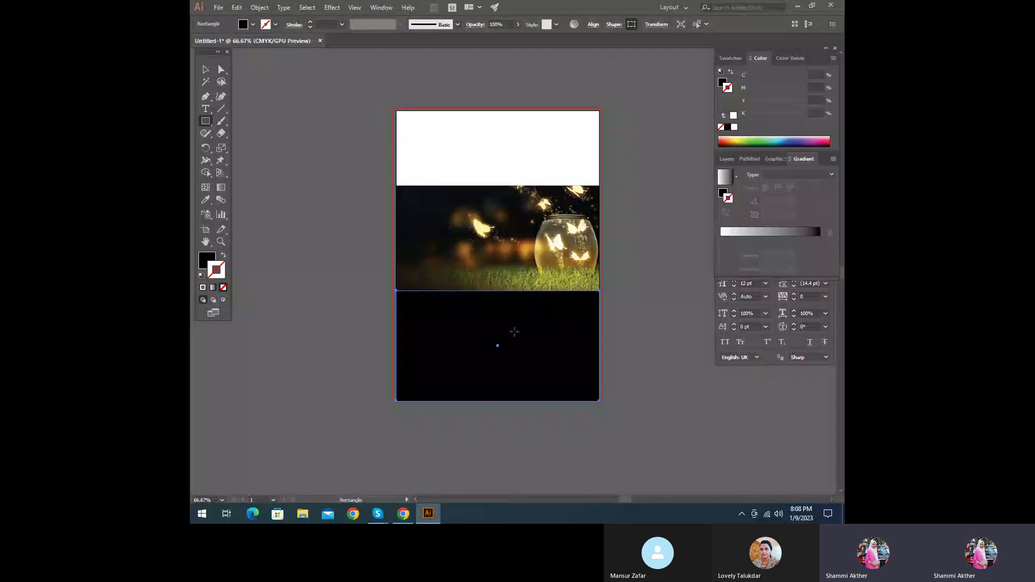
# - Try dark colours sampled from the photo with the Eyedropper as the lower rectangle's fill
pyautogui.click(205, 200)
pyautogui.click(416, 185)
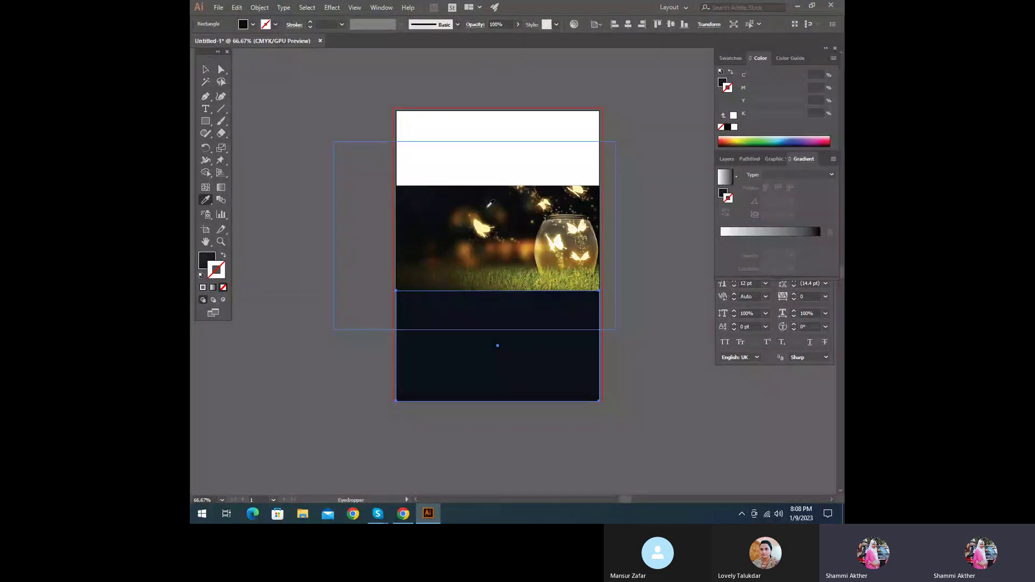
pyautogui.click(503, 206)
pyautogui.click(523, 219)
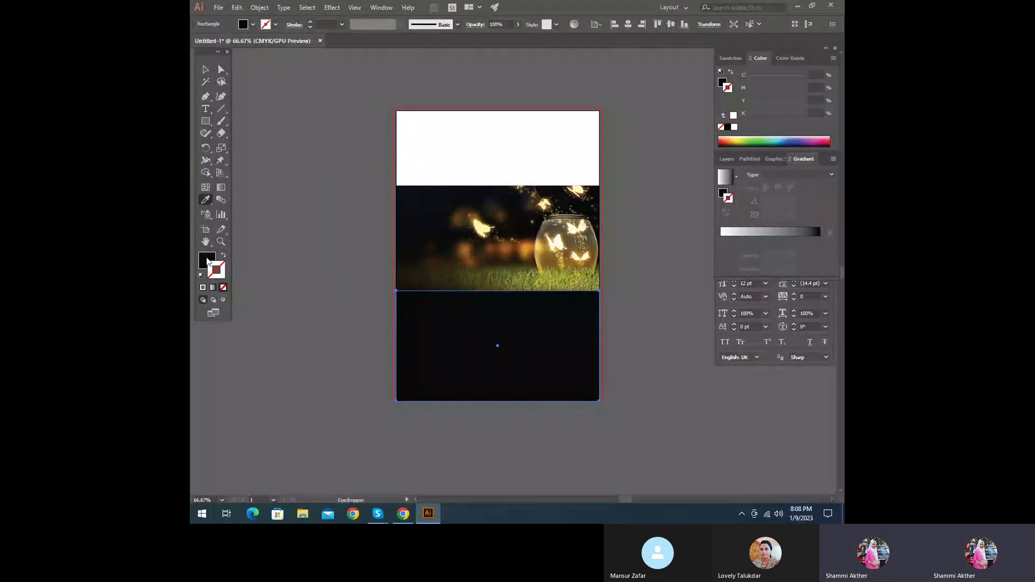
# - Fill the lower rectangle with the White, Black linear gradient at 90° and reverse it so black is at the bottom
pyautogui.press('v')
pyautogui.click(728, 57)
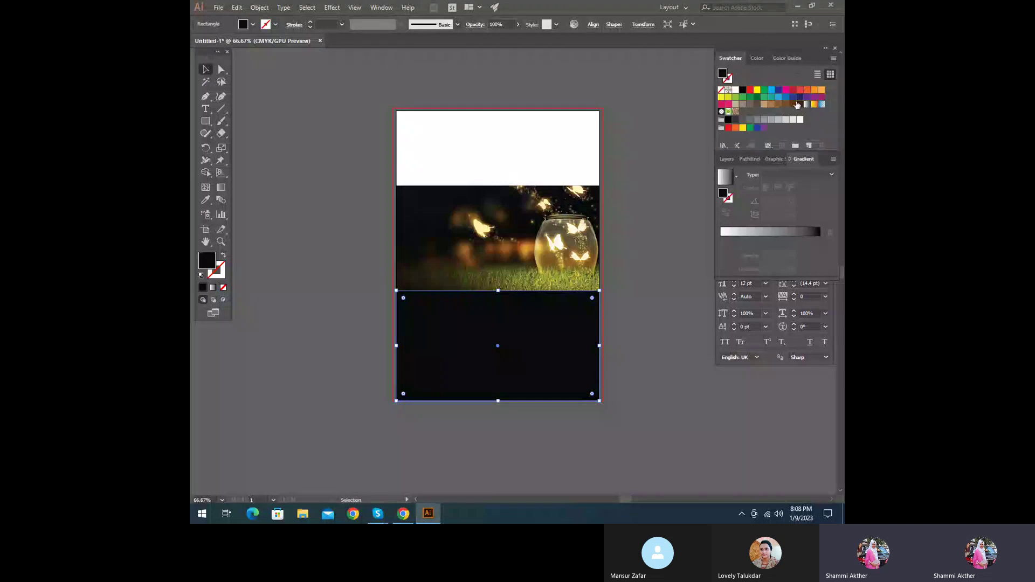
pyautogui.click(806, 104)
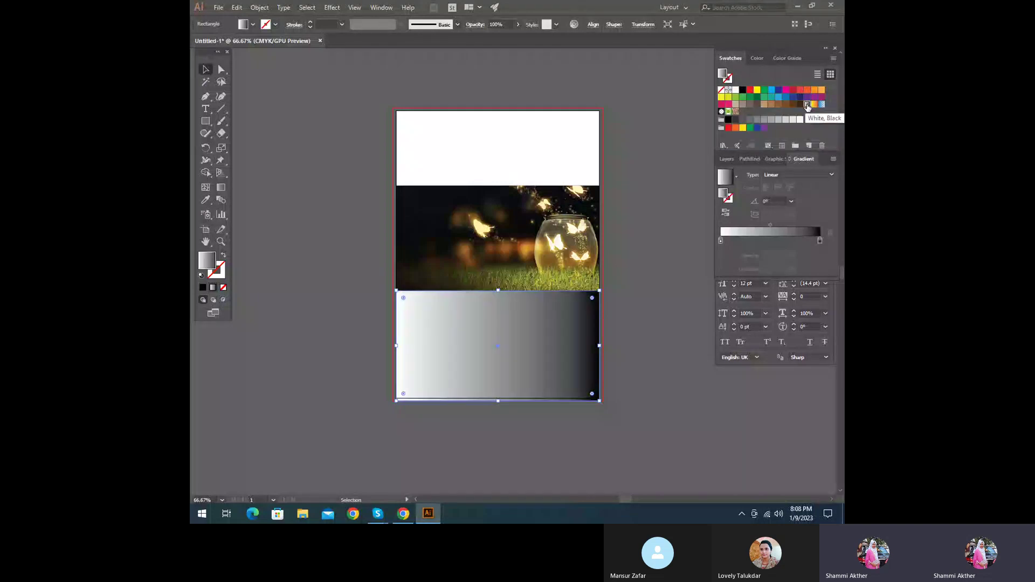
pyautogui.click(791, 201)
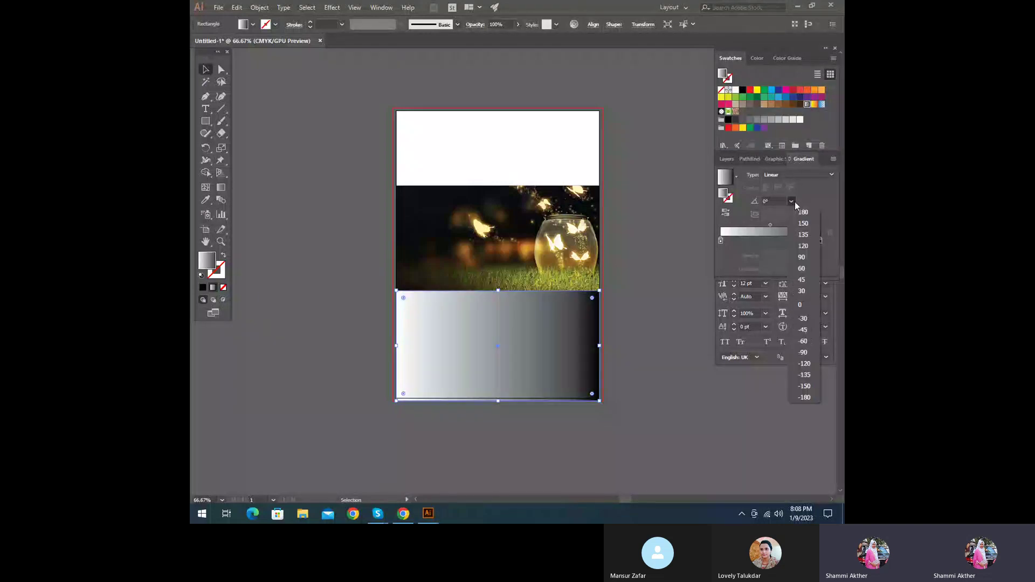
pyautogui.click(801, 258)
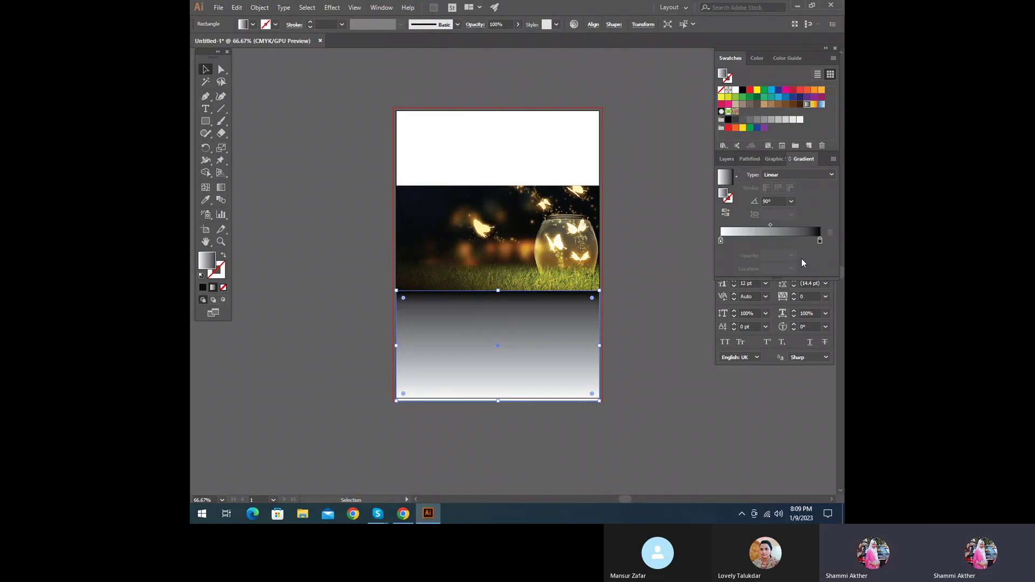
pyautogui.click(726, 214)
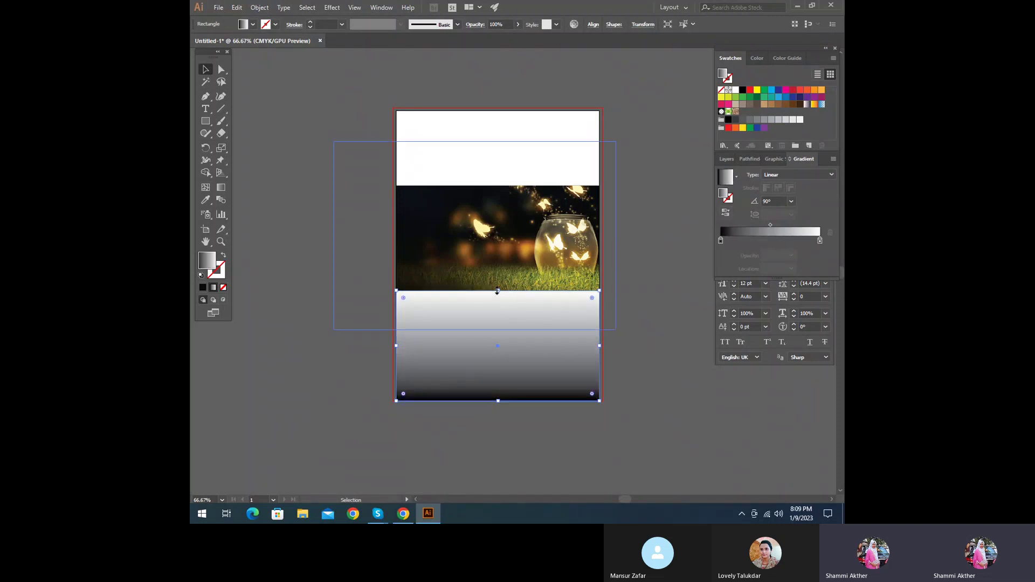
# - Extend the gradient rectangle's top edge higher over the photo and set its white gradient stop to 0% opacity
pyautogui.moveTo(497, 291); pyautogui.dragTo(497, 264)
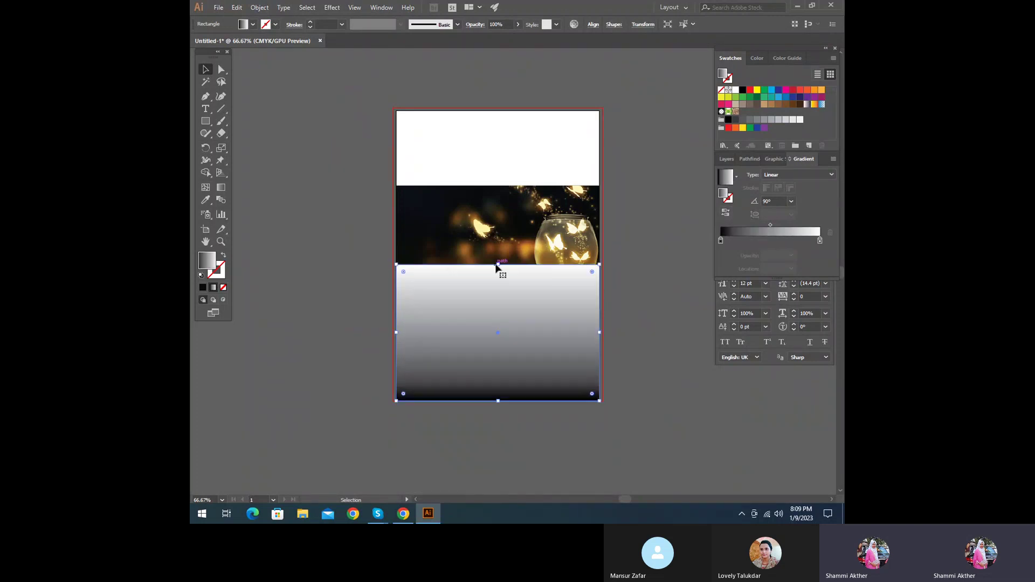
pyautogui.click(820, 240)
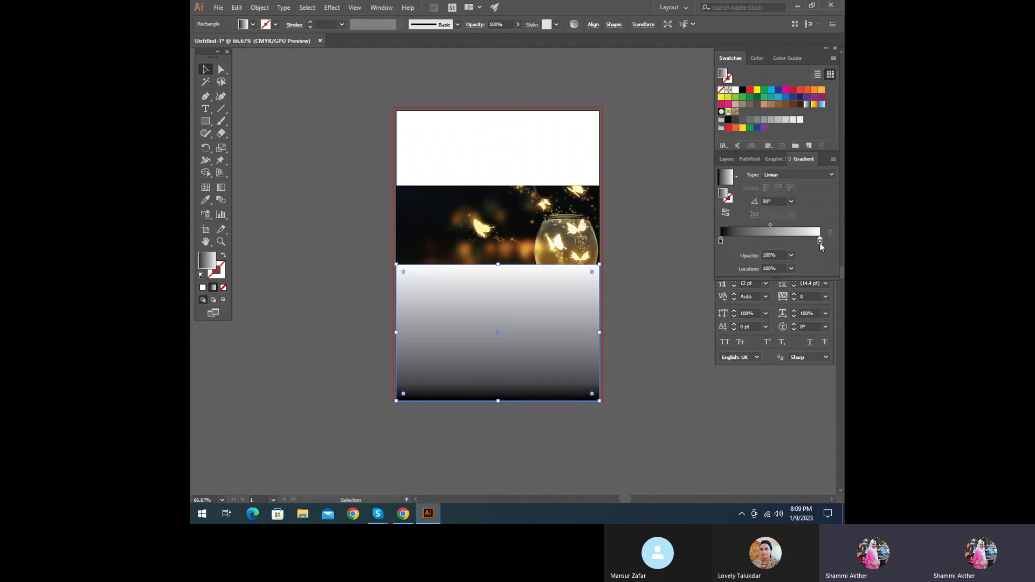
pyautogui.click(791, 255)
pyautogui.click(802, 268)
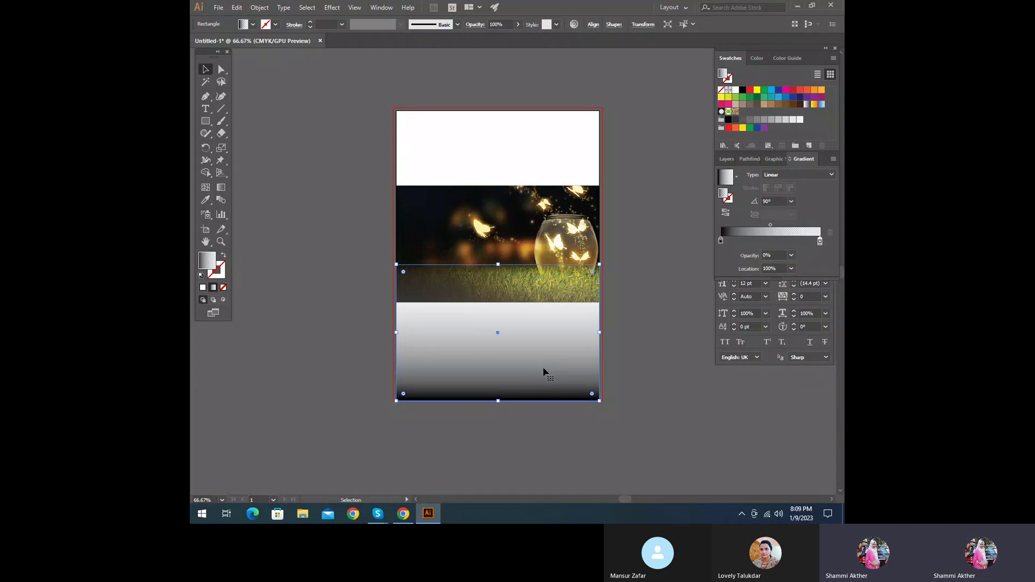
# - Add a middle gradient stop at 52.78% location, set its opacity to 100% and colour it black
pyautogui.click(720, 240)
pyautogui.click(766, 241)
pyautogui.moveTo(766, 241); pyautogui.dragTo(773, 241)
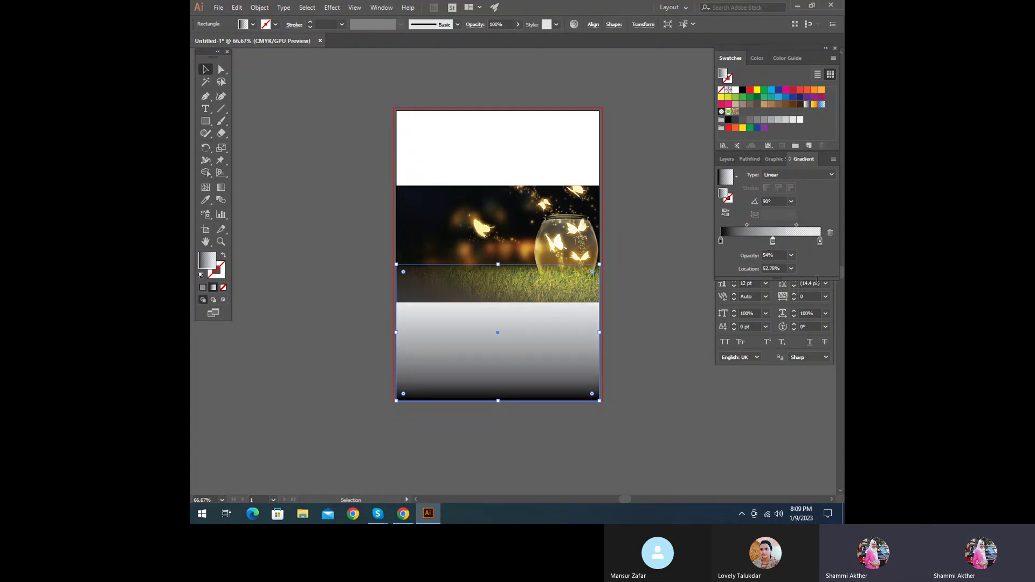
pyautogui.click(790, 255)
pyautogui.click(804, 380)
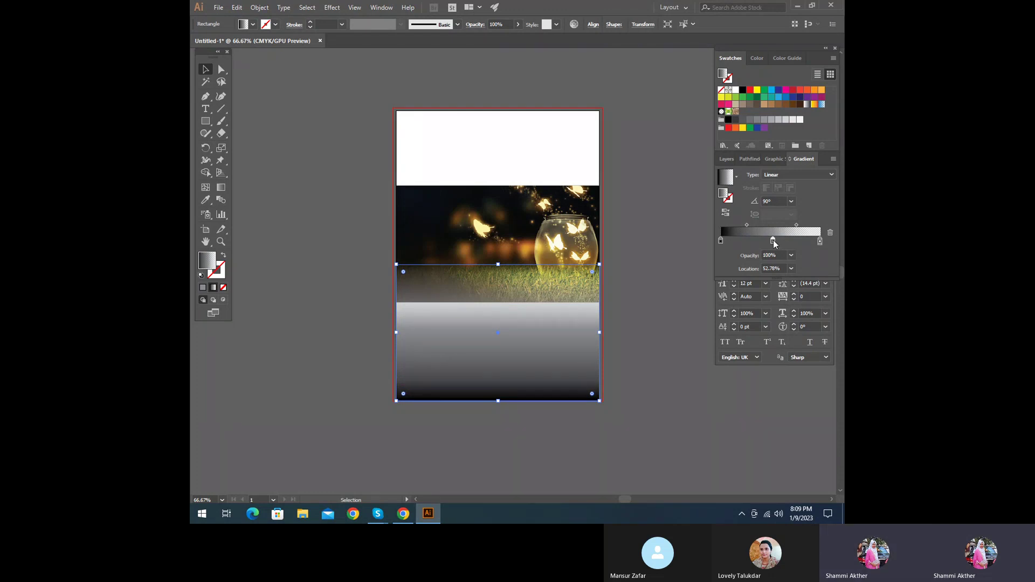
pyautogui.click(742, 91)
pyautogui.click(774, 240)
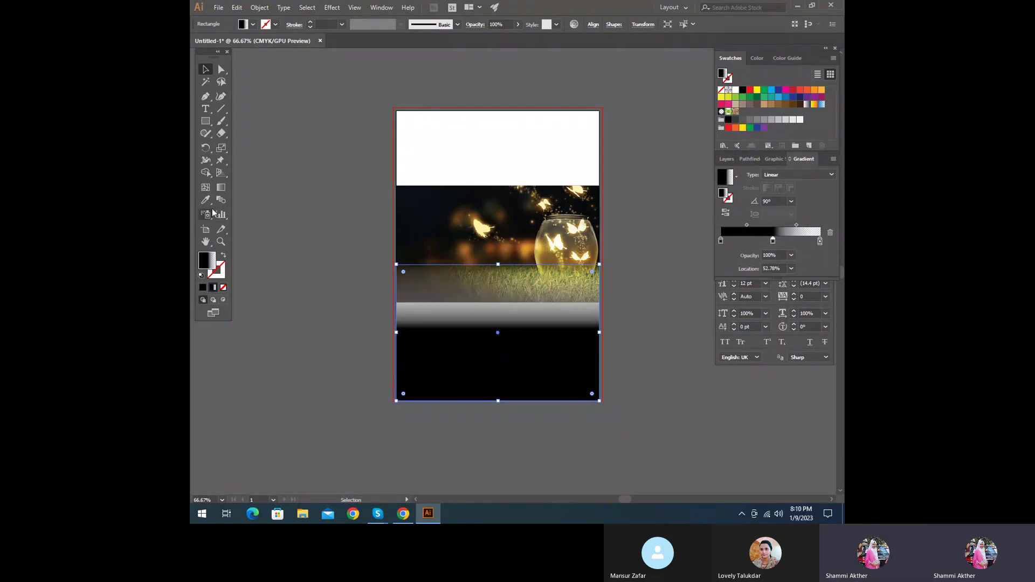
# - Sample a near-black colour from the photo's dark background with the Eyedropper and save it as a new swatch
pyautogui.click(372, 176)
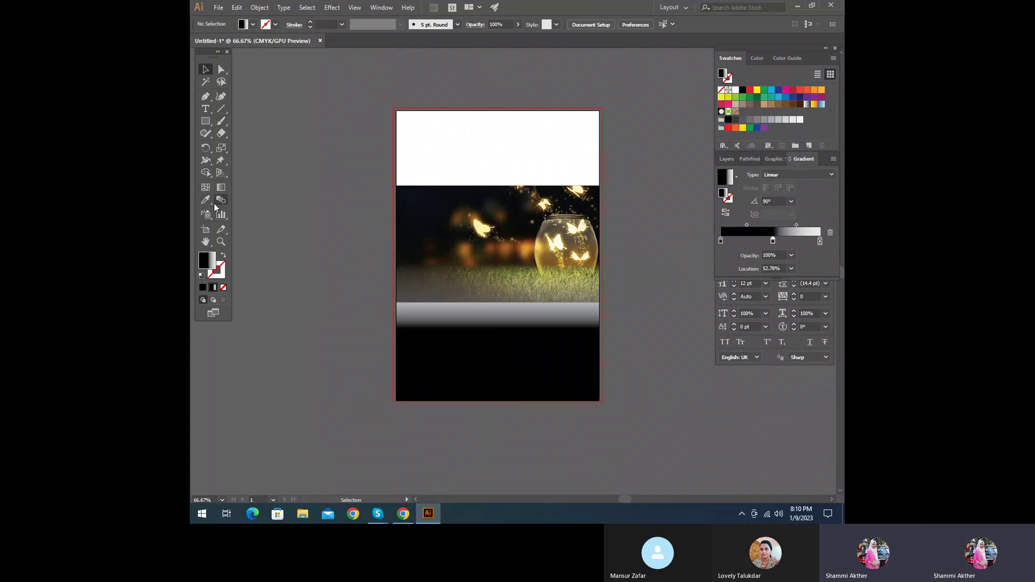
pyautogui.click(205, 200)
pyautogui.click(531, 219)
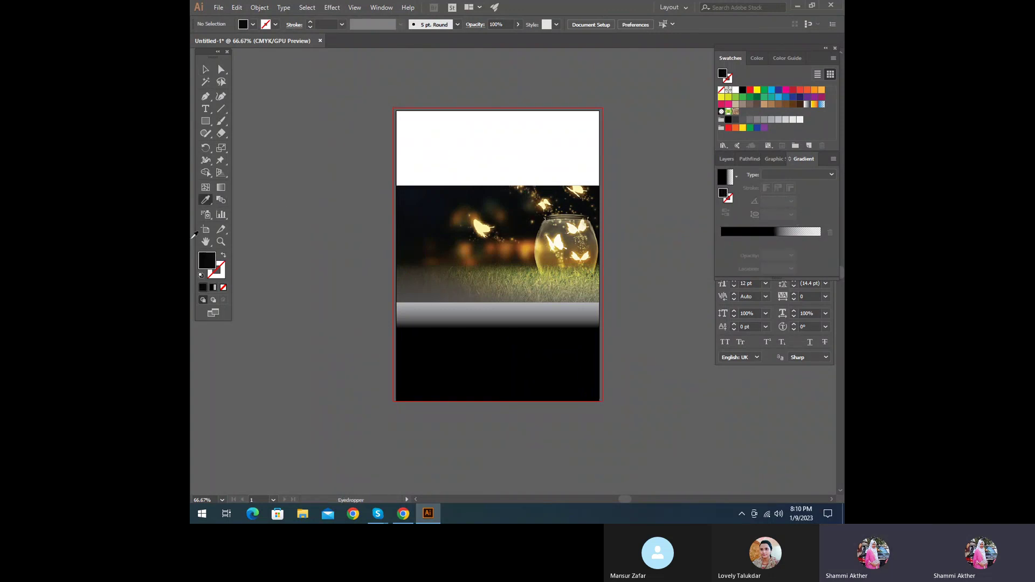
pyautogui.moveTo(207, 263); pyautogui.dragTo(748, 113)
# - Recolour the gradient rectangle's two black stops with the saved near-black swatch and set the middle stop's location to 54.8%
pyautogui.click(205, 69)
pyautogui.click(545, 375)
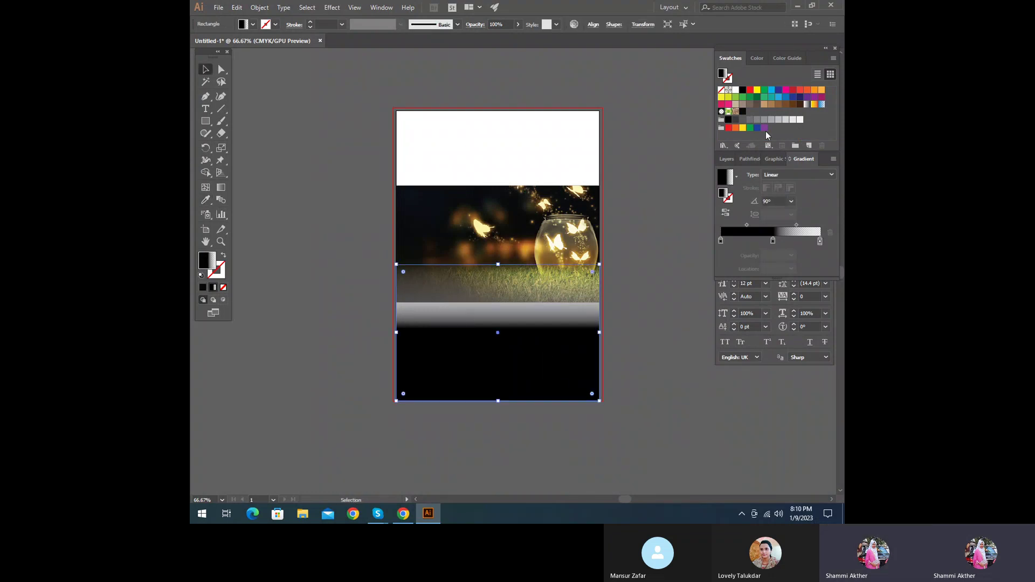
pyautogui.click(720, 241)
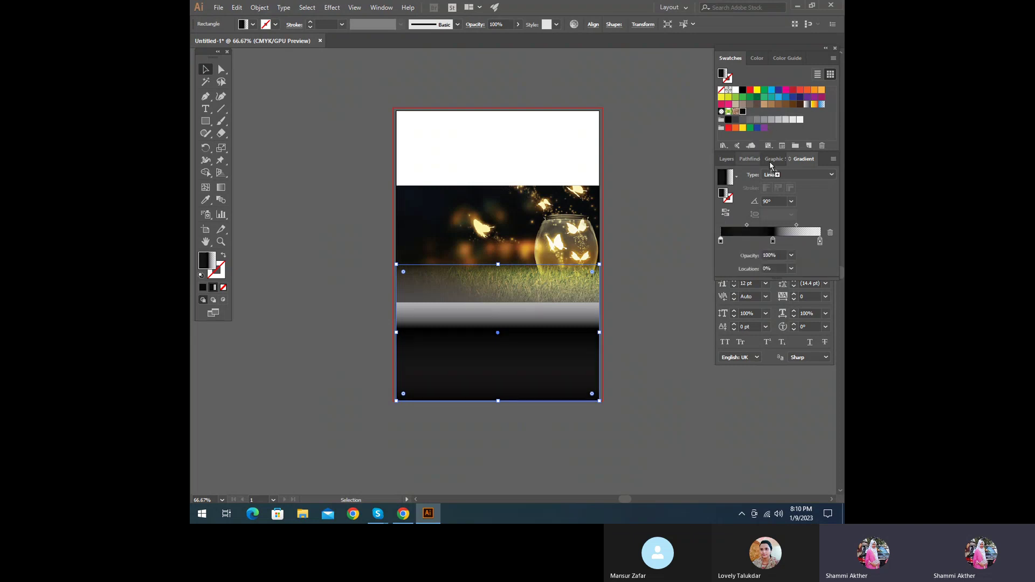
pyautogui.click(773, 240)
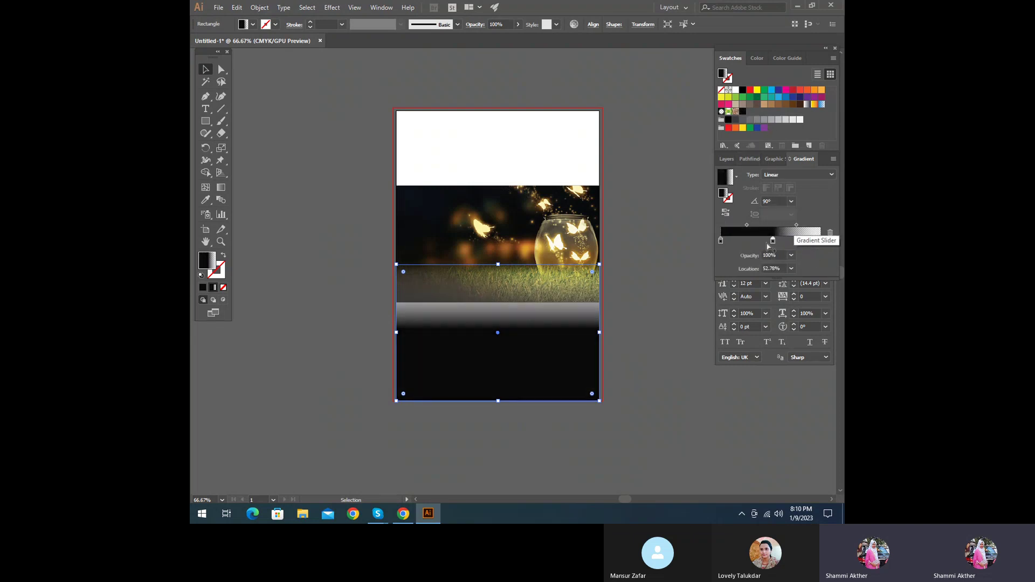
pyautogui.moveTo(771, 242)
pyautogui.mouseDown()
pyautogui.moveTo(760, 243)
pyautogui.moveTo(808, 225)
pyautogui.moveTo(767, 240)
pyautogui.moveTo(777, 240)
pyautogui.mouseUp()
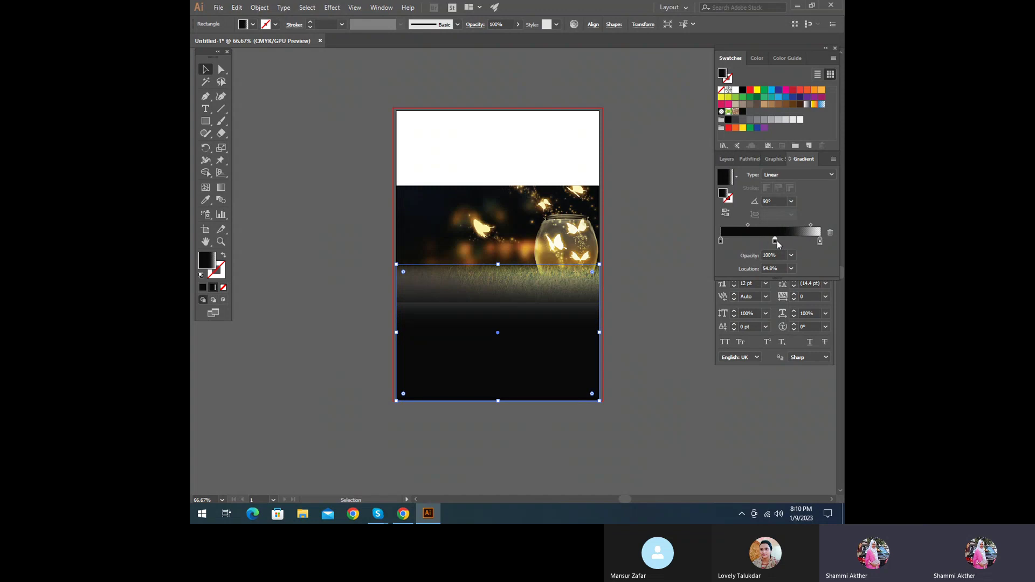
pyautogui.click(720, 241)
pyautogui.click(820, 241)
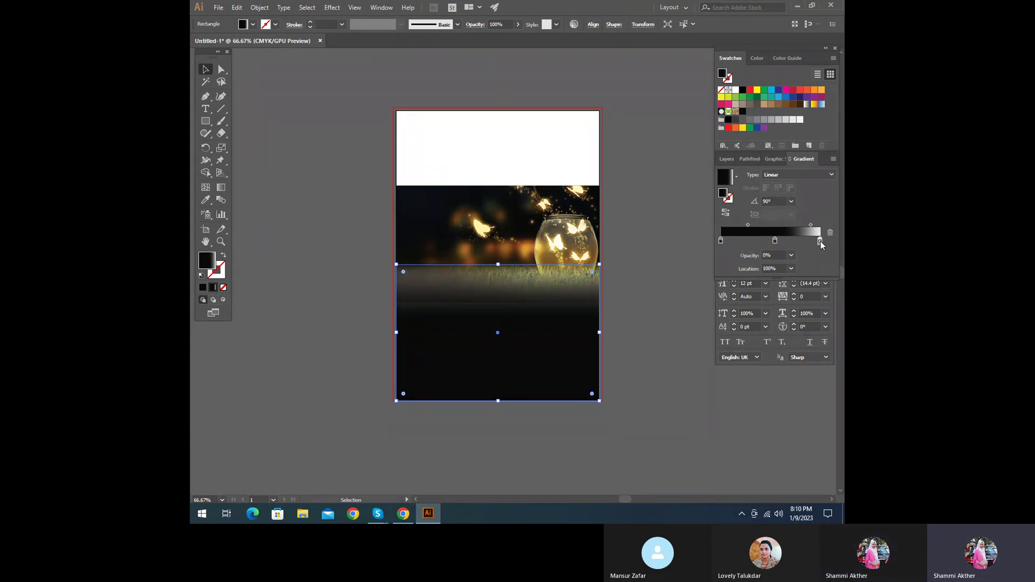
# - Extend the gradient rectangle's top edge further up over the photo and align its lower edge with the page's bottom
pyautogui.moveTo(499, 264); pyautogui.dragTo(507, 252)
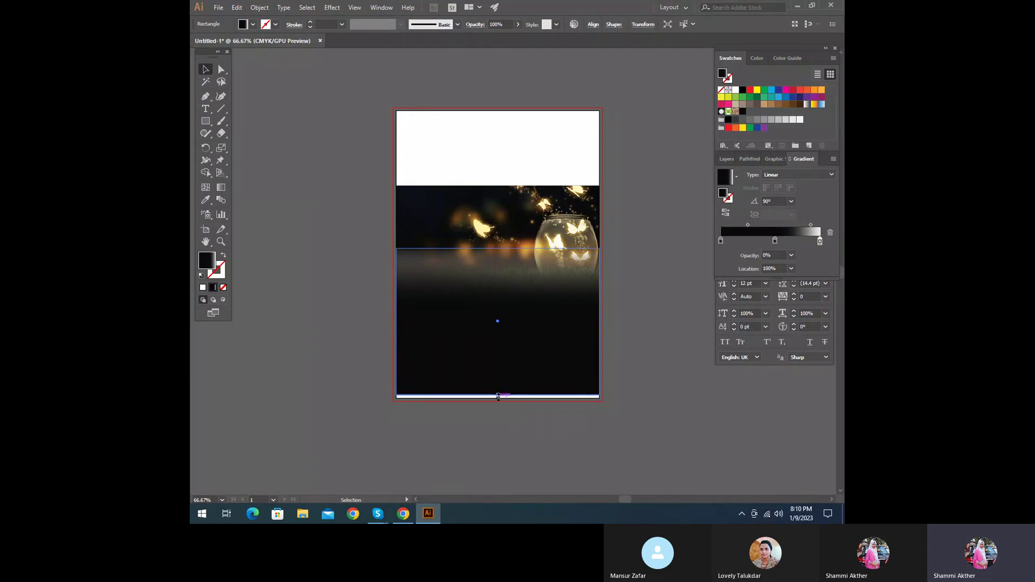
pyautogui.moveTo(497, 396); pyautogui.dragTo(498, 399)
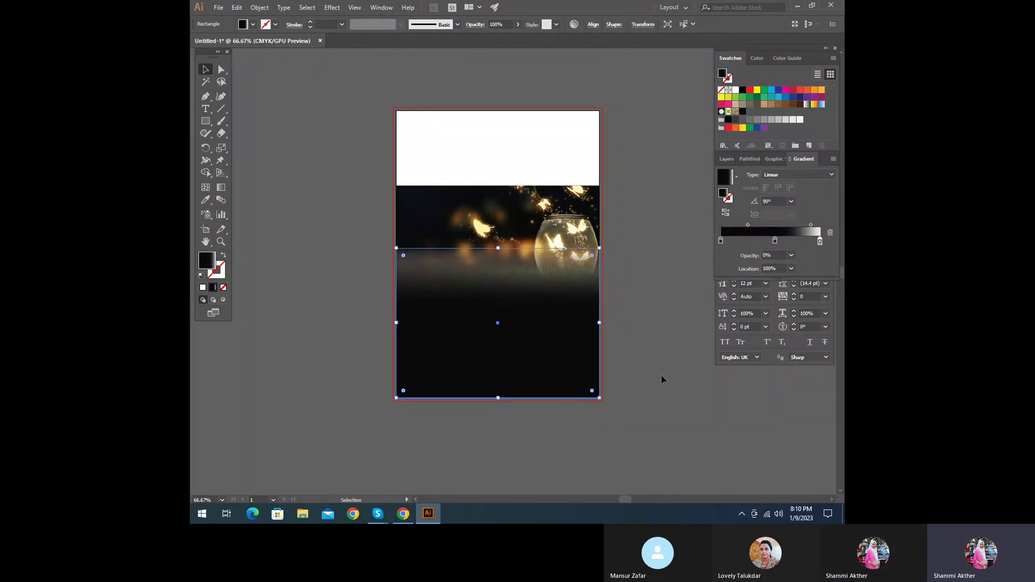
pyautogui.click(662, 374)
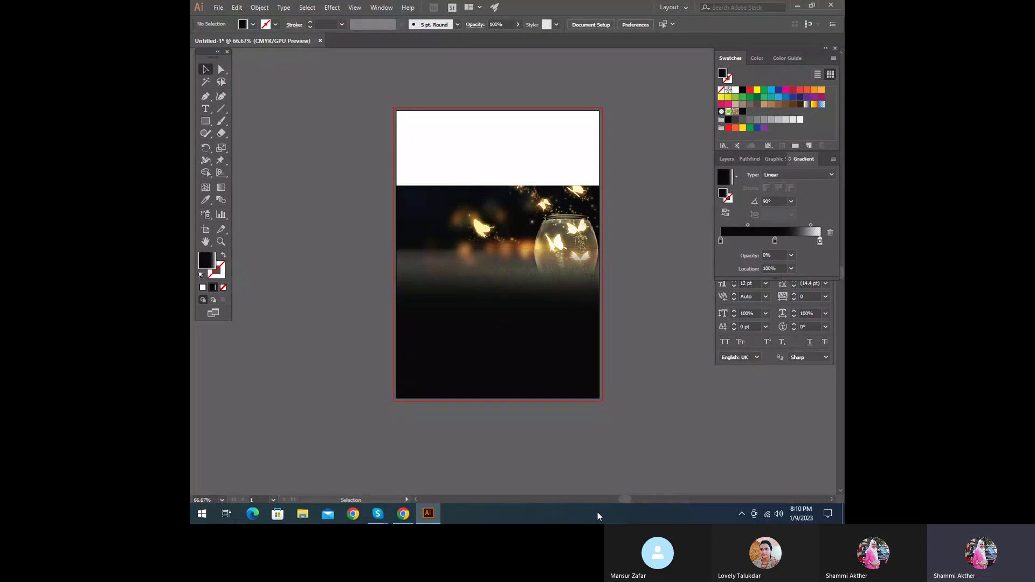
pyautogui.click(436, 341)
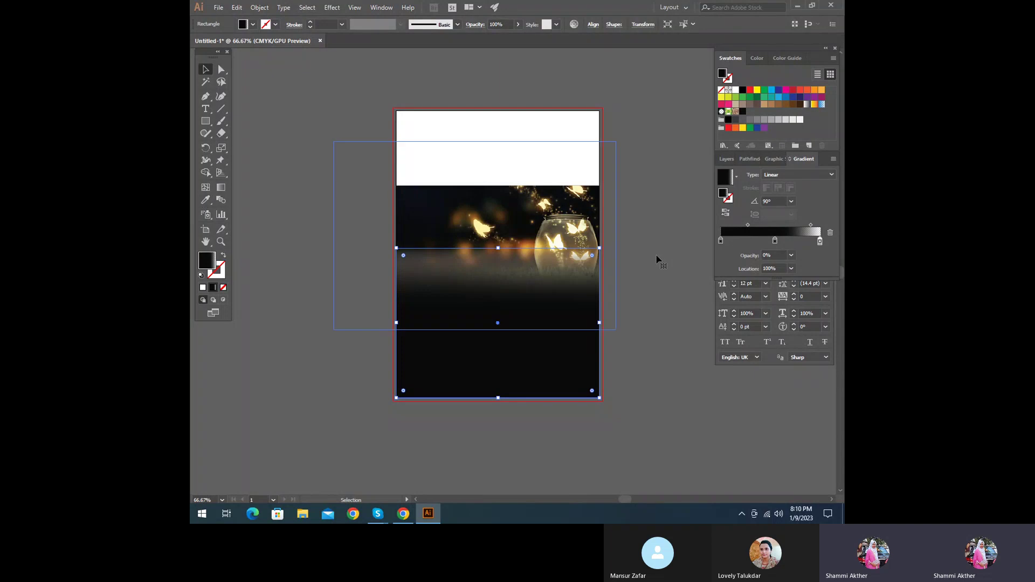
pyautogui.click(677, 273)
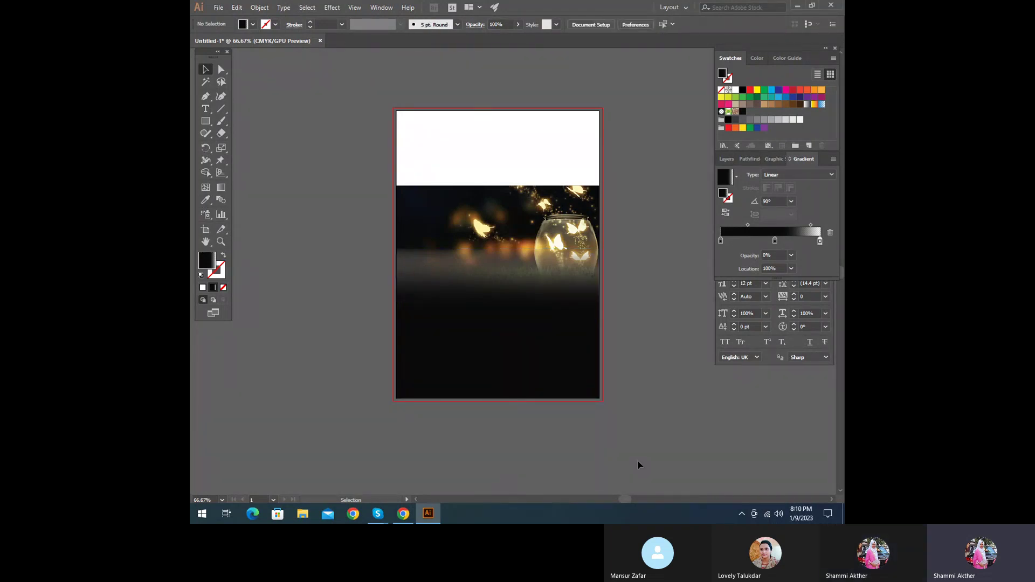
# - Recolour the transparent gradient stop dark green with C 90, M 30, Y 95, K 86 and lower the rectangle's top edge slightly
pyautogui.click(553, 306)
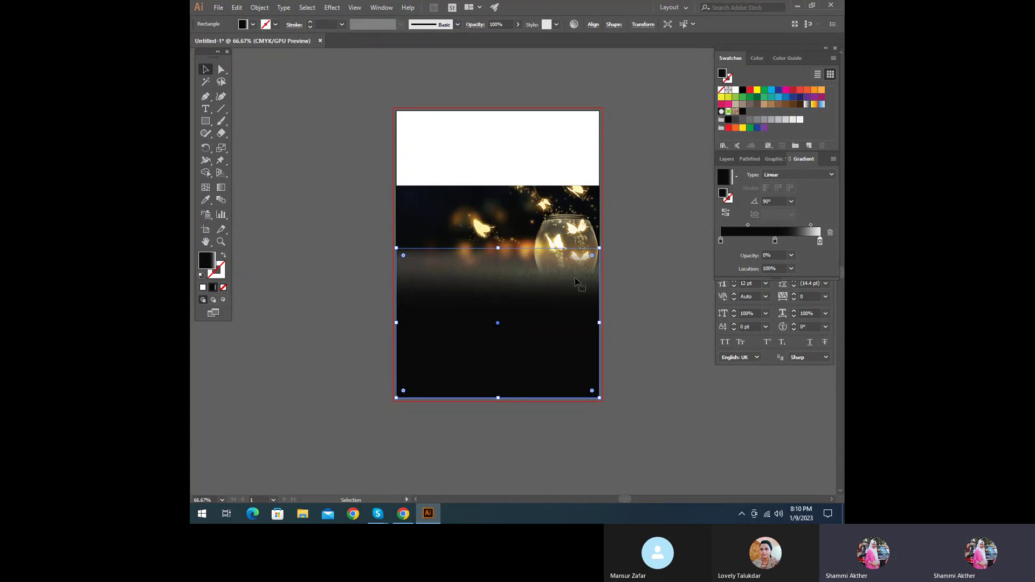
pyautogui.click(820, 243)
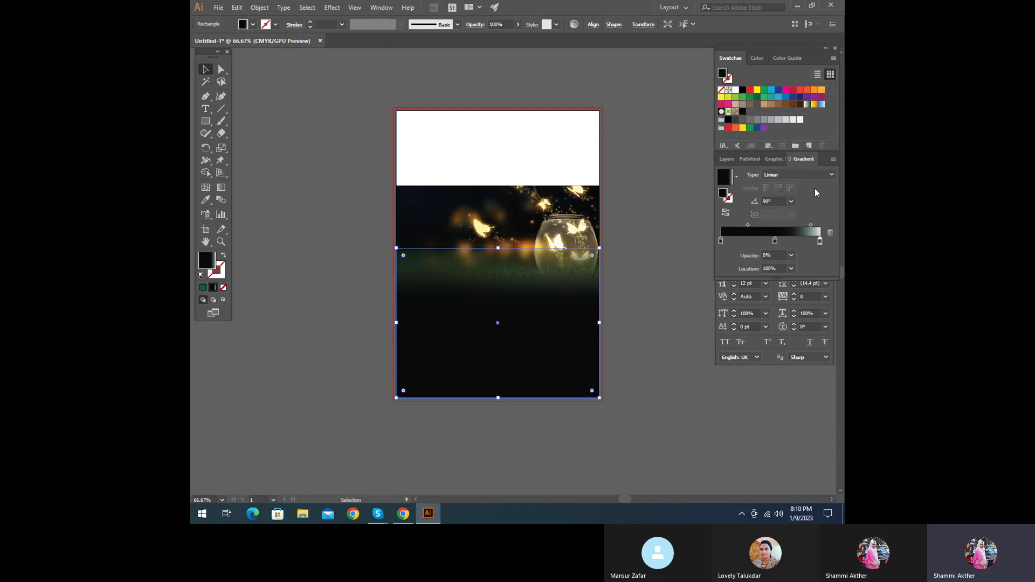
pyautogui.click(757, 59)
pyautogui.moveTo(772, 115); pyautogui.dragTo(796, 115)
pyautogui.click(640, 316)
pyautogui.click(544, 349)
pyautogui.moveTo(497, 248); pyautogui.dragTo(500, 250)
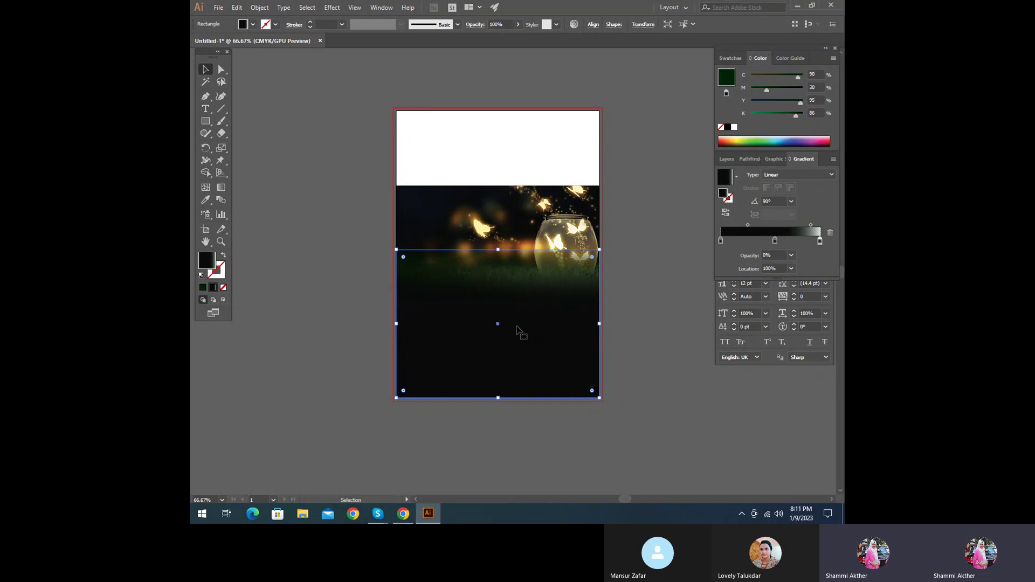
pyautogui.click(643, 314)
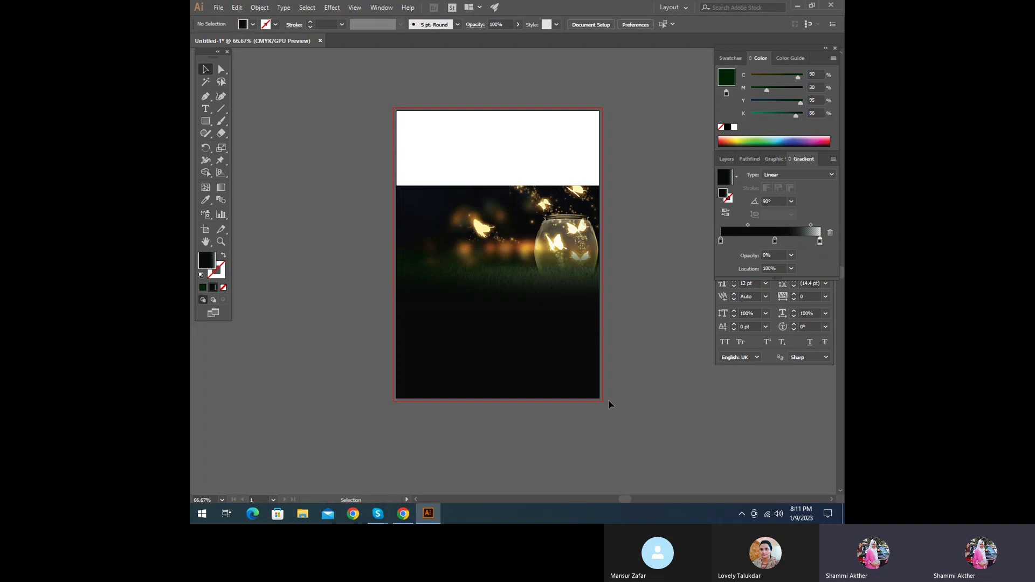
# - Move the photo and the gradient rectangle up together, leaving a narrow white strip at the page's bottom
pyautogui.scroll(2, 661, 365)
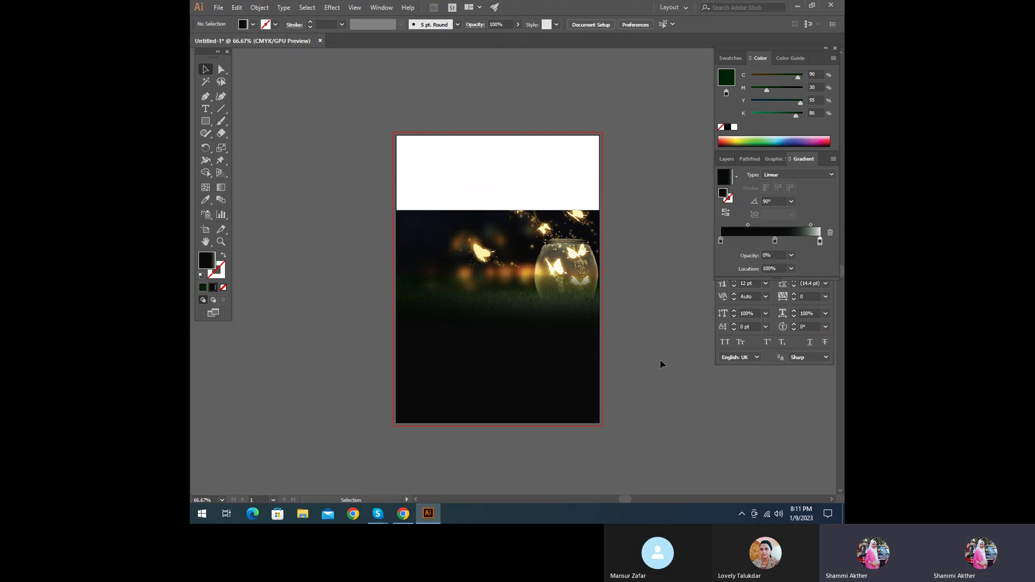
pyautogui.scroll(1, 658, 357)
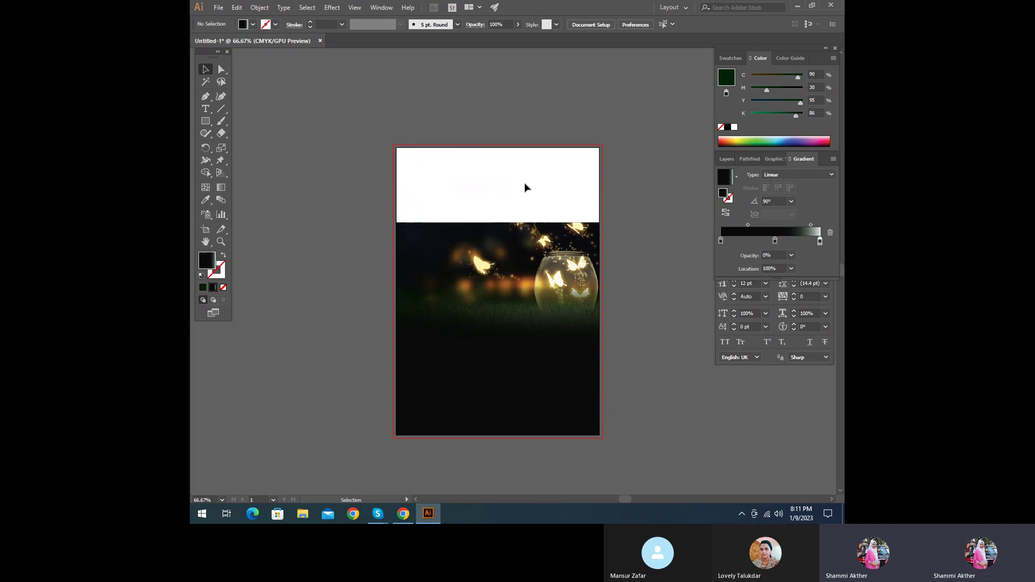
pyautogui.moveTo(439, 187); pyautogui.dragTo(563, 223)
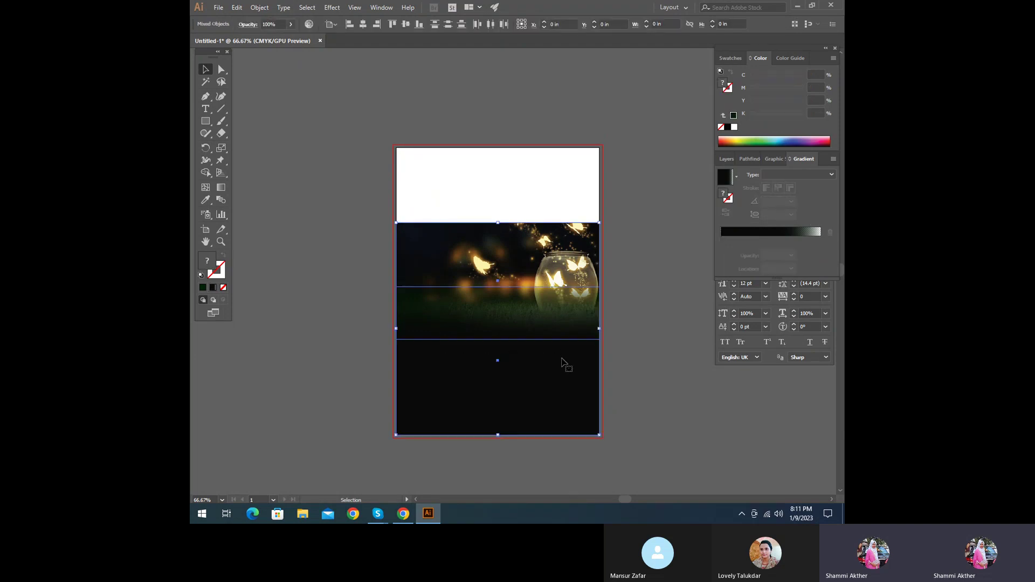
pyautogui.hotkey('shift', 'Up')
pyautogui.hotkey('shift', 'Up')
pyautogui.hotkey('shift', 'Up')
pyautogui.hotkey('shift', 'Up')
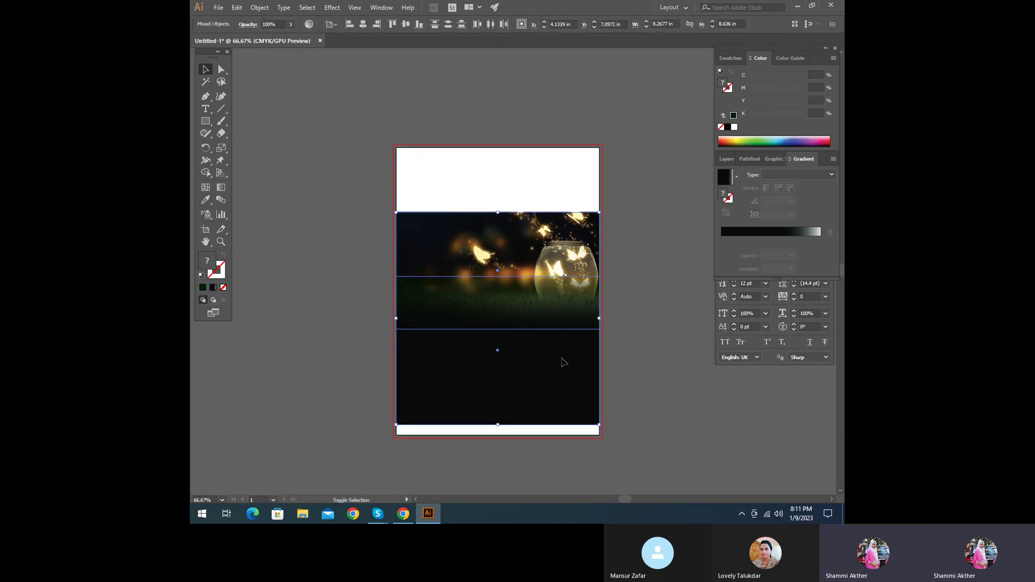
pyautogui.hotkey('shift', 'Down')
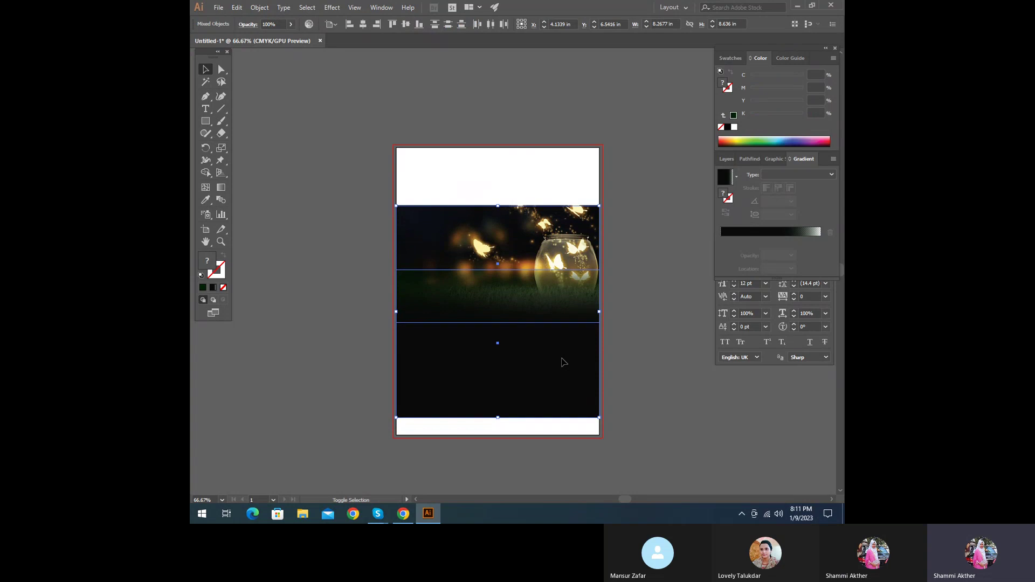
pyautogui.press('shift')
pyautogui.hotkey('shift', 'Down')
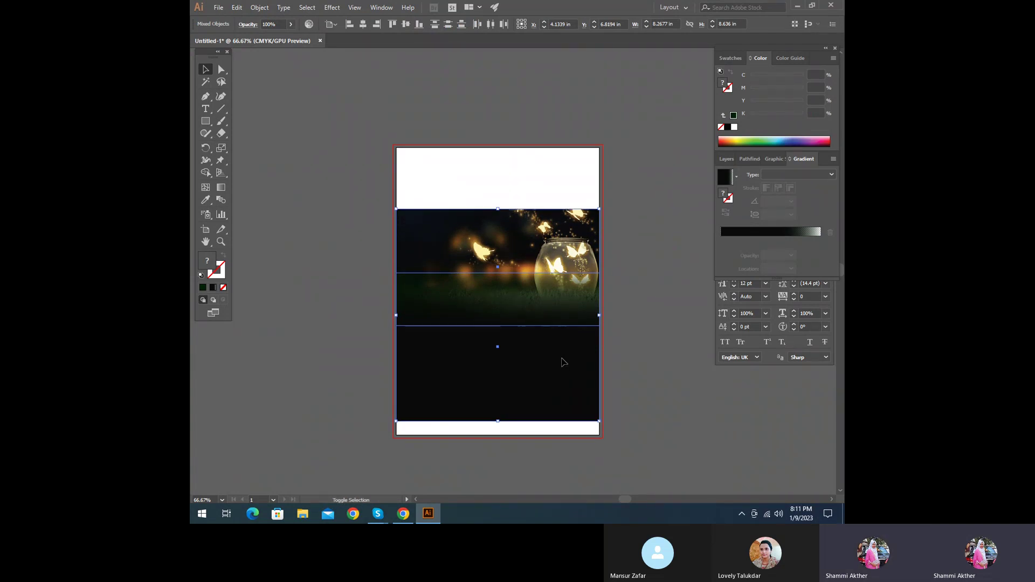
pyautogui.hotkey('shift', 'Up')
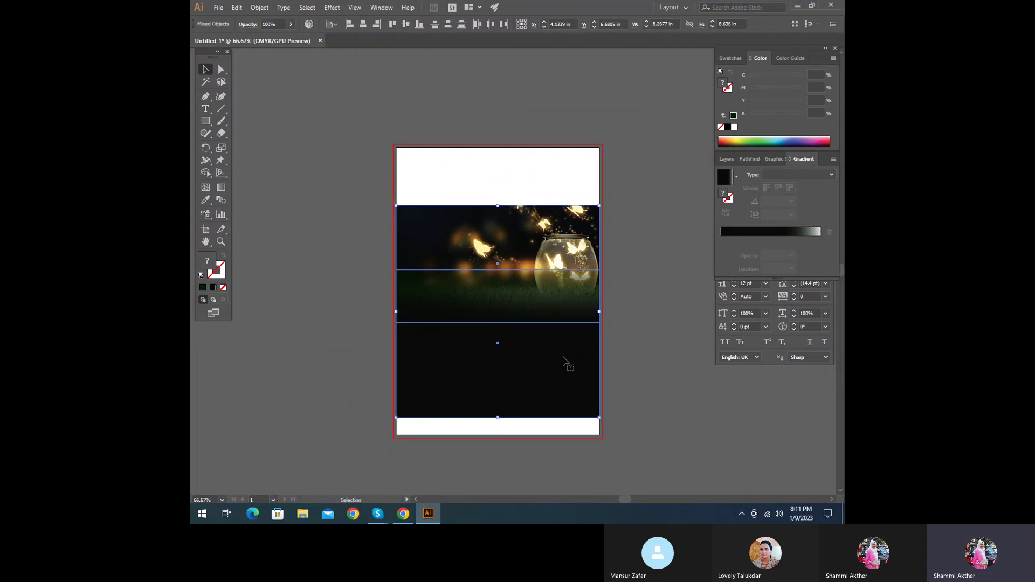
pyautogui.click(345, 361)
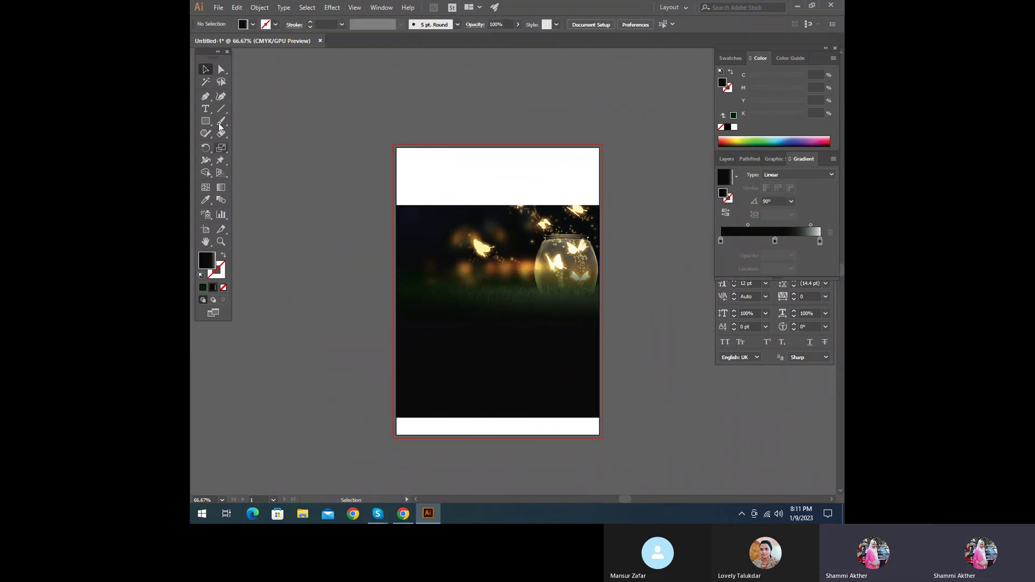
# - Try to stretch the gradient rectangle's lower edge down to the page's bottom with the Direct Selection tool
pyautogui.click(221, 69)
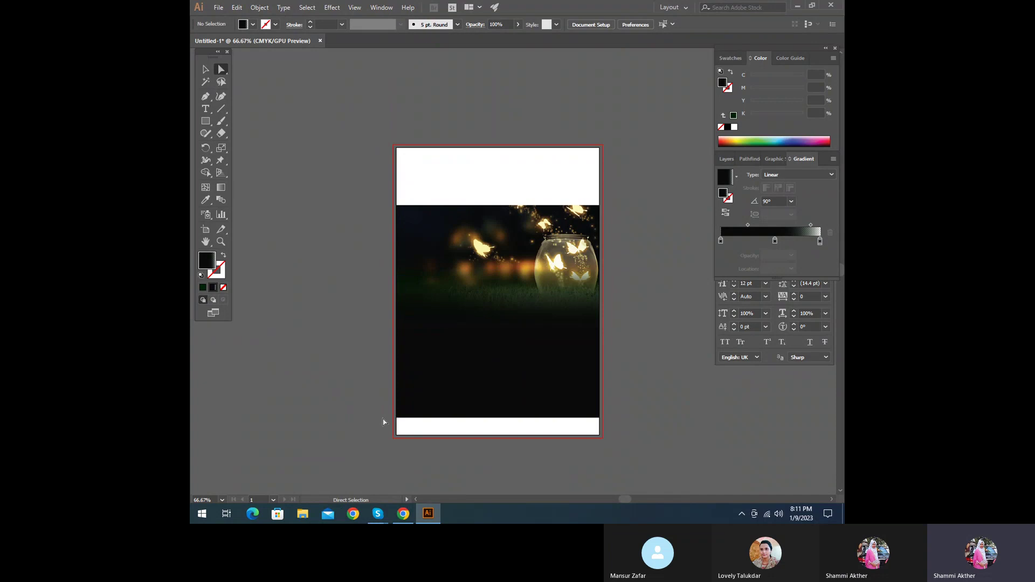
pyautogui.click(398, 417)
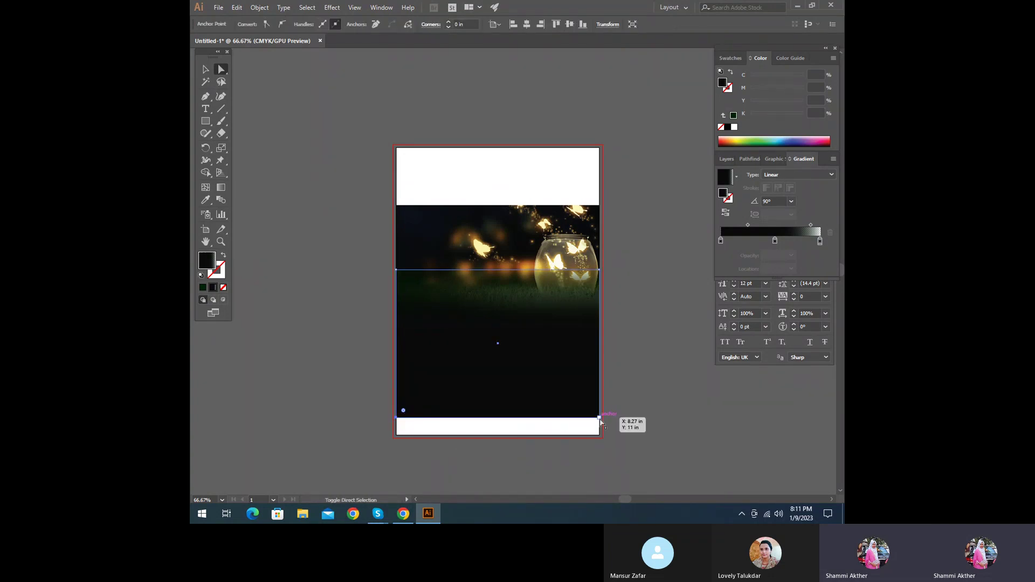
pyautogui.moveTo(512, 419); pyautogui.dragTo(506, 434)
pyautogui.hotkey('ctrl', 'z')
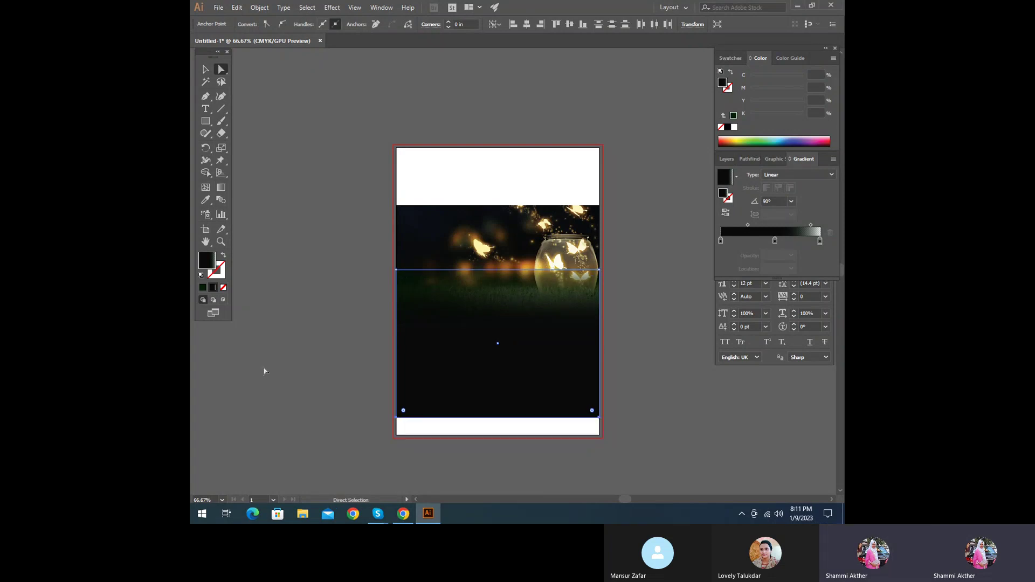
# - Draw a rectangle over the white strip at the page's bottom and fill it with the near-black swatch
pyautogui.click(205, 122)
pyautogui.moveTo(396, 418); pyautogui.dragTo(599, 434)
pyautogui.click(205, 200)
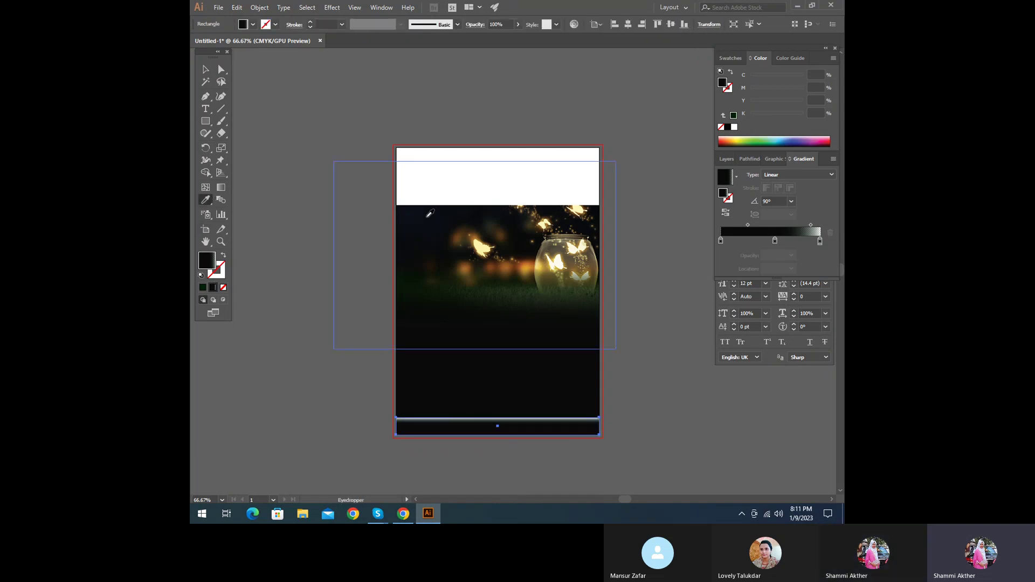
pyautogui.click(730, 57)
pyautogui.click(744, 114)
pyautogui.click(205, 69)
pyautogui.click(282, 153)
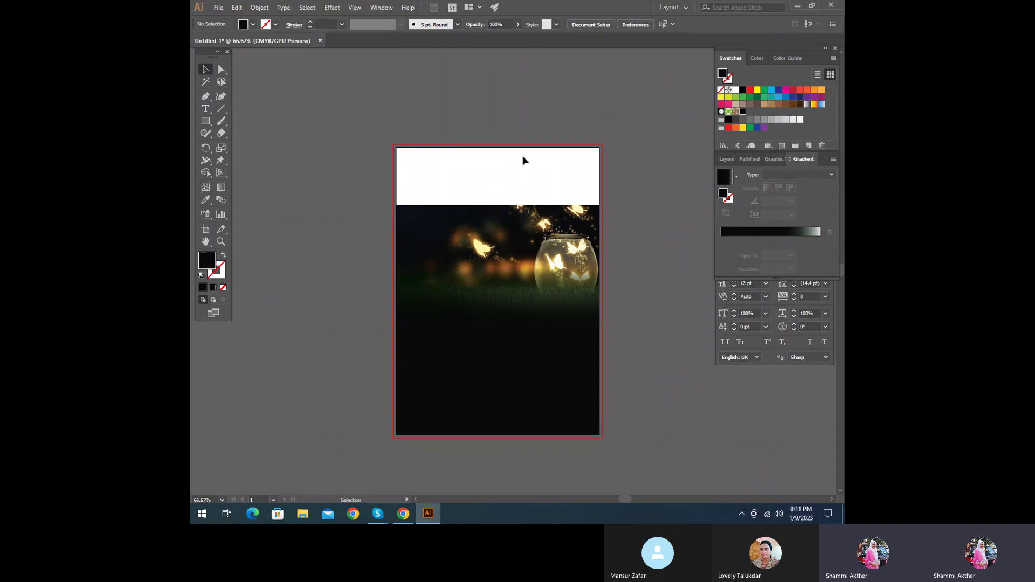
# - Draw a near-black rectangle covering the white area above the photo, across the full page width
pyautogui.click(205, 120)
pyautogui.moveTo(396, 147); pyautogui.dragTo(600, 204)
pyautogui.click(206, 70)
pyautogui.click(341, 158)
pyautogui.hotkey('ctrl', 'z')
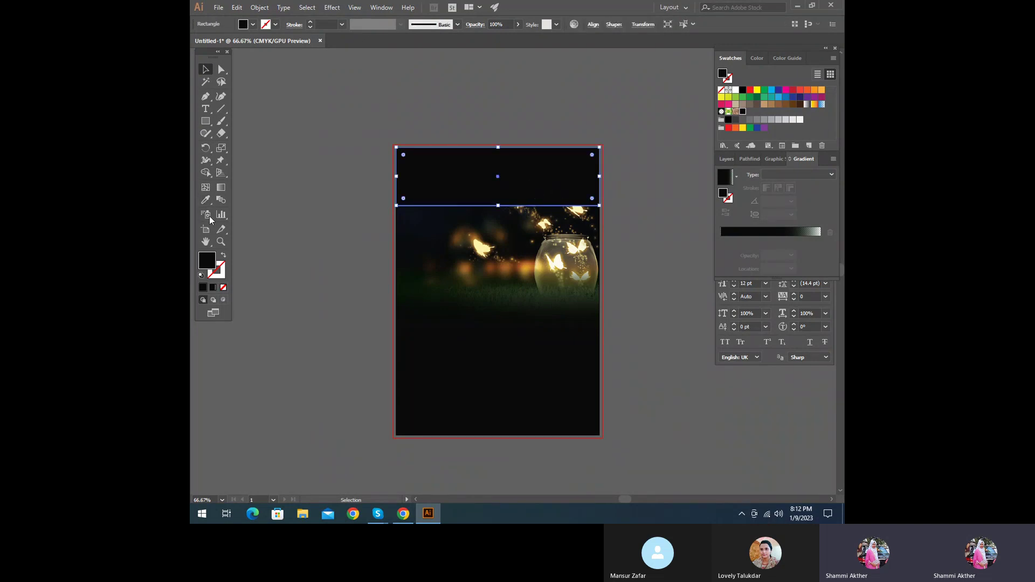
# - Try orange tones sampled from the photo's glow with the Eyedropper as the top rectangle's fill
pyautogui.click(205, 200)
pyautogui.click(518, 263)
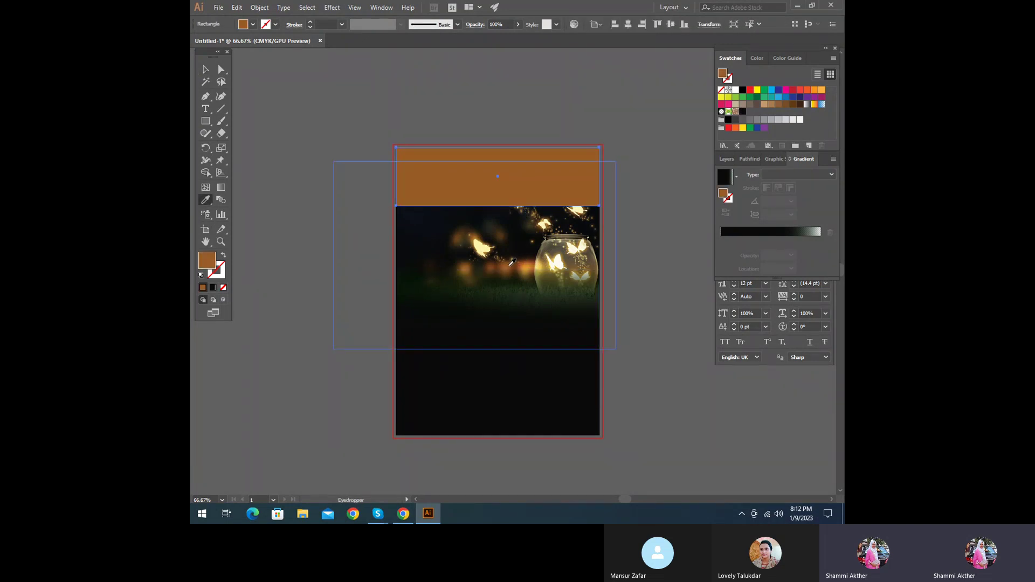
pyautogui.click(521, 265)
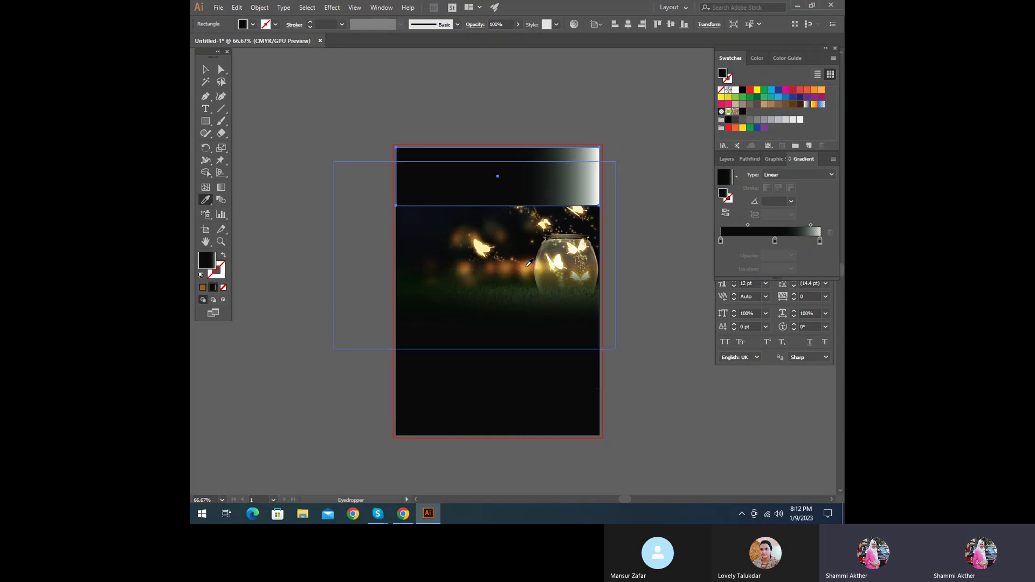
pyautogui.hotkey('ctrl', 'z')
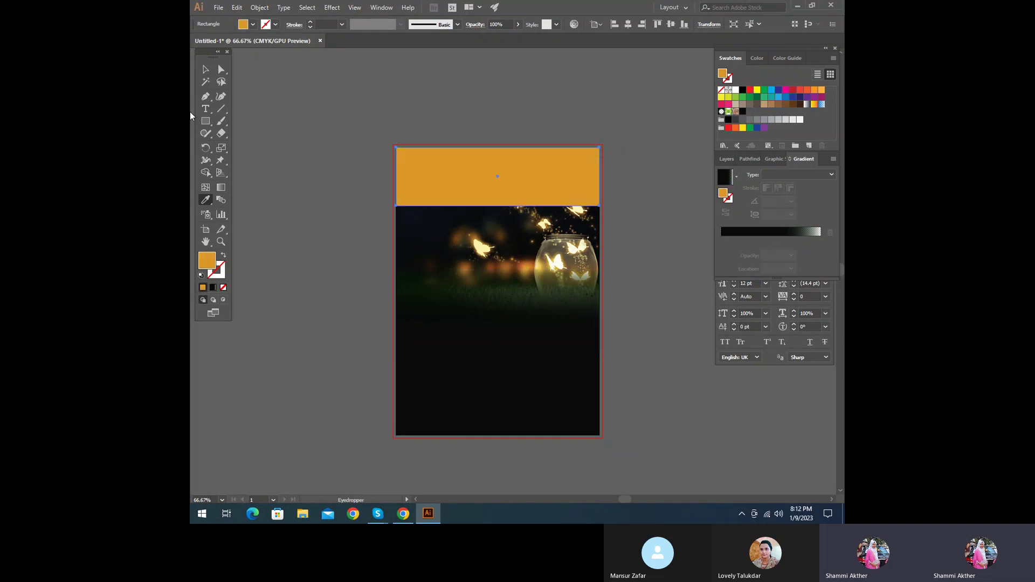
# - Set the top rectangle's fill to the bright yellow #ffc200 in the Color Picker
pyautogui.doubleClick(203, 266)
pyautogui.moveTo(556, 216); pyautogui.dragTo(587, 201)
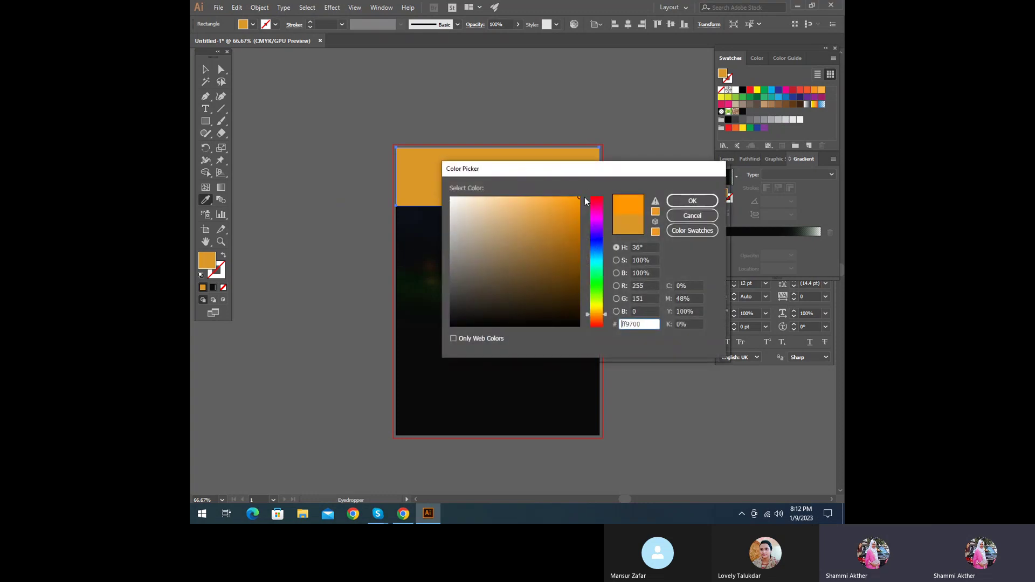
pyautogui.click(589, 312)
pyautogui.moveTo(590, 312); pyautogui.dragTo(590, 311)
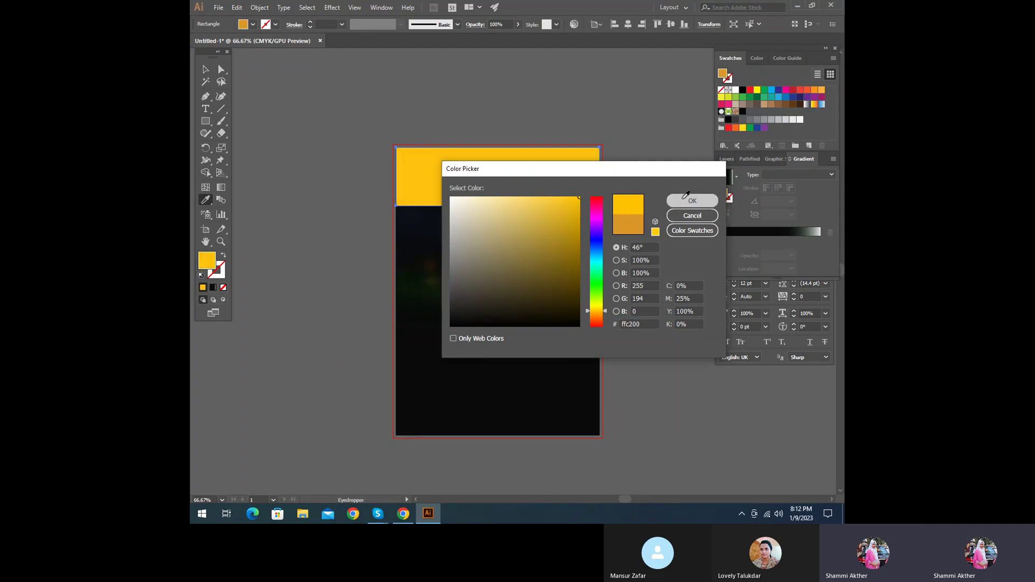
# - Accept the yellow fill and delete the rectangle across the top of the page
pyautogui.click(677, 199)
pyautogui.click(205, 71)
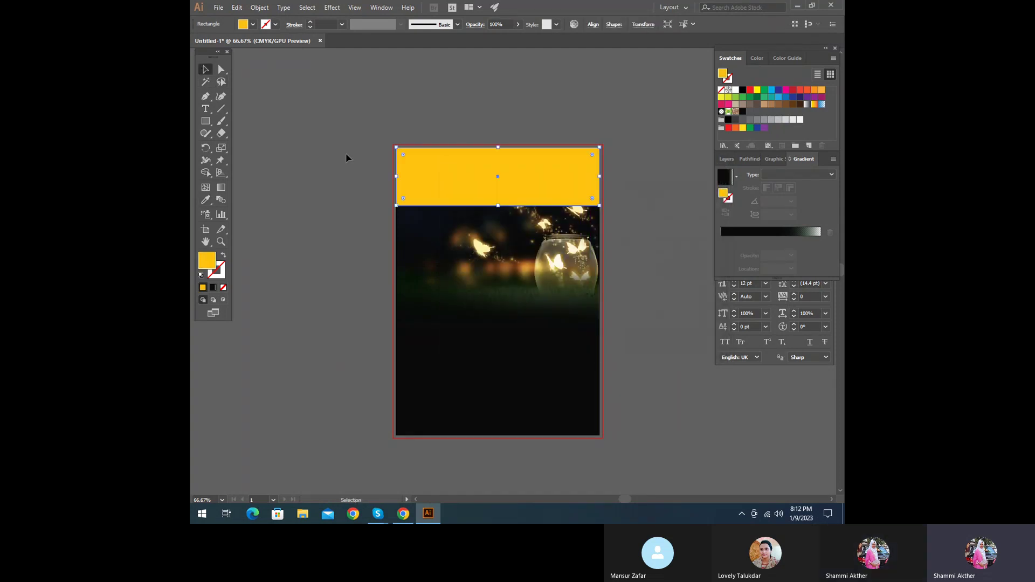
pyautogui.click(524, 190)
pyautogui.press('Delete')
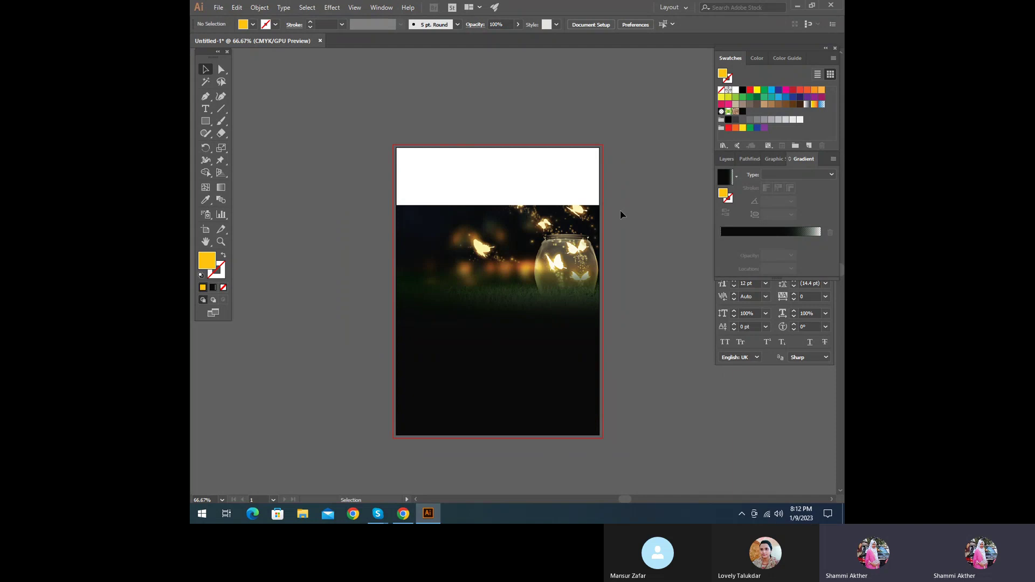
pyautogui.scroll(1, 528, 170)
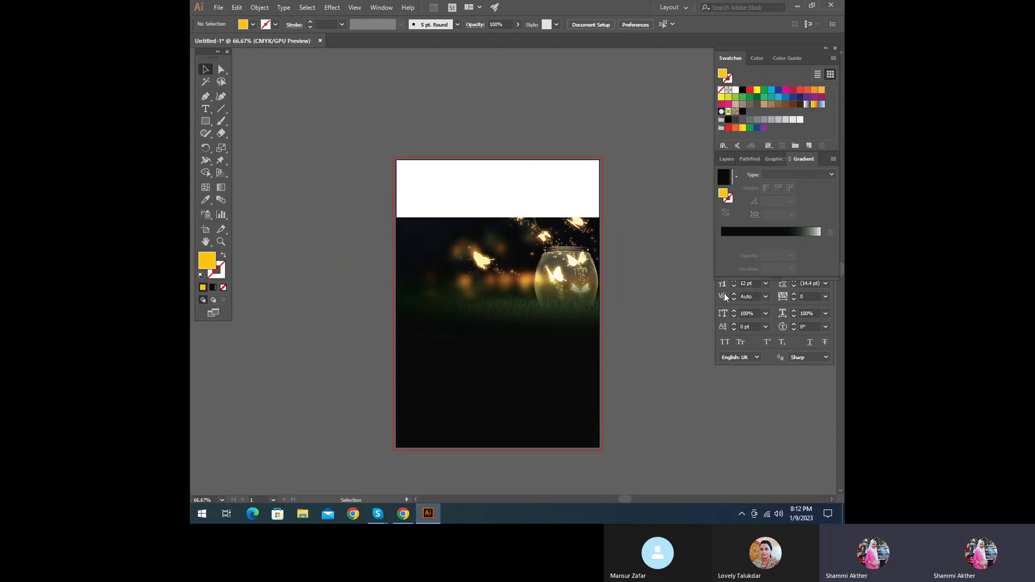
# - Add a "Lorem ipsum" placeholder text in the white area above the photo and scale it up to about 30 pt
pyautogui.click(205, 110)
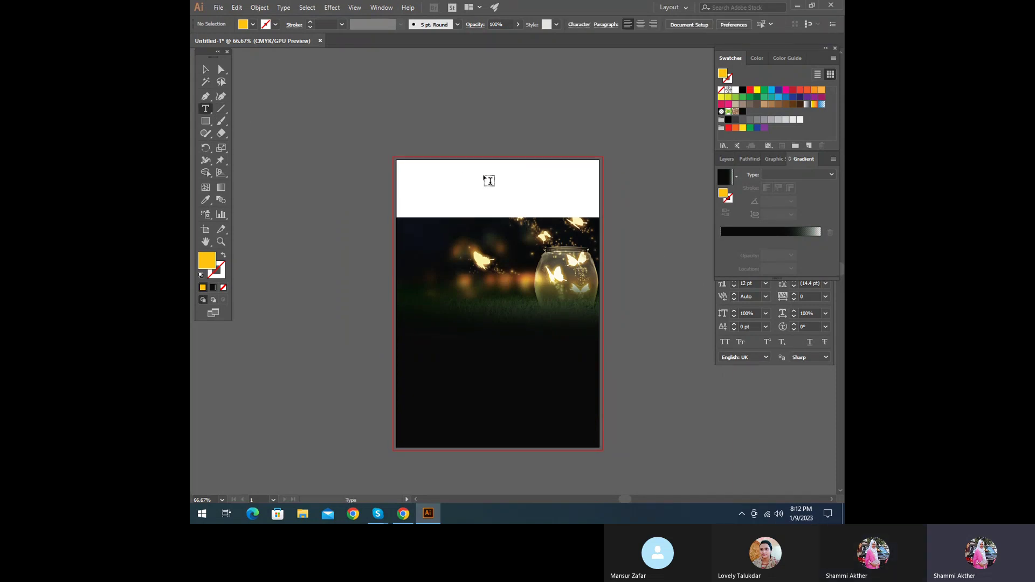
pyautogui.click(492, 172)
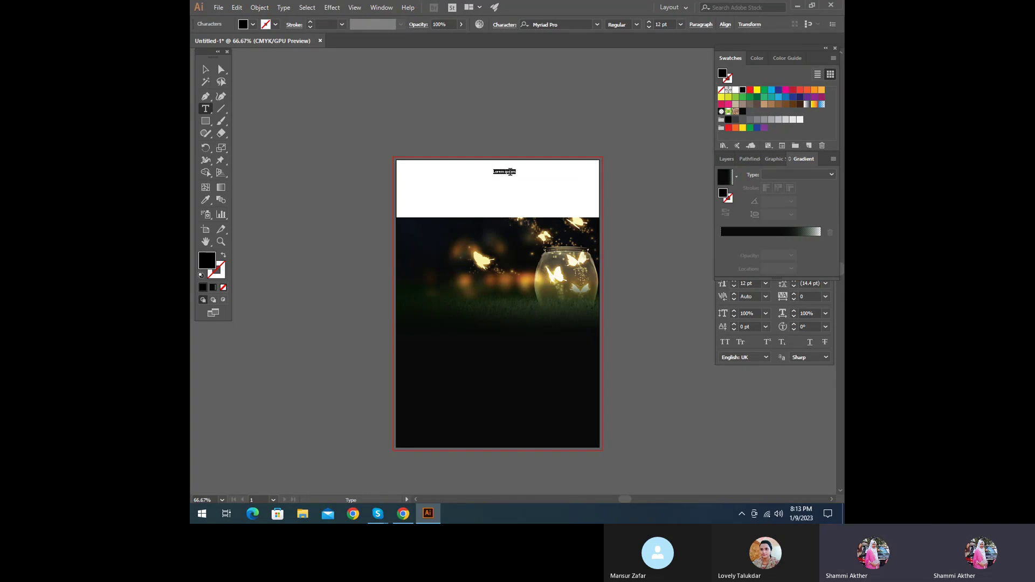
pyautogui.click(206, 69)
pyautogui.moveTo(516, 176)
pyautogui.mouseDown()
pyautogui.moveTo(497, 173)
pyautogui.moveTo(528, 184)
pyautogui.mouseUp()
pyautogui.click(501, 130)
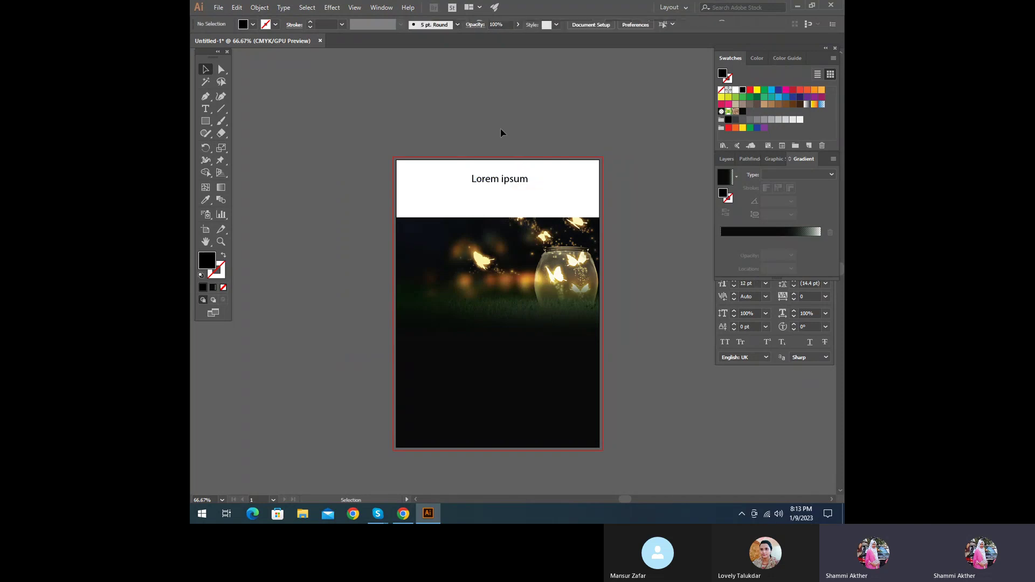
# - Copy the placeholder text straight down onto the dark area, fill the copy with white and enlarge it to about 66 pt
pyautogui.scroll(-1, 639, 283)
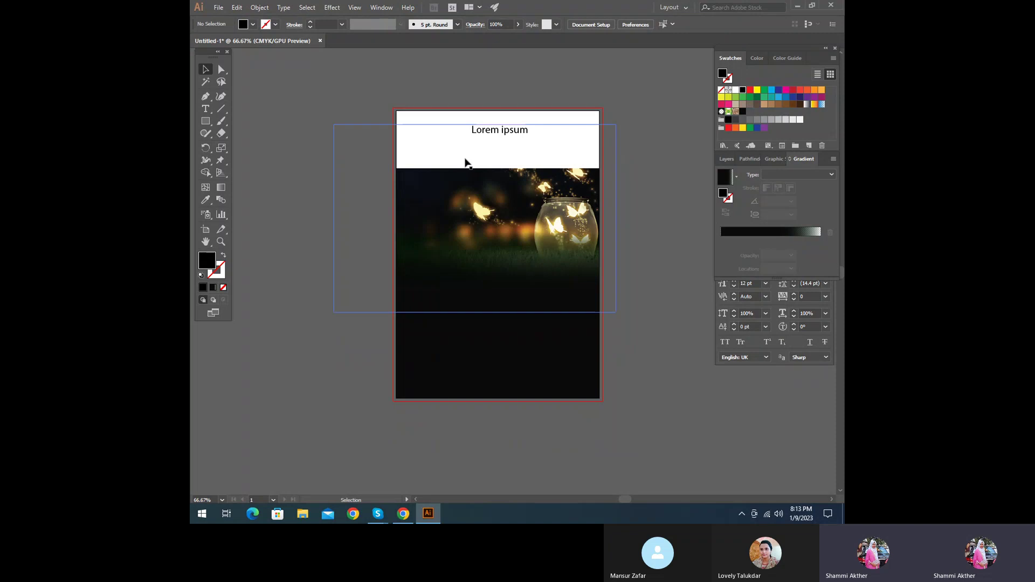
pyautogui.click(496, 130)
pyautogui.moveTo(496, 131); pyautogui.dragTo(496, 304)
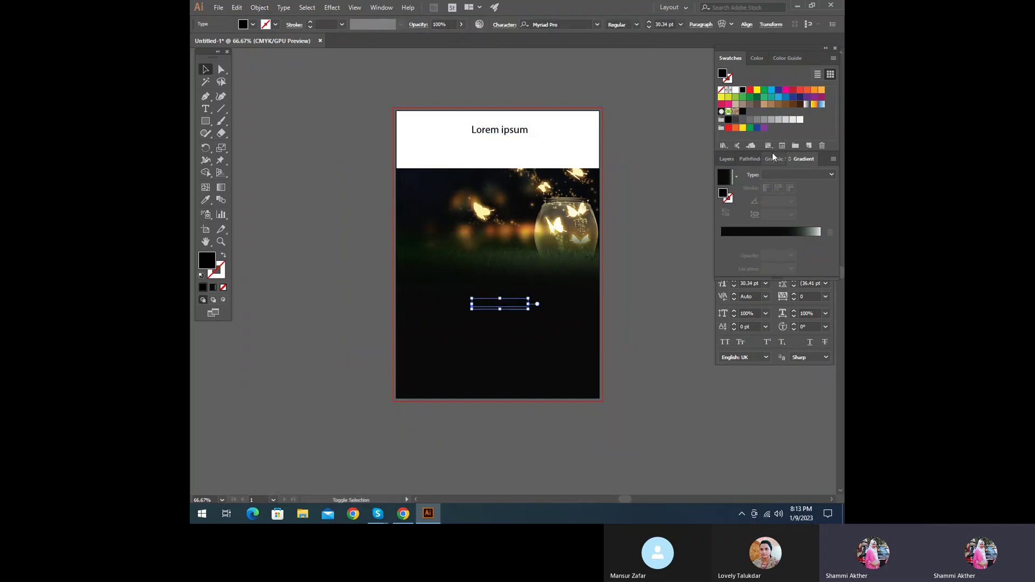
pyautogui.click(735, 90)
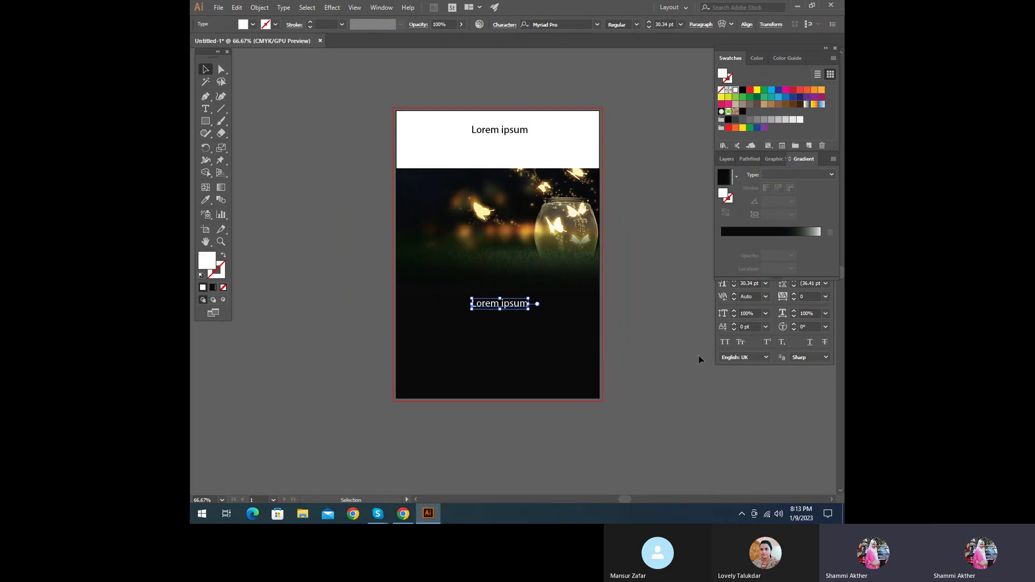
pyautogui.moveTo(528, 309); pyautogui.dragTo(562, 322)
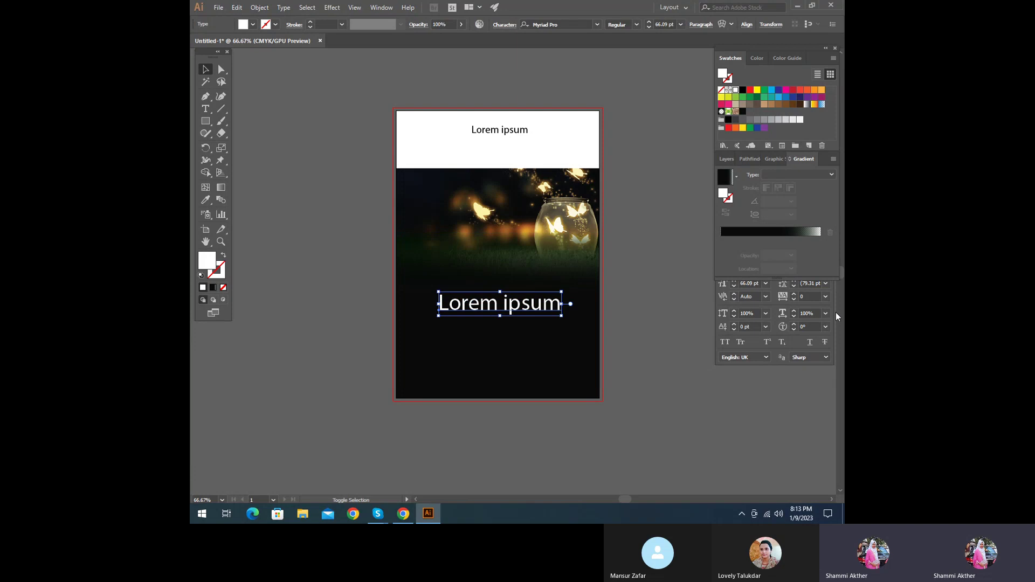
# - Set the font of the white text on the dark area to Cambria
pyautogui.click(773, 348)
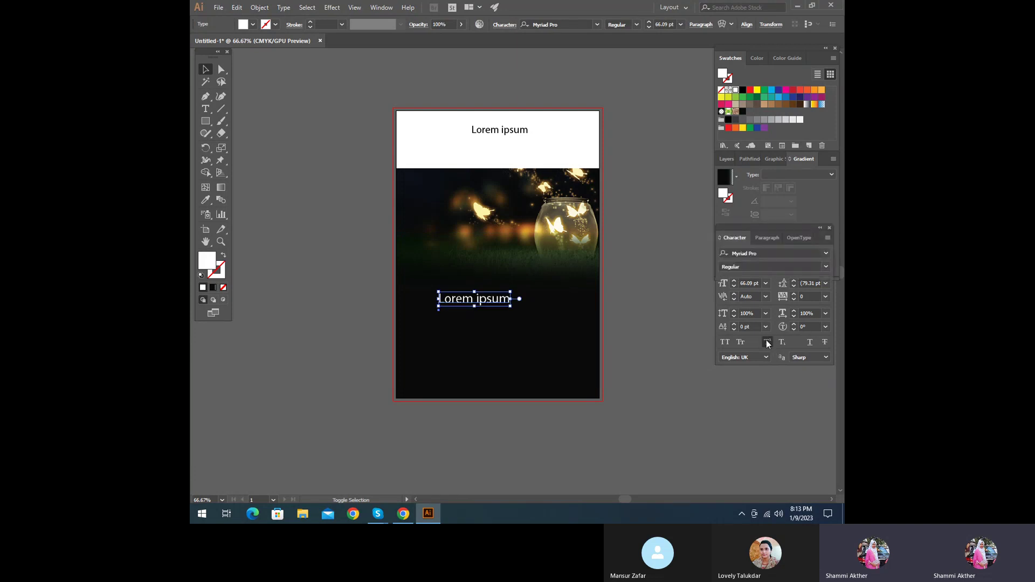
pyautogui.click(826, 253)
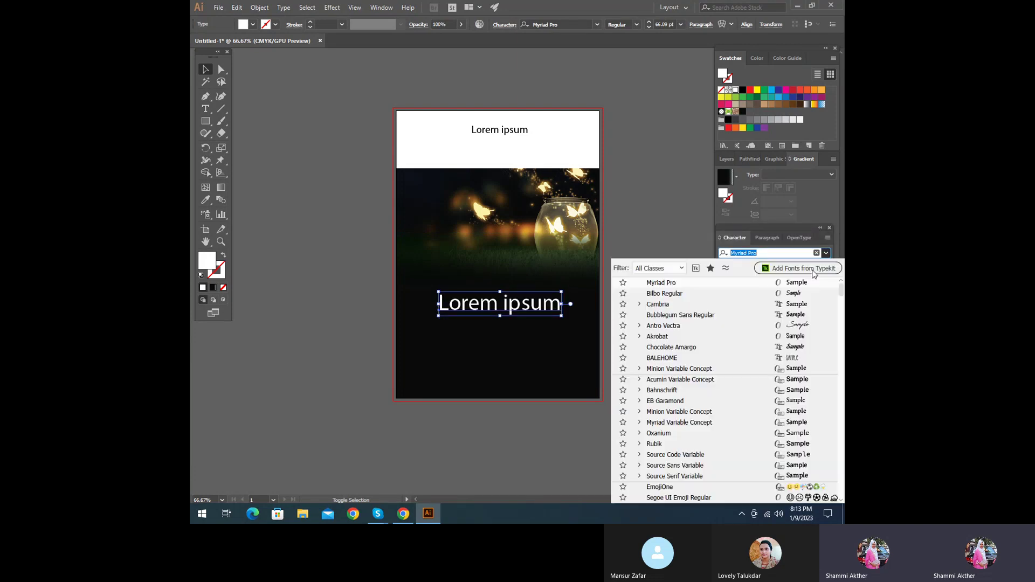
pyautogui.click(697, 305)
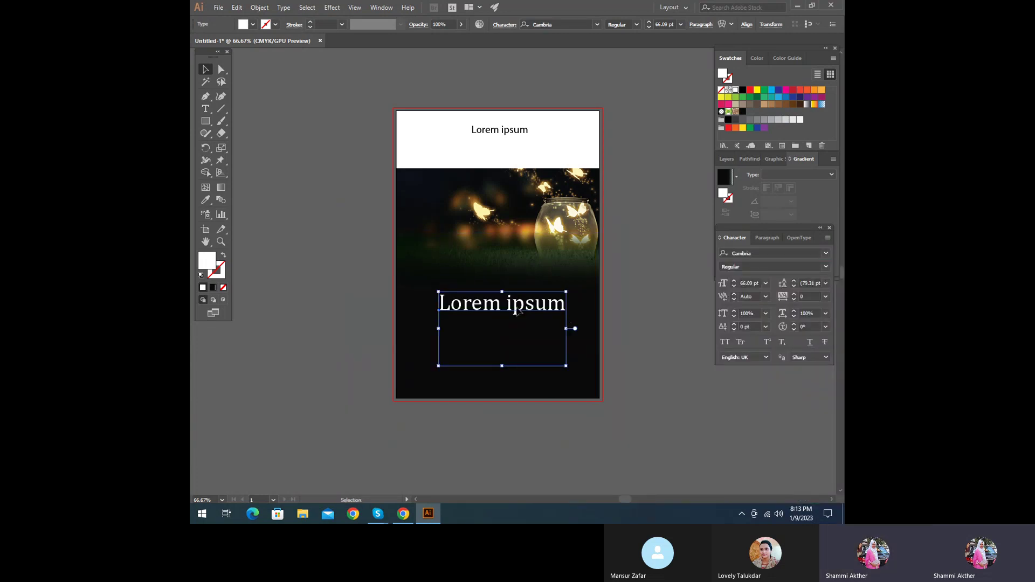
# - Replace the white placeholder text with "Natural Beauty", breaking it into two lines with one word each
pyautogui.doubleClick(440, 316)
pyautogui.moveTo(440, 317); pyautogui.dragTo(568, 305)
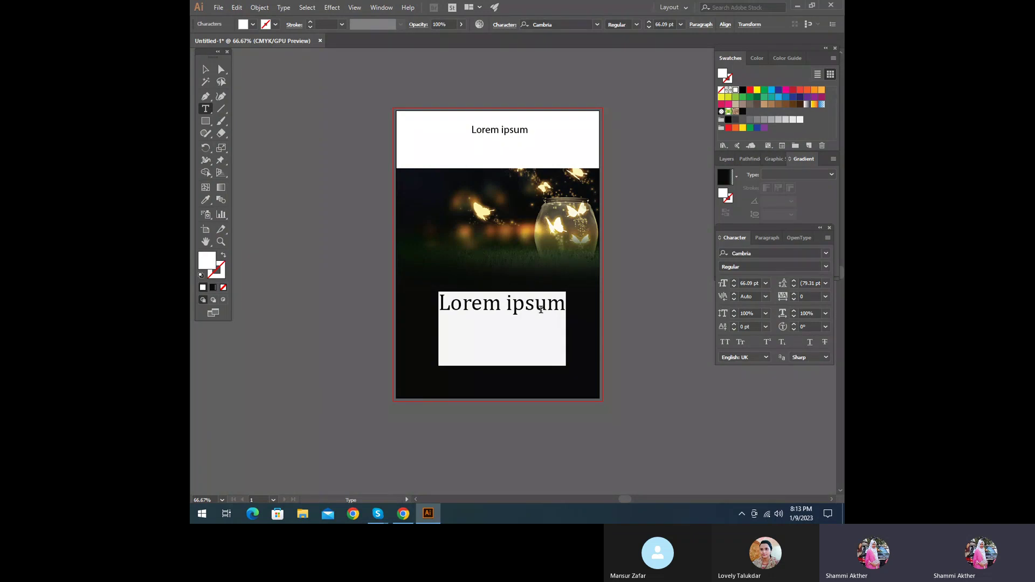
pyautogui.write('Na')
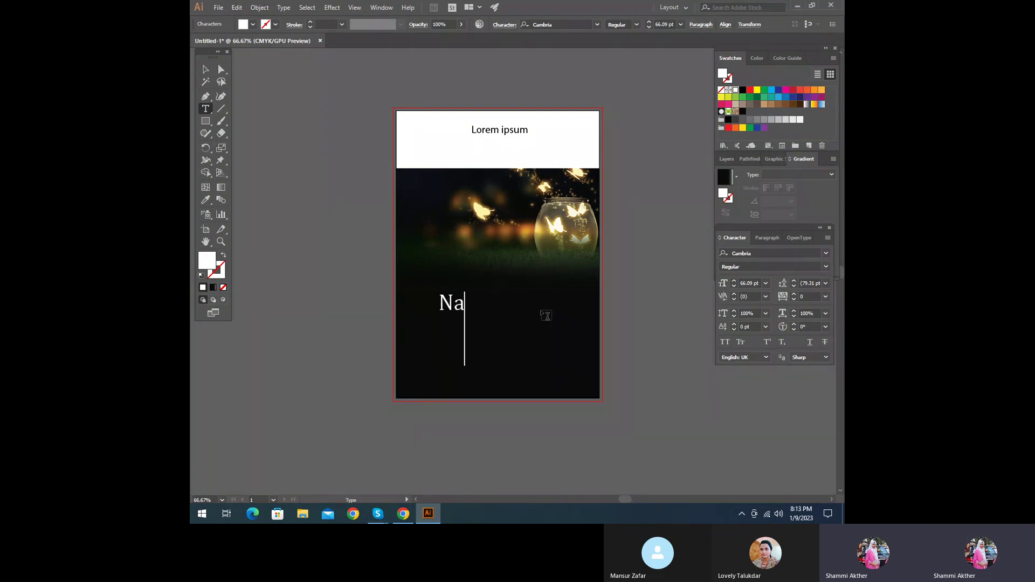
pyautogui.write('tural ')
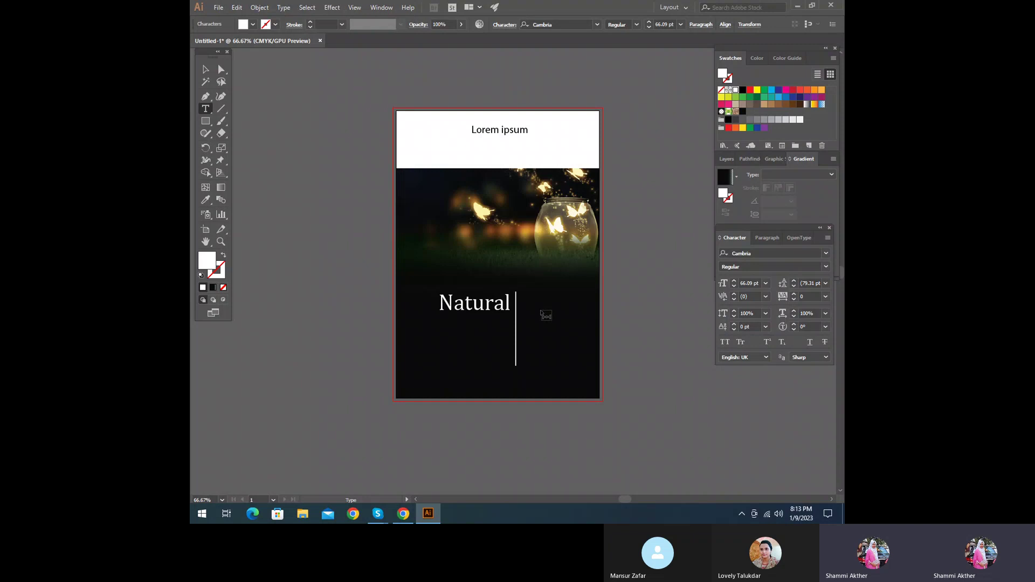
pyautogui.write('Beauty')
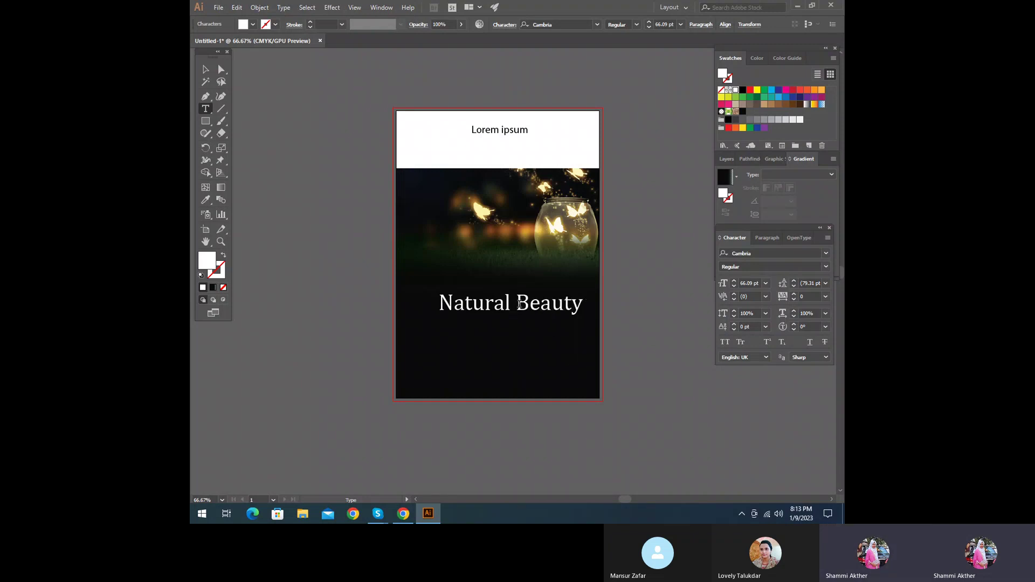
pyautogui.click(518, 303)
pyautogui.press('Return')
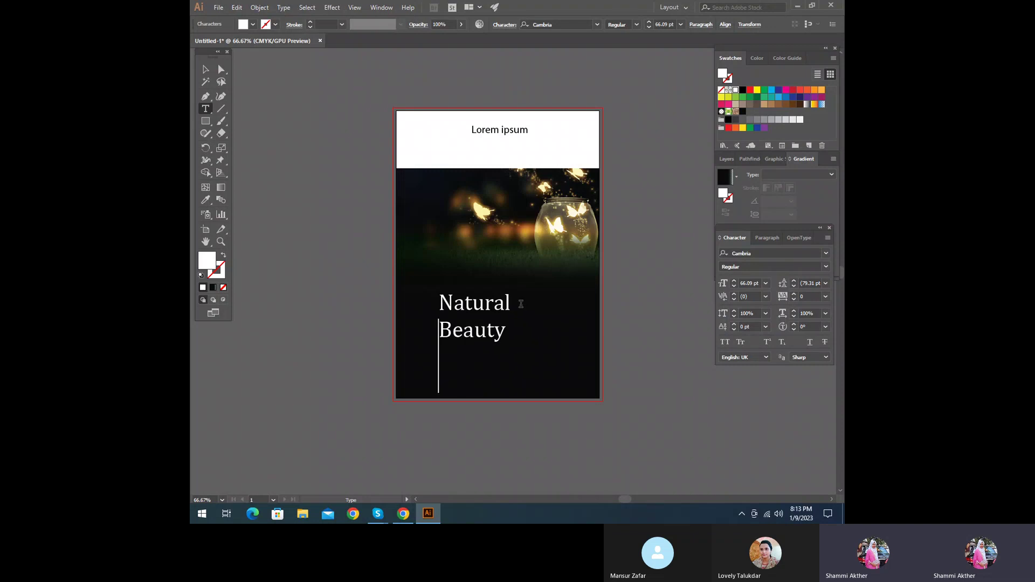
# - Centre the two lines of the "Natural Beauty" title and align the text block to the horizontal centre of the page
pyautogui.click(204, 68)
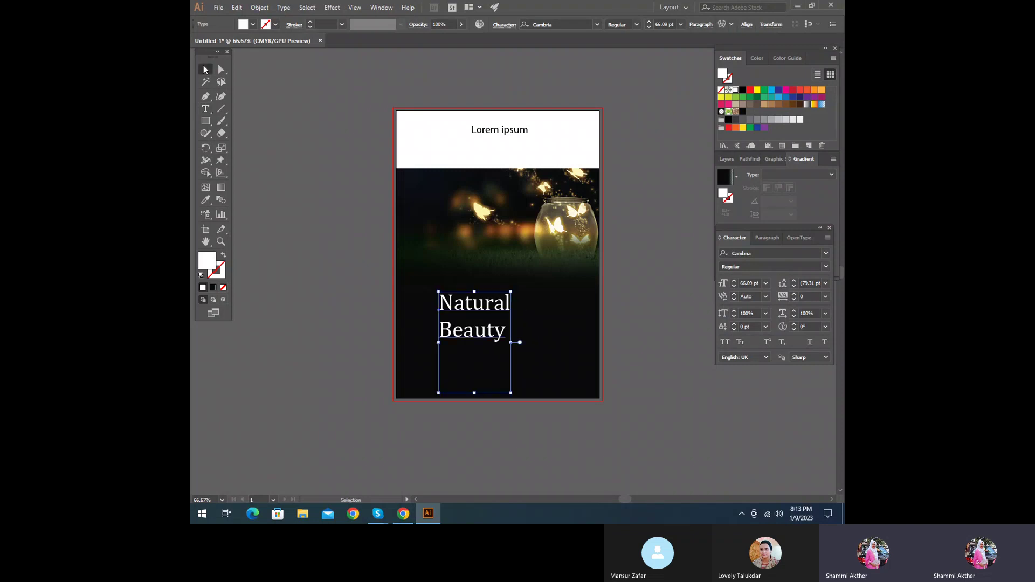
pyautogui.moveTo(474, 324); pyautogui.dragTo(438, 323)
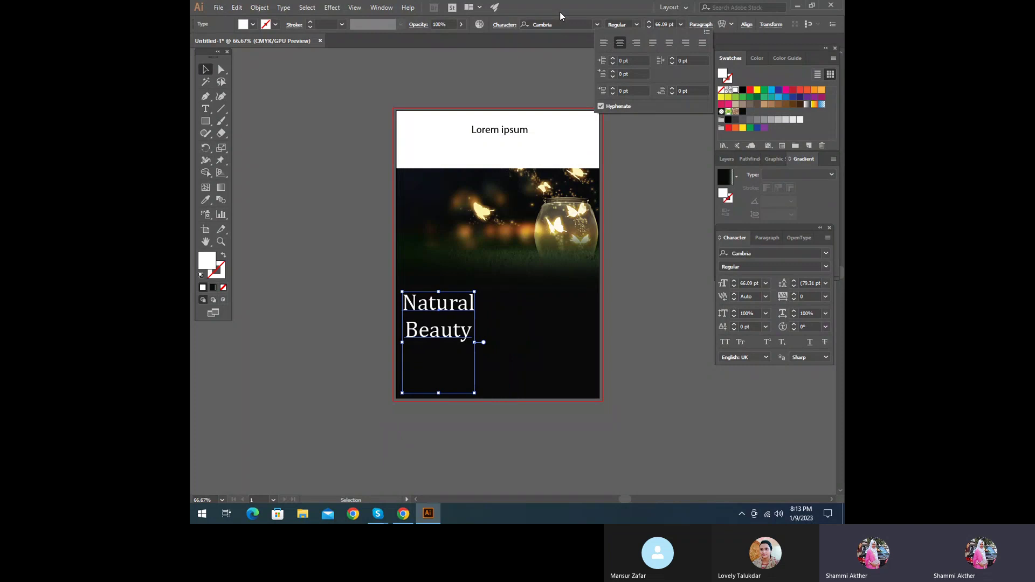
pyautogui.click(746, 25)
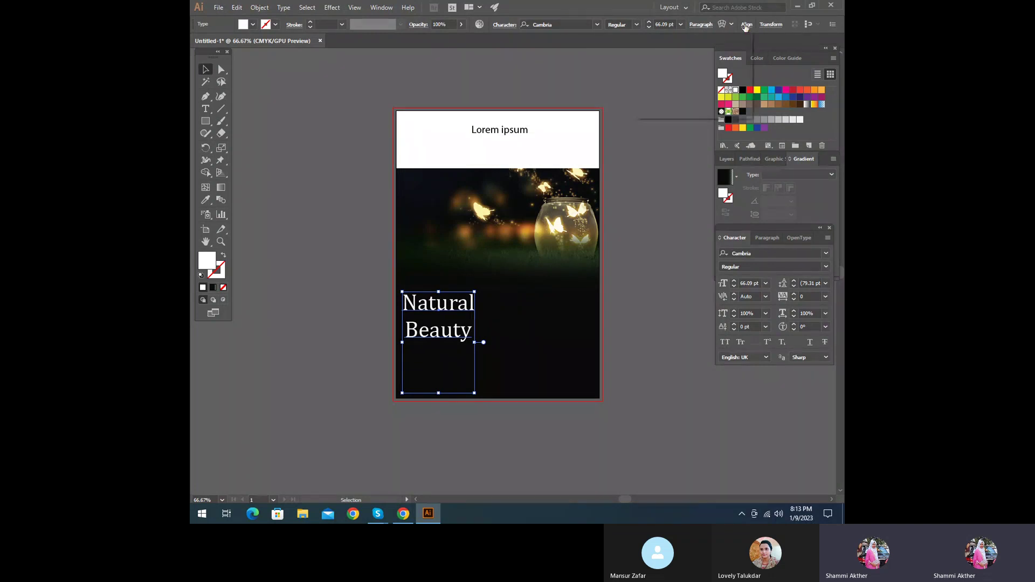
pyautogui.click(659, 51)
pyautogui.click(649, 300)
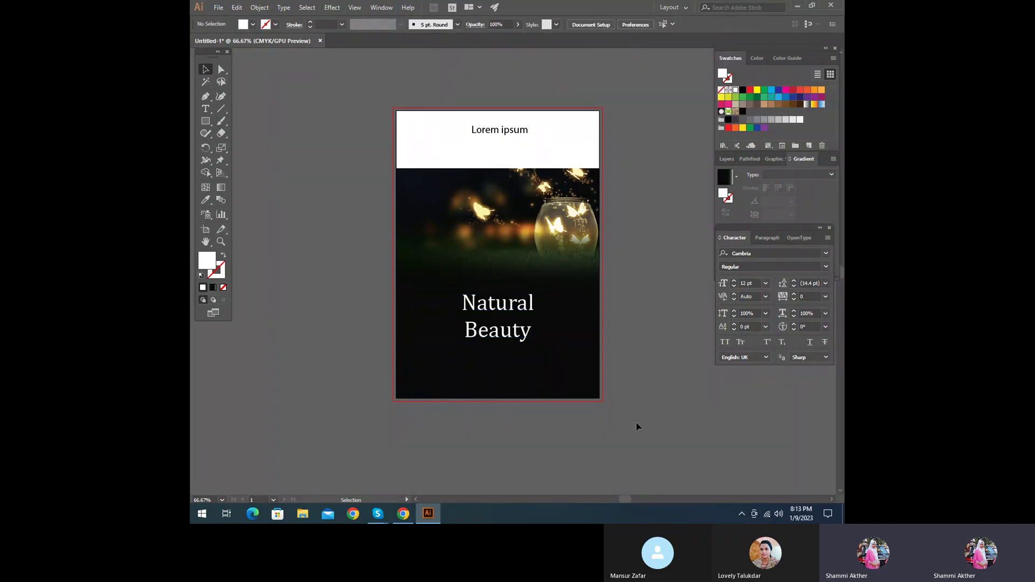
# - Enlarge the "Natural Beauty" title from its centre to about 93 pt and move it slightly down on the dark area
pyautogui.click(501, 334)
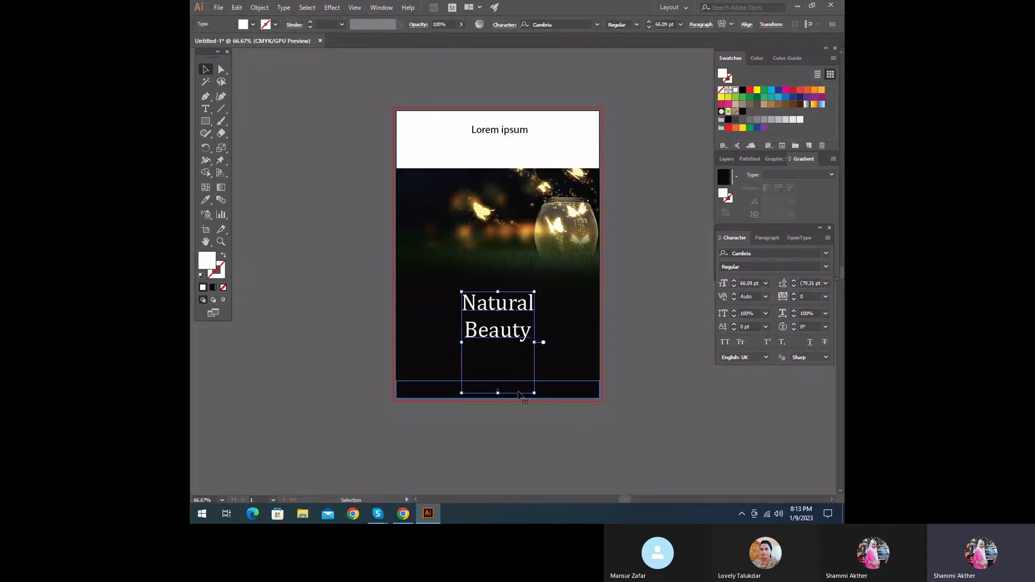
pyautogui.moveTo(534, 393); pyautogui.dragTo(564, 416)
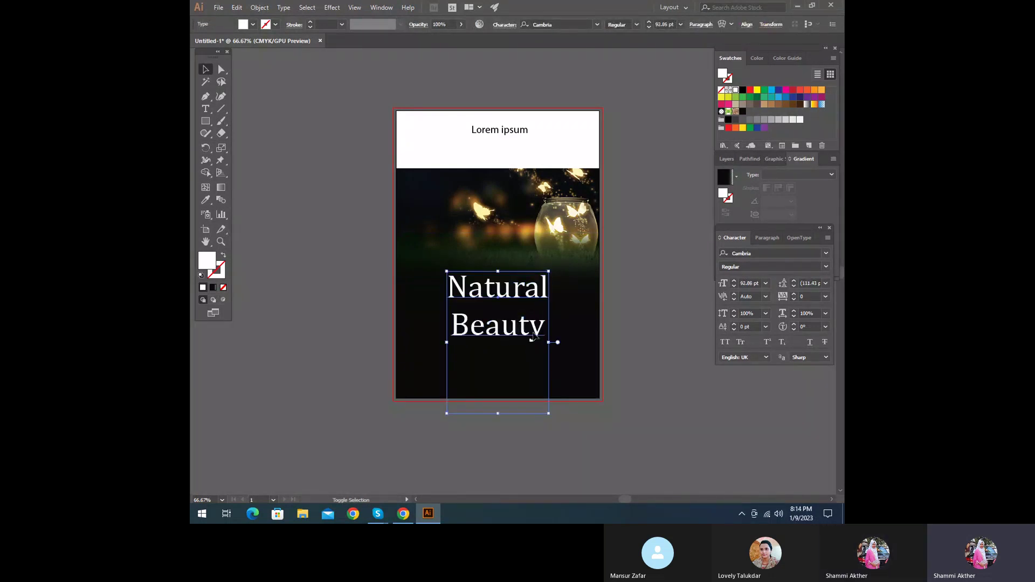
pyautogui.click(619, 323)
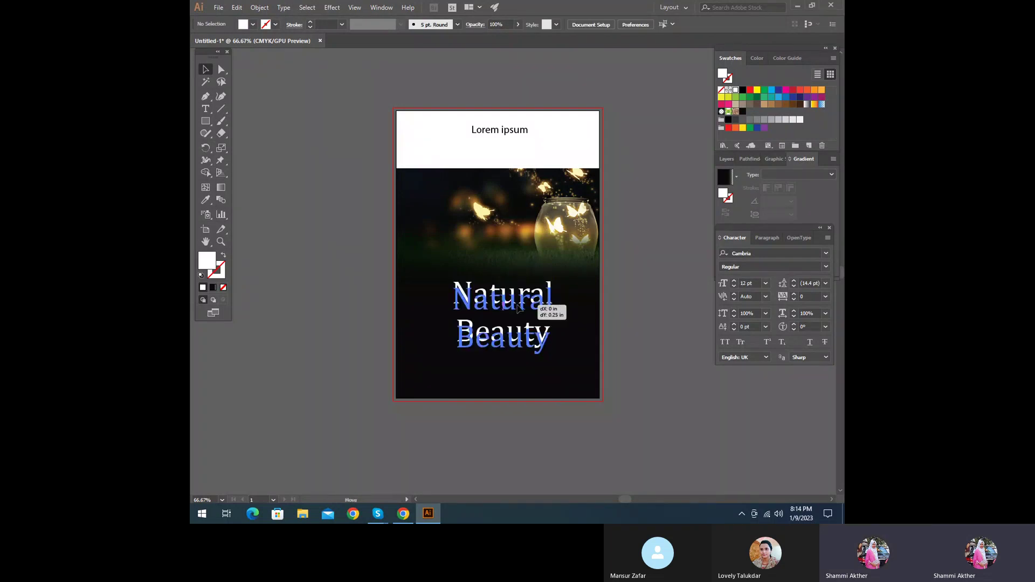
pyautogui.click(549, 305)
# - Set the word "Natural" in the title to the Bold style
pyautogui.click(205, 109)
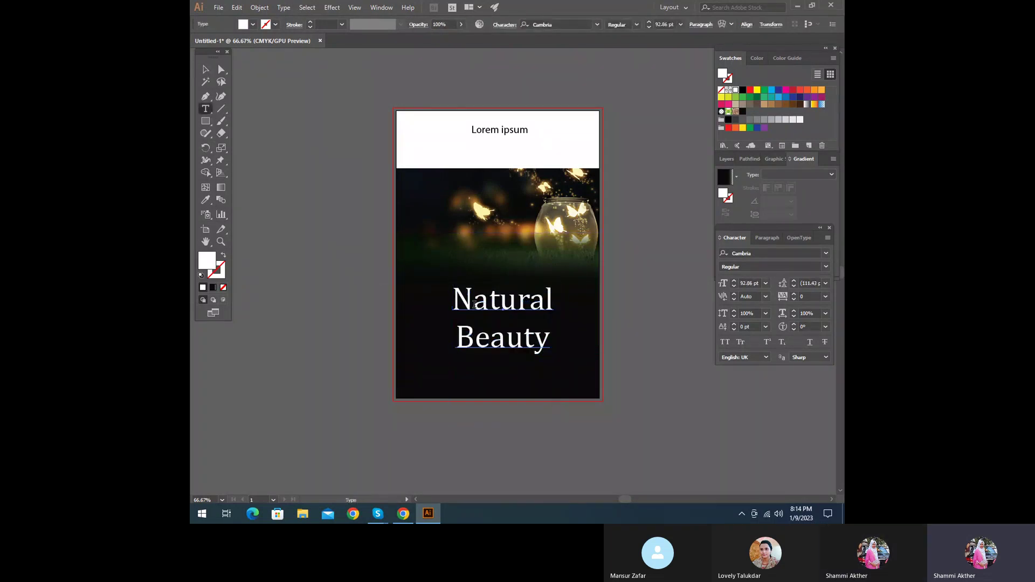
pyautogui.moveTo(455, 298); pyautogui.dragTo(555, 292)
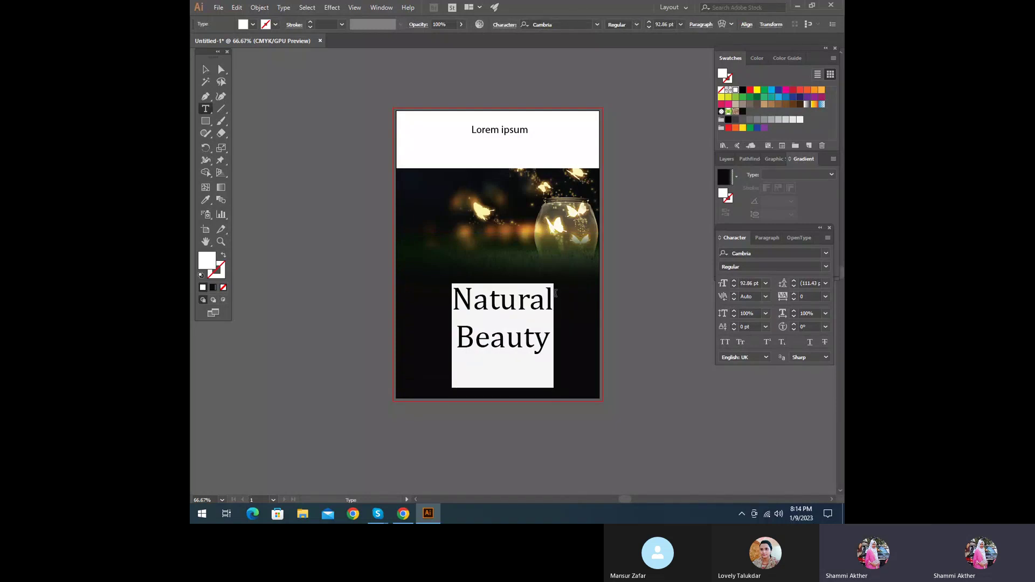
pyautogui.click(825, 267)
pyautogui.click(748, 301)
pyautogui.click(482, 307)
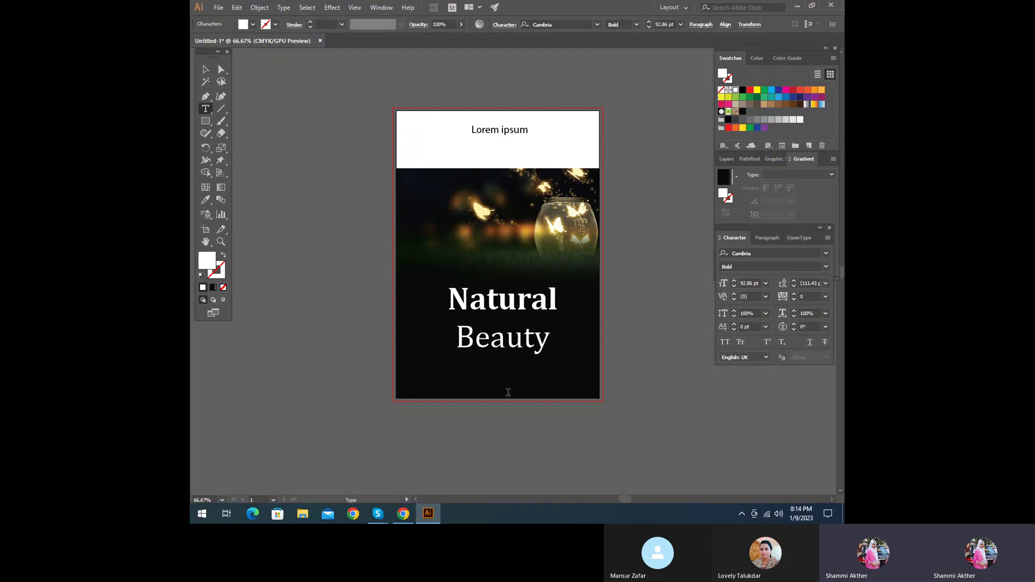
# - Tighten the title's line spacing by setting the leading of the word "Beauty" to 99 pt
pyautogui.click(476, 338)
pyautogui.moveTo(457, 335); pyautogui.dragTo(564, 335)
pyautogui.click(806, 283)
pyautogui.write('99')
pyautogui.press('Return')
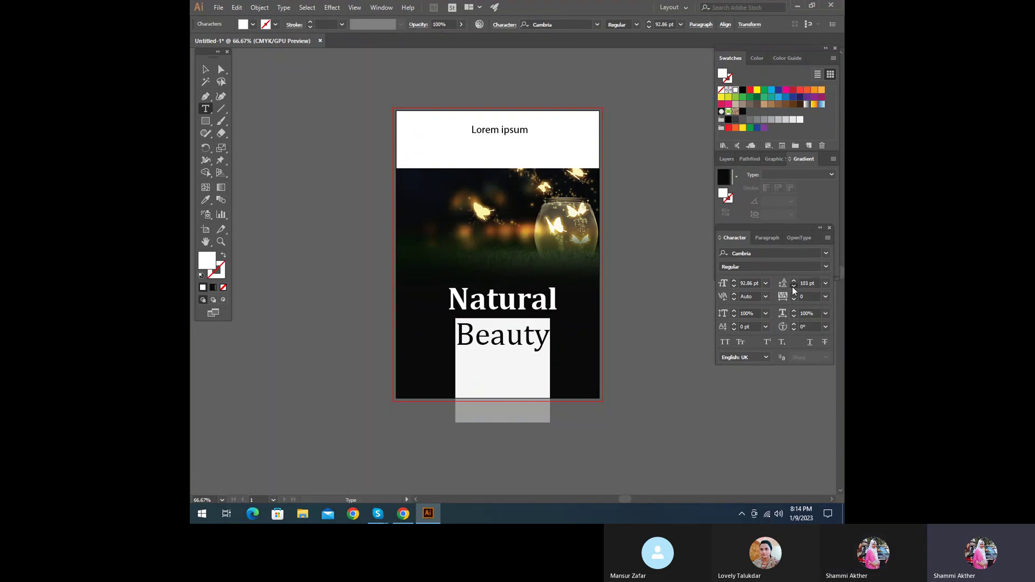
pyautogui.click(460, 338)
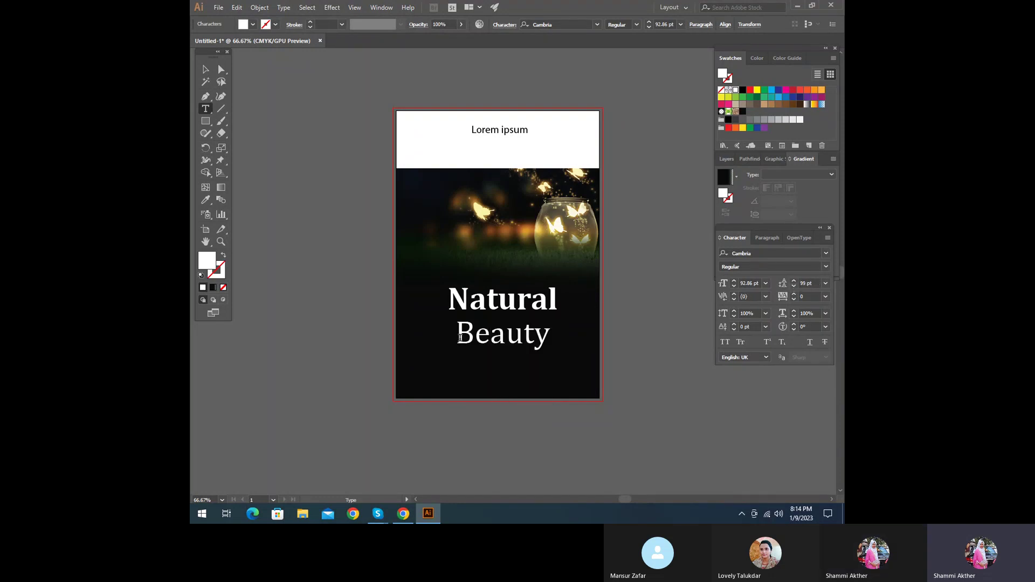
pyautogui.doubleClick(460, 338)
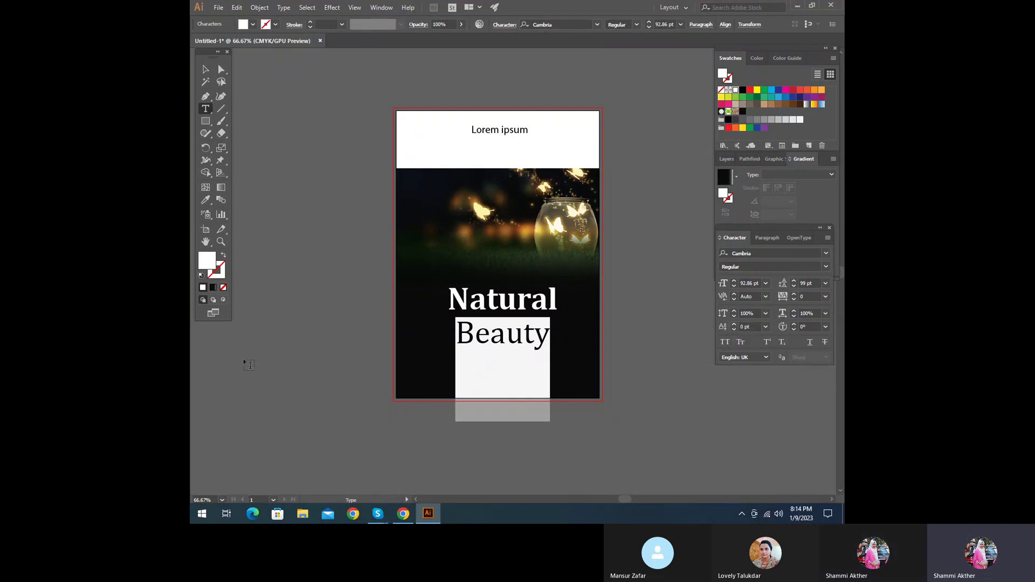
pyautogui.press('Escape')
pyautogui.click(655, 301)
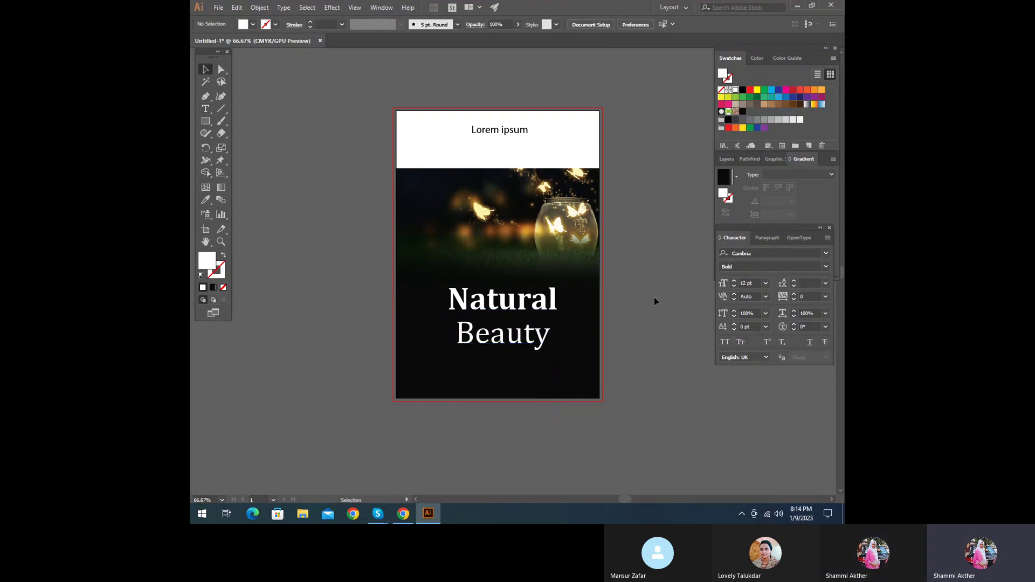
# - Set the word "Natural" in the title to the Regular style
pyautogui.click(503, 318)
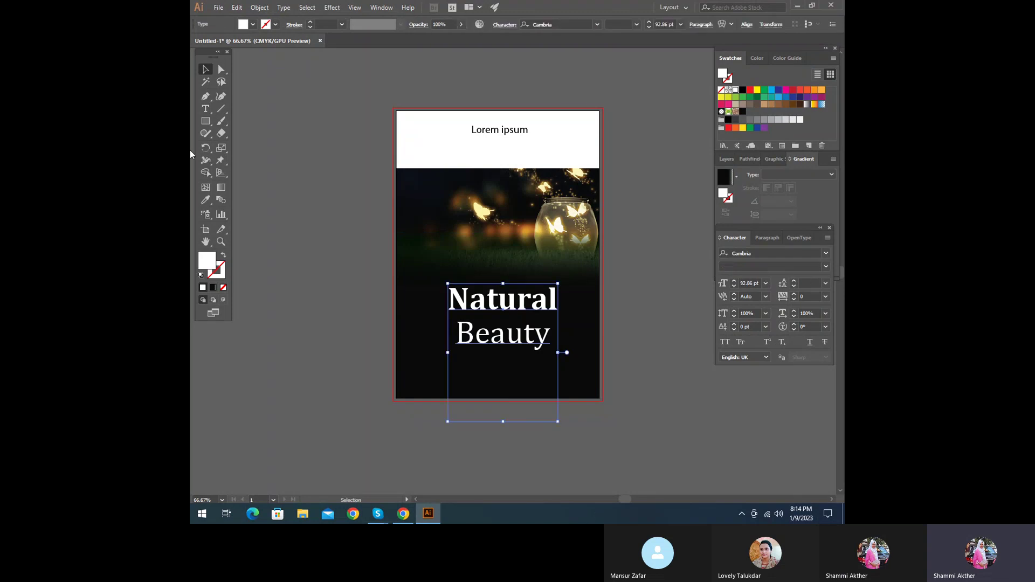
pyautogui.click(206, 108)
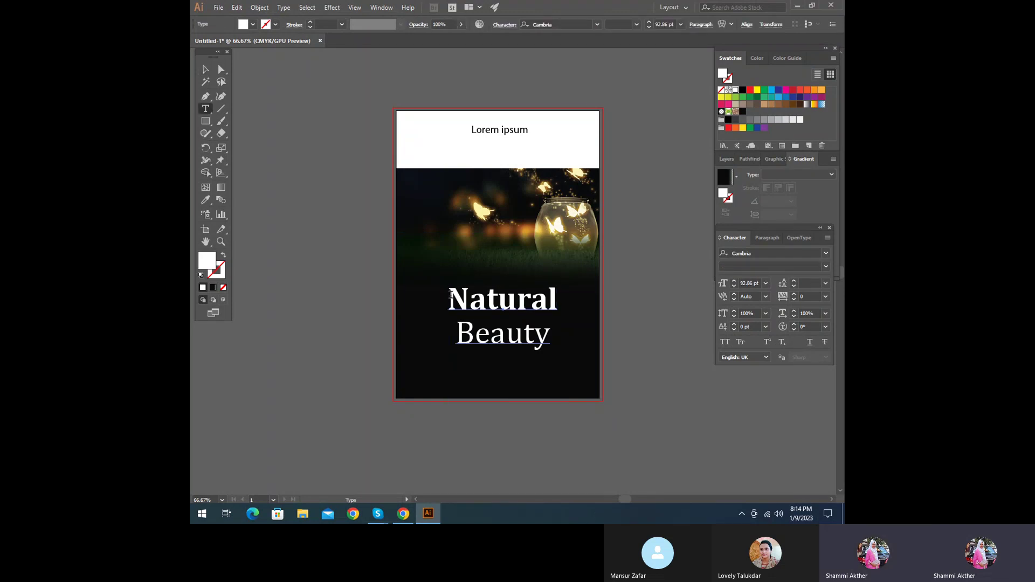
pyautogui.doubleClick(451, 295)
pyautogui.click(826, 266)
pyautogui.click(748, 280)
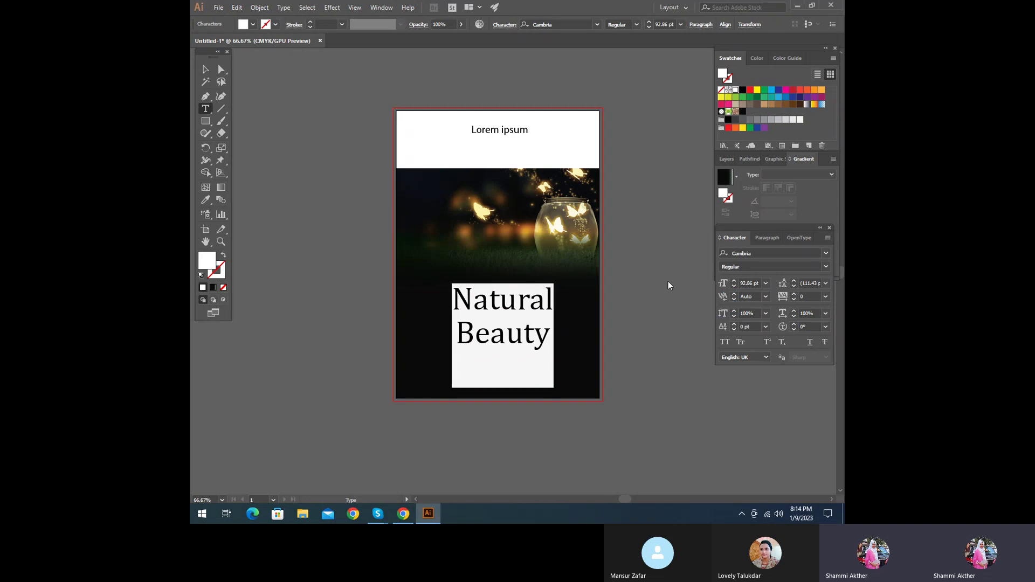
# - Undo the last style change on the title word "Natural" and deselect the title
pyautogui.click(489, 295)
pyautogui.hotkey('ctrl', 'z')
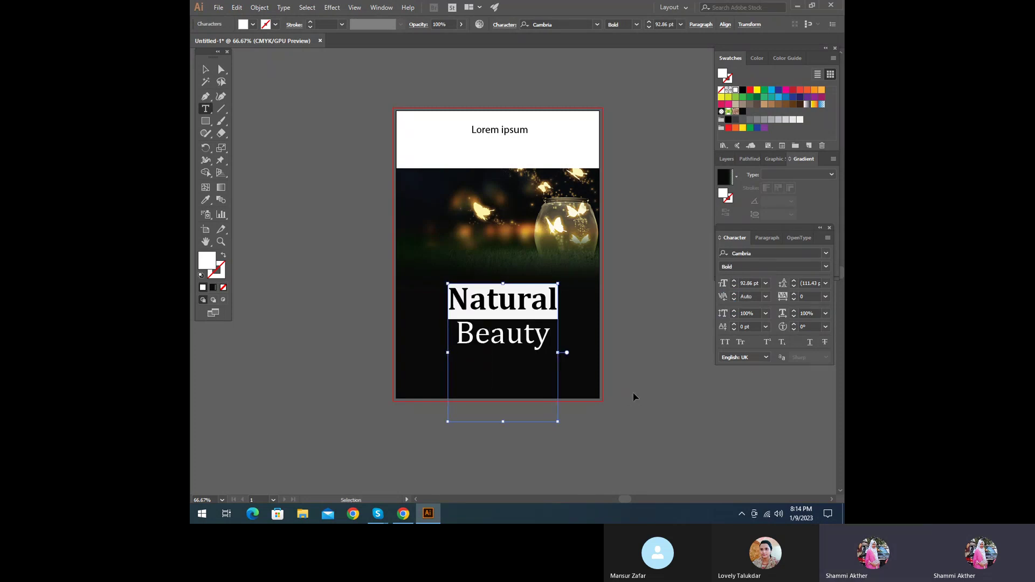
pyautogui.keyDown('ctrl'); pyautogui.click(665, 316); pyautogui.keyUp('ctrl')
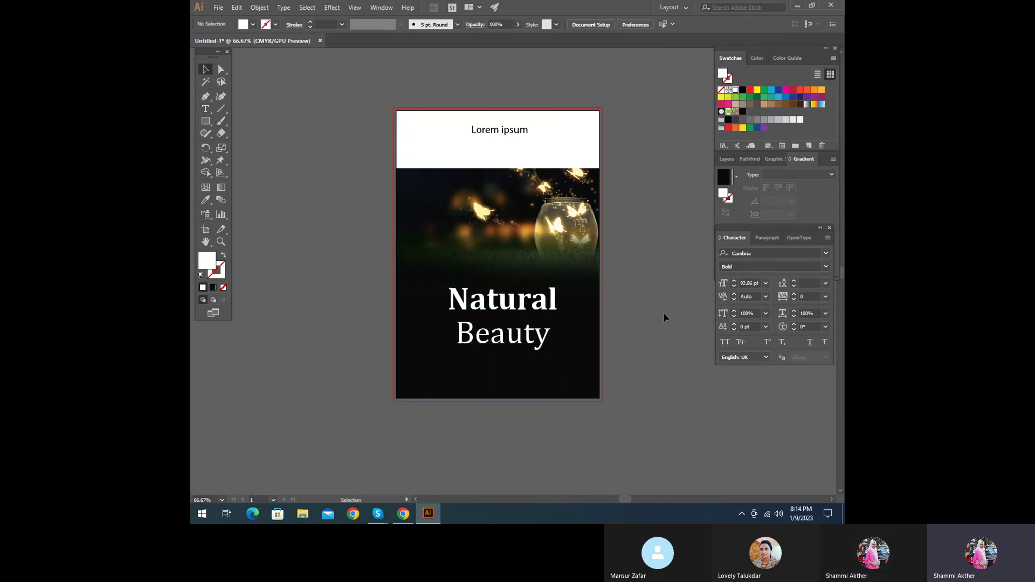
# - Tighten the line spacing of the whole "Natural Beauty" title by setting its leading to 91 pt
pyautogui.keyDown('ctrl'); pyautogui.click(525, 353); pyautogui.keyUp('ctrl')
pyautogui.click(792, 286)
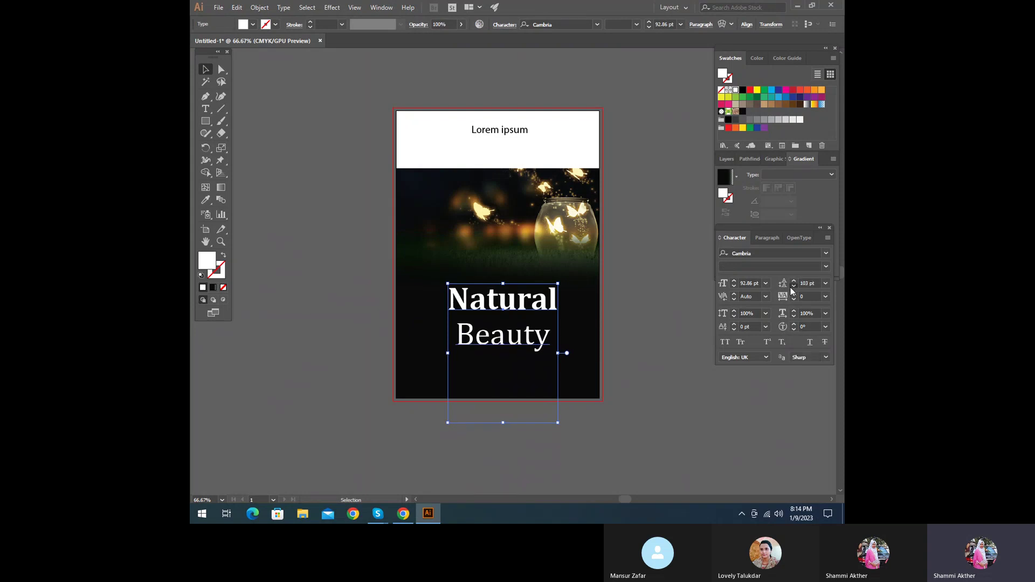
pyautogui.click(687, 345)
# - Enlarge only the word "Natural" in the title to a font size of 99 pt
pyautogui.click(206, 108)
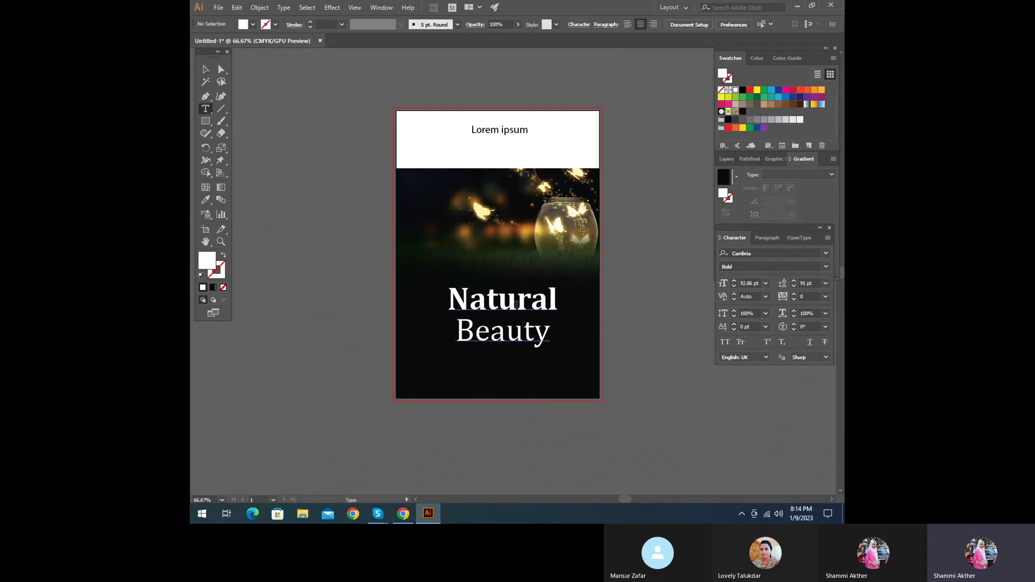
pyautogui.doubleClick(468, 301)
pyautogui.click(734, 280)
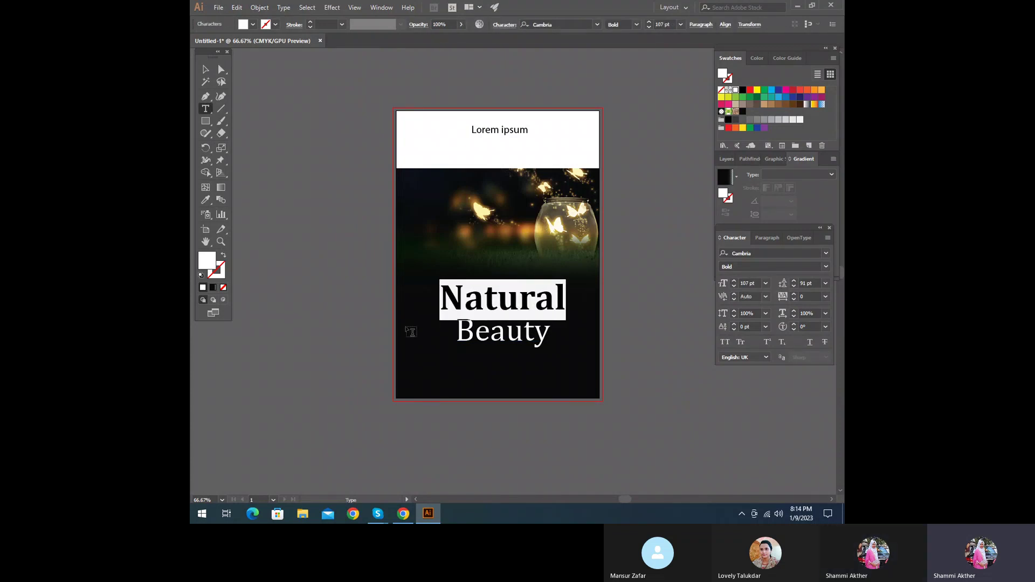
pyautogui.click(490, 330)
pyautogui.moveTo(448, 299); pyautogui.dragTo(577, 302)
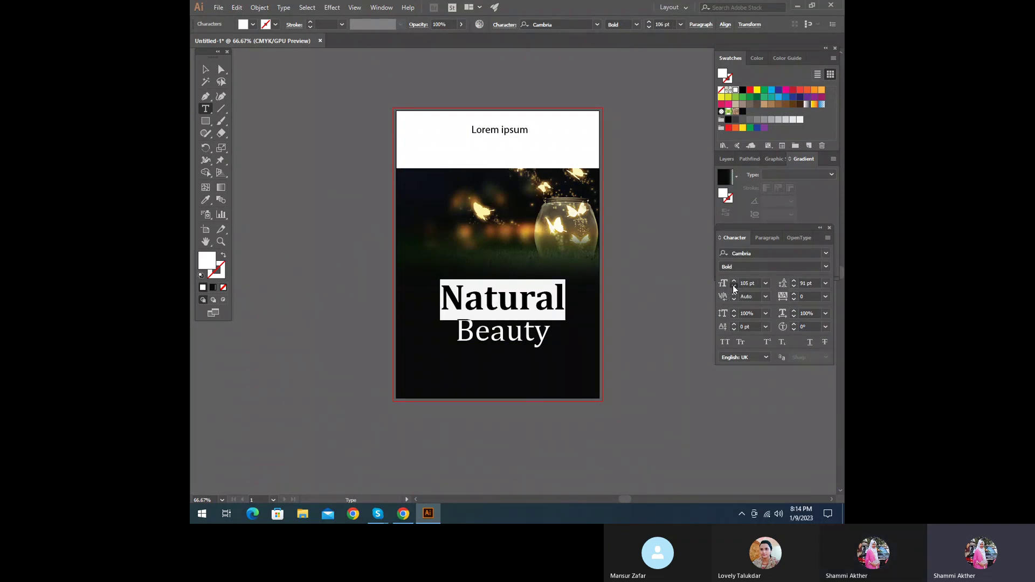
pyautogui.click(472, 332)
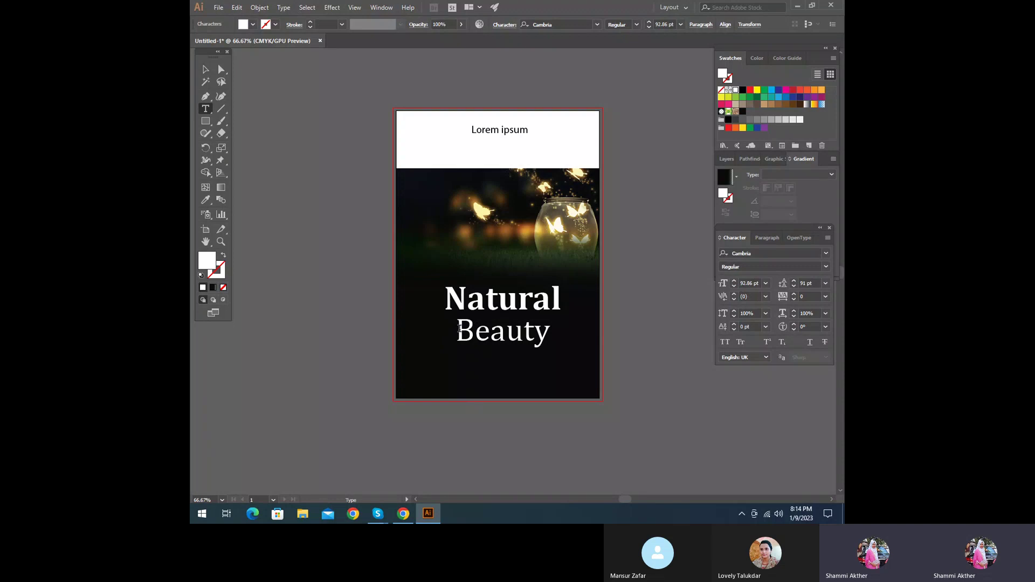
# - Reduce the word "Beauty" to 87 pt and set its leading to 84 pt
pyautogui.moveTo(459, 328); pyautogui.dragTo(547, 416)
pyautogui.click(734, 286)
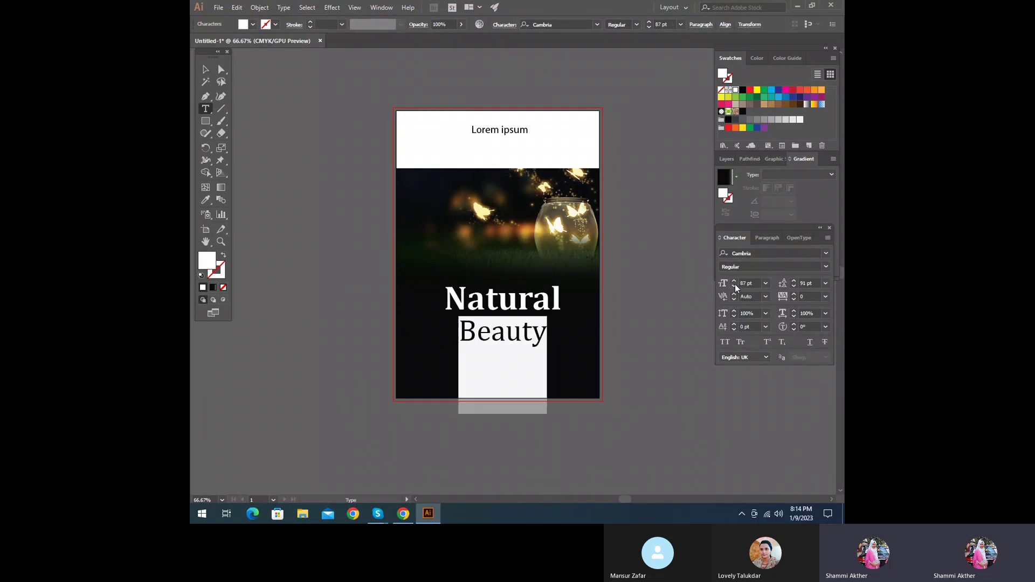
pyautogui.click(794, 286)
pyautogui.click(794, 287)
pyautogui.click(794, 287)
pyautogui.click(794, 287)
pyautogui.click(205, 69)
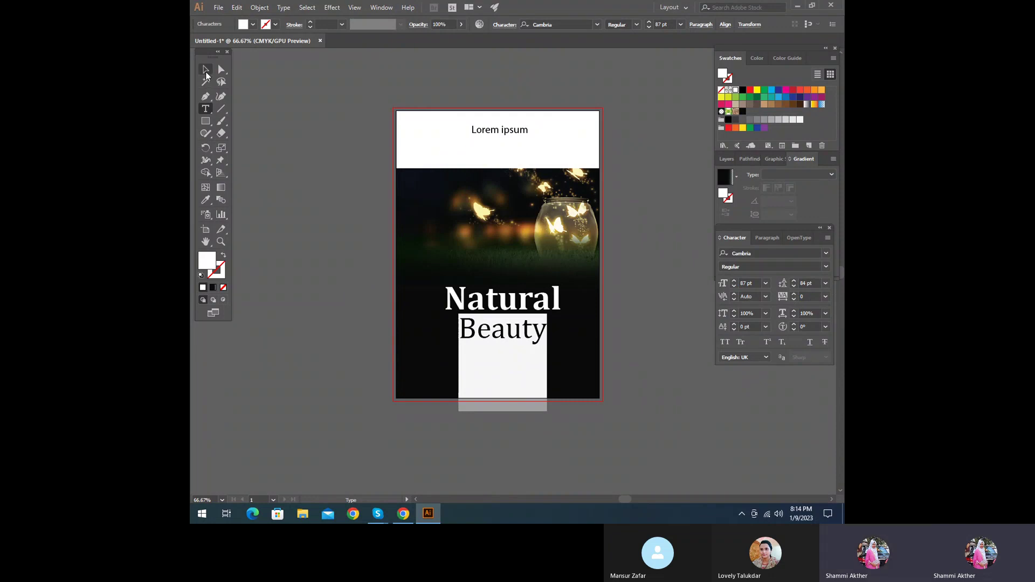
pyautogui.click(647, 339)
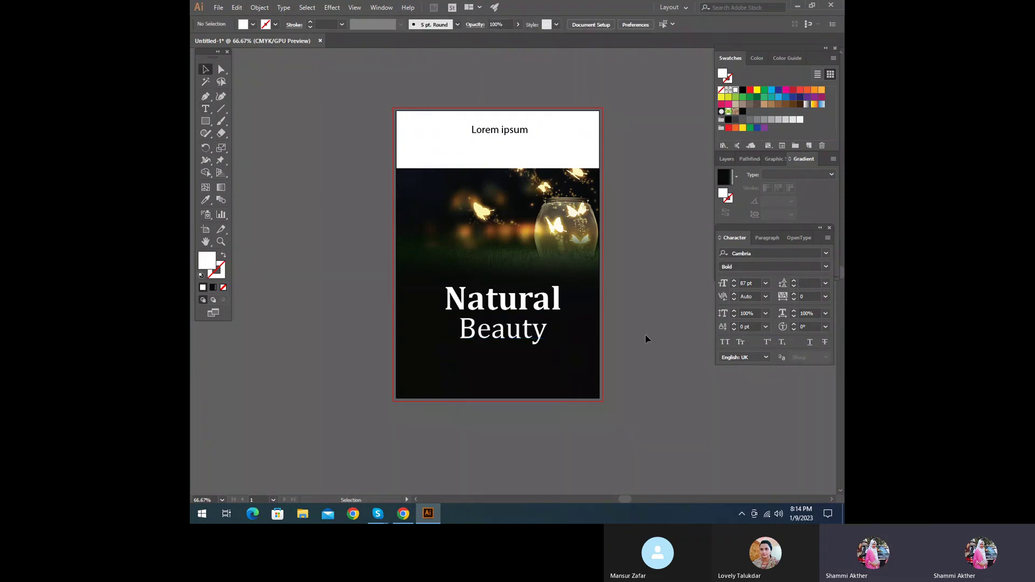
# - Loosen the line spacing of the word "Beauty" by setting its leading to 88 pt
pyautogui.doubleClick(515, 311)
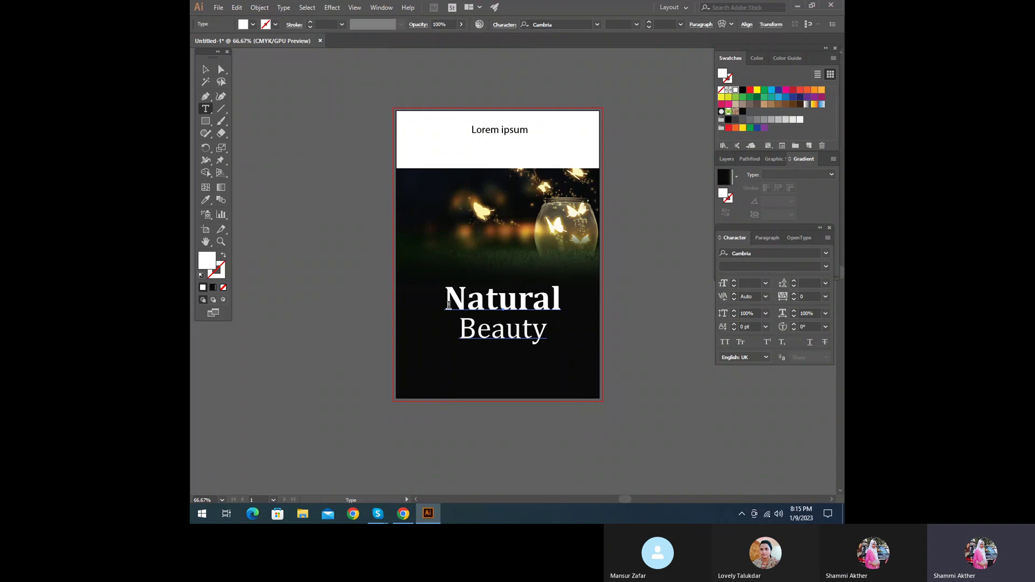
pyautogui.doubleClick(464, 327)
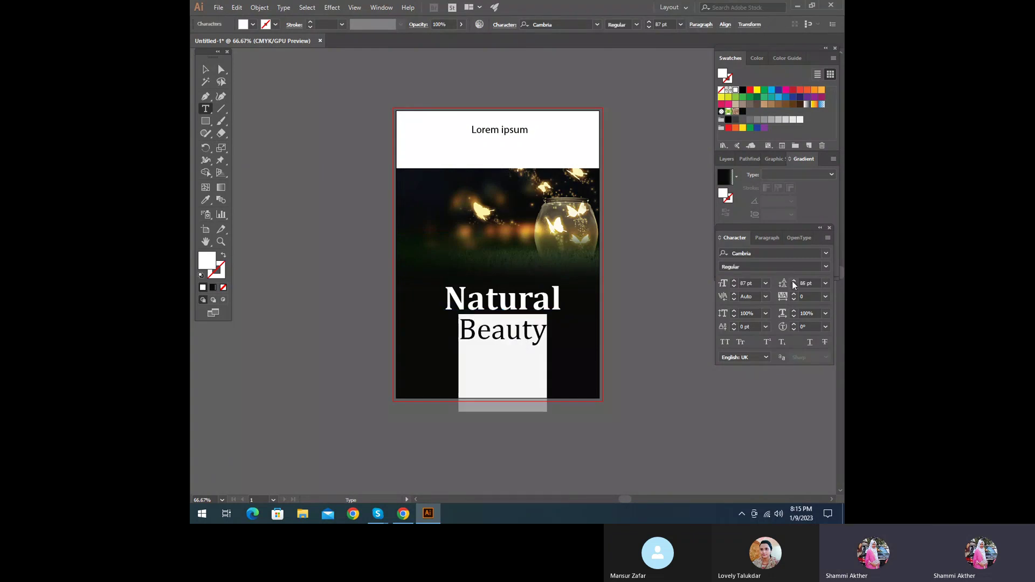
pyautogui.click(204, 69)
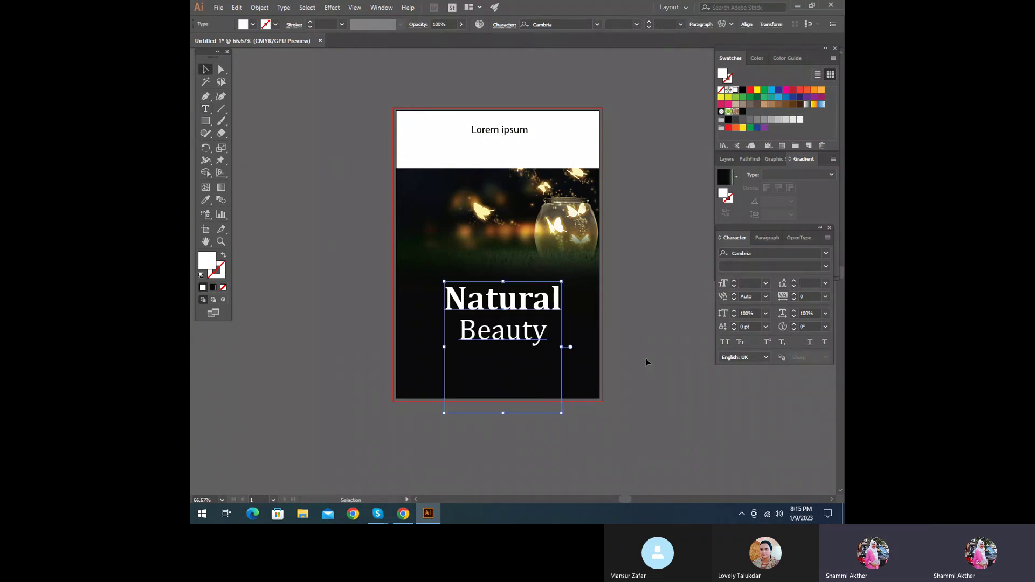
pyautogui.click(551, 478)
# - Nudge the "Natural Beauty" title down slightly on the dark area
pyautogui.click(505, 338)
pyautogui.hotkey('shift', 'Down')
pyautogui.hotkey('shift', 'Down')
pyautogui.hotkey('shift', 'Up')
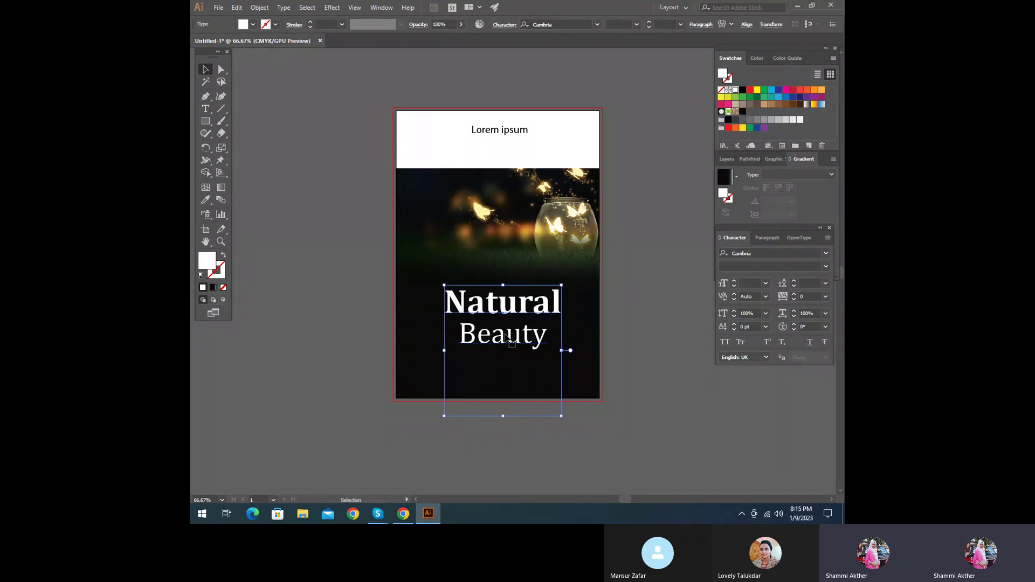
pyautogui.click(658, 340)
# - Duplicate the title directly below itself and replace the copy's text with the author's name
pyautogui.moveTo(499, 313); pyautogui.dragTo(580, 418)
pyautogui.click(205, 109)
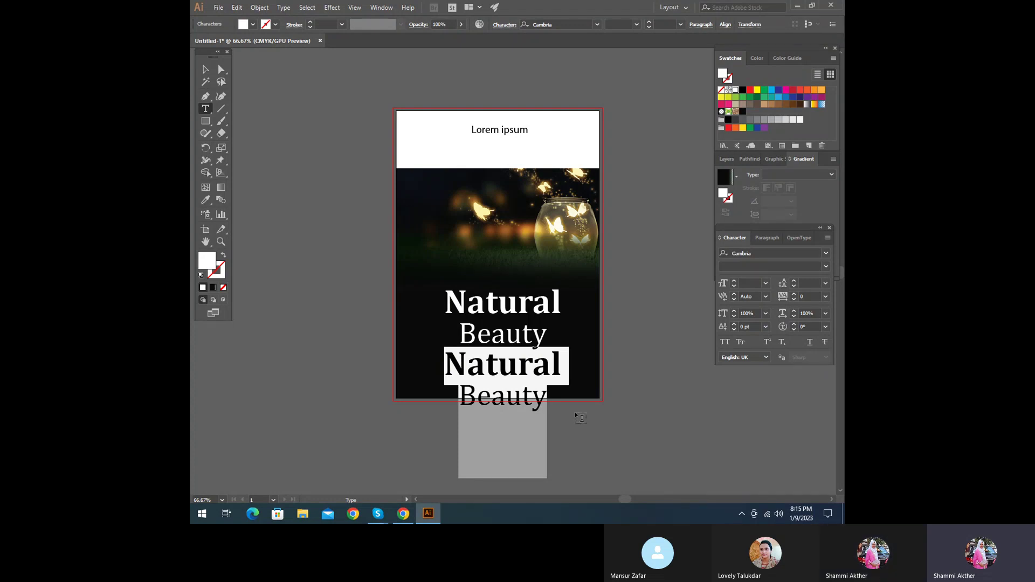
pyautogui.write('H')
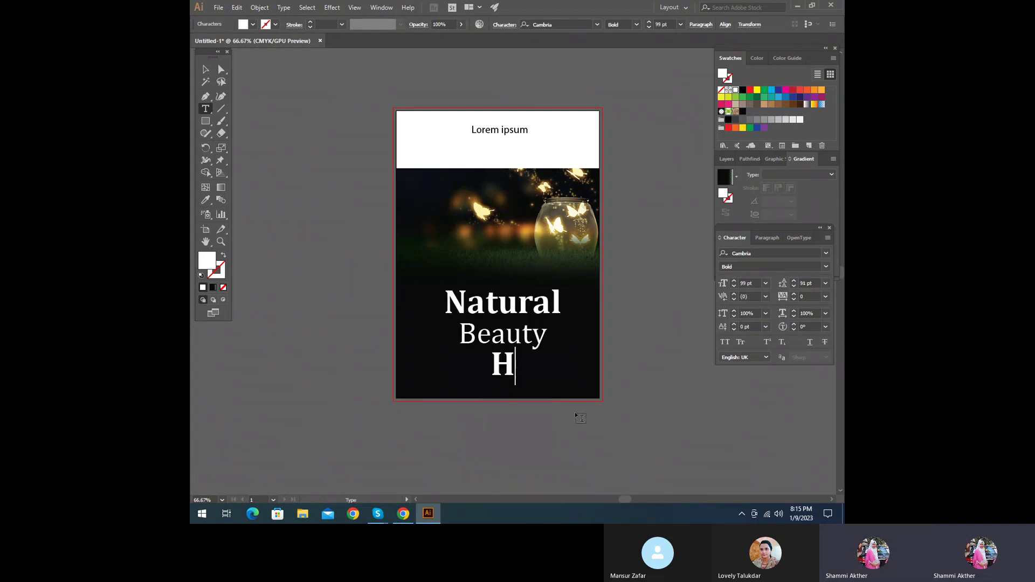
pyautogui.press('BackSpace')
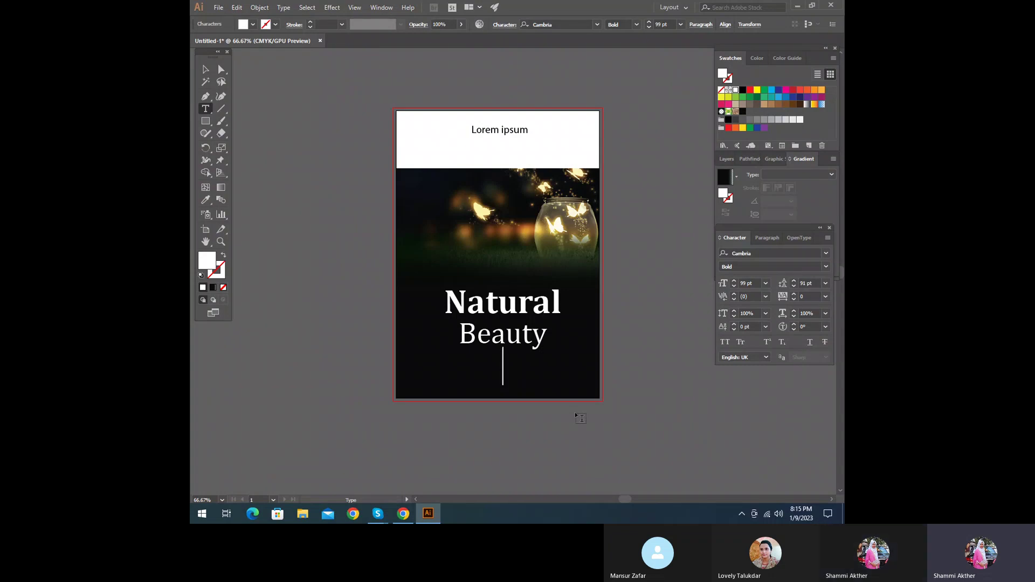
pyautogui.write('M.S ')
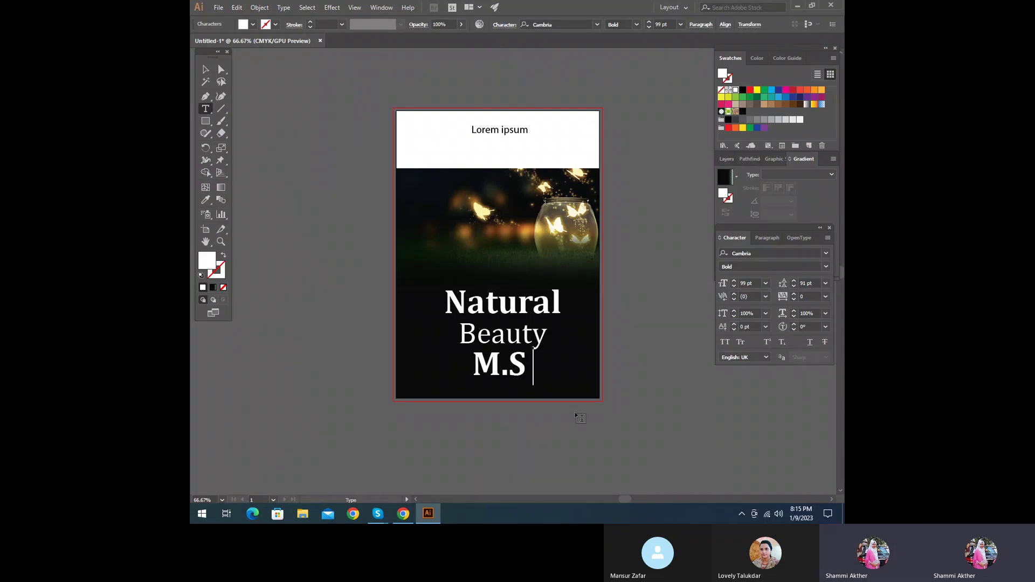
pyautogui.write('Sh')
pyautogui.press('BackSpace')
pyautogui.press('BackSpace')
pyautogui.press('BackSpace')
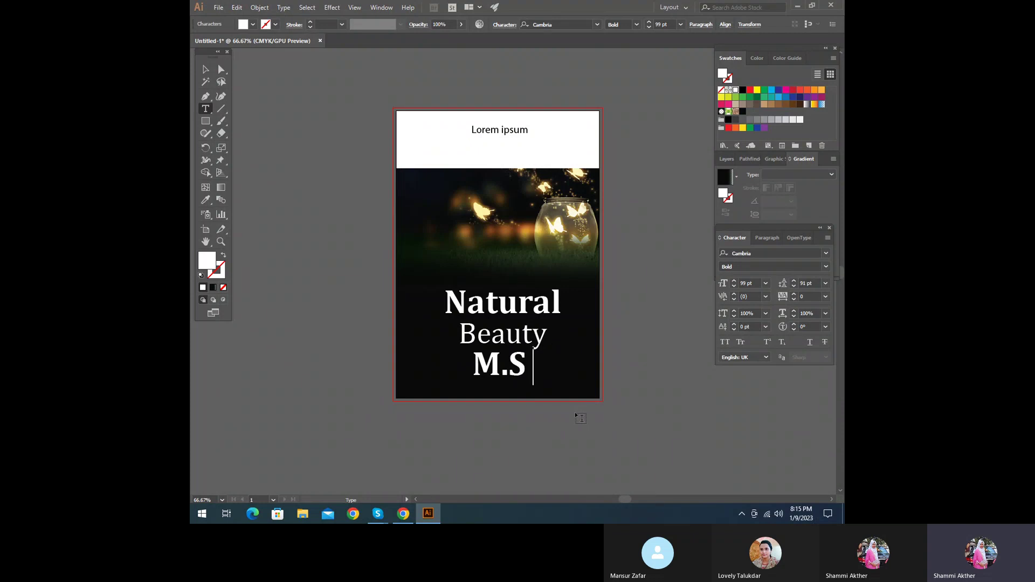
pyautogui.press('BackSpace')
pyautogui.press('BackSpace')
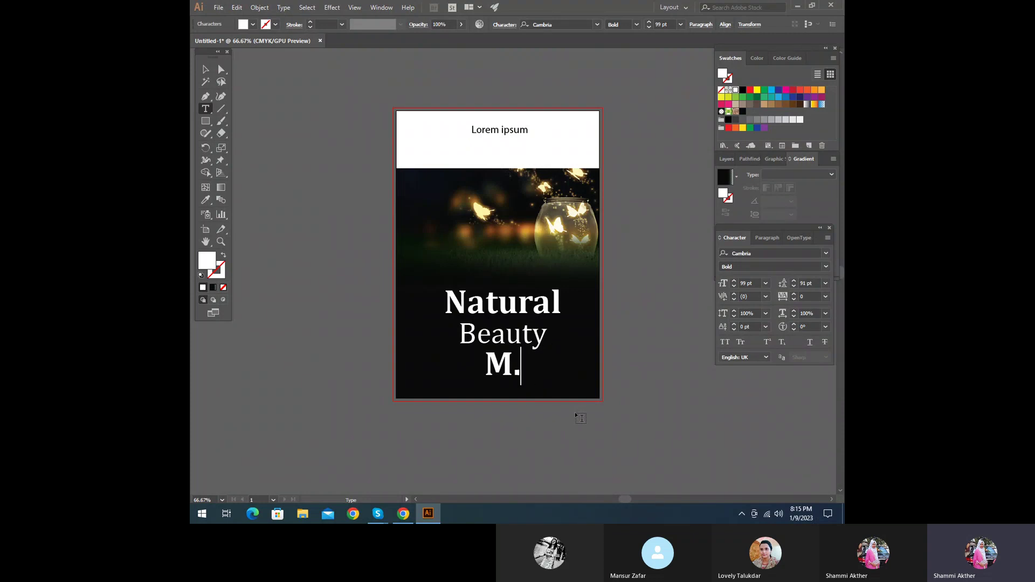
pyautogui.write('A A')
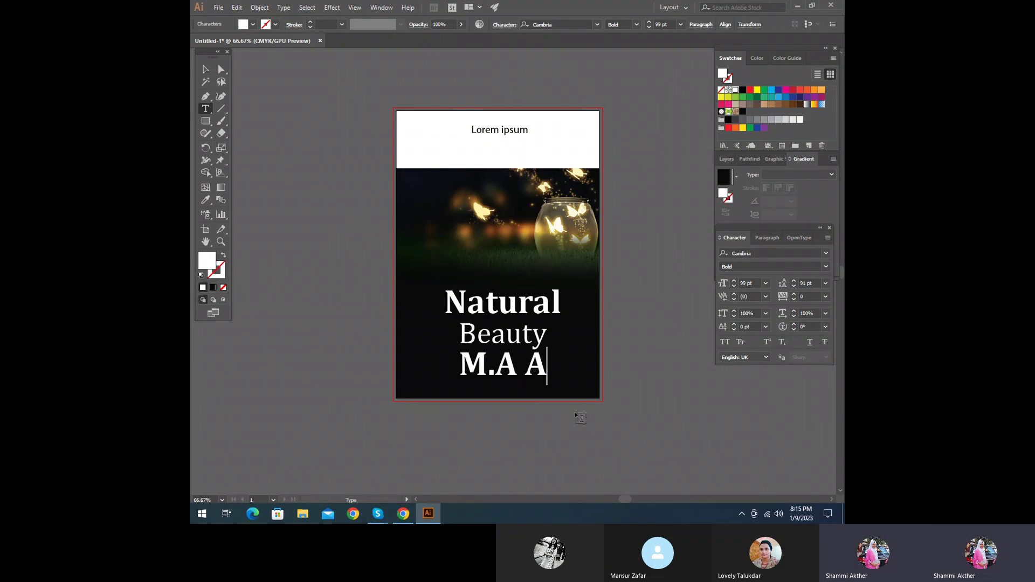
pyautogui.write('kther')
pyautogui.press('Escape')
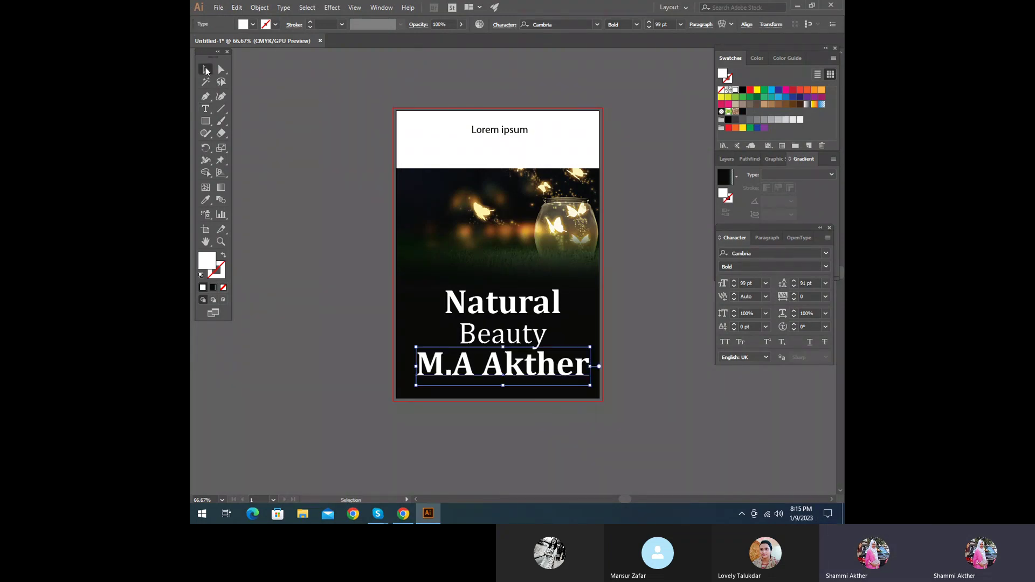
# - Set the author line to Regular, scale it from its centre to about 46 pt and place it closely below "Beauty"
pyautogui.click(829, 268)
pyautogui.click(740, 278)
pyautogui.moveTo(552, 419); pyautogui.dragTo(547, 433)
pyautogui.moveTo(515, 383); pyautogui.dragTo(510, 373)
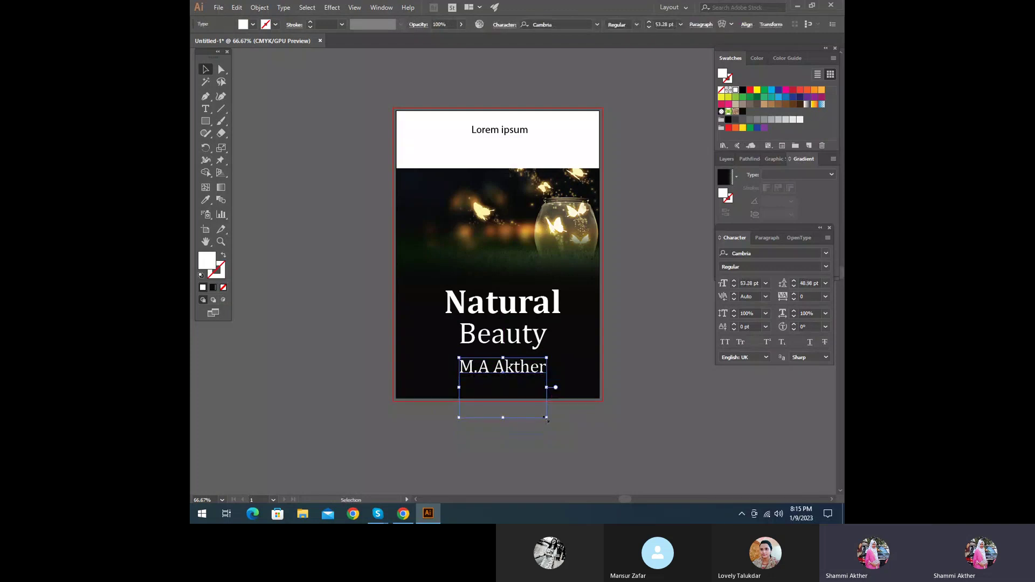
pyautogui.moveTo(546, 418)
pyautogui.mouseDown()
pyautogui.moveTo(562, 416)
pyautogui.moveTo(540, 409)
pyautogui.mouseUp()
pyautogui.click(559, 482)
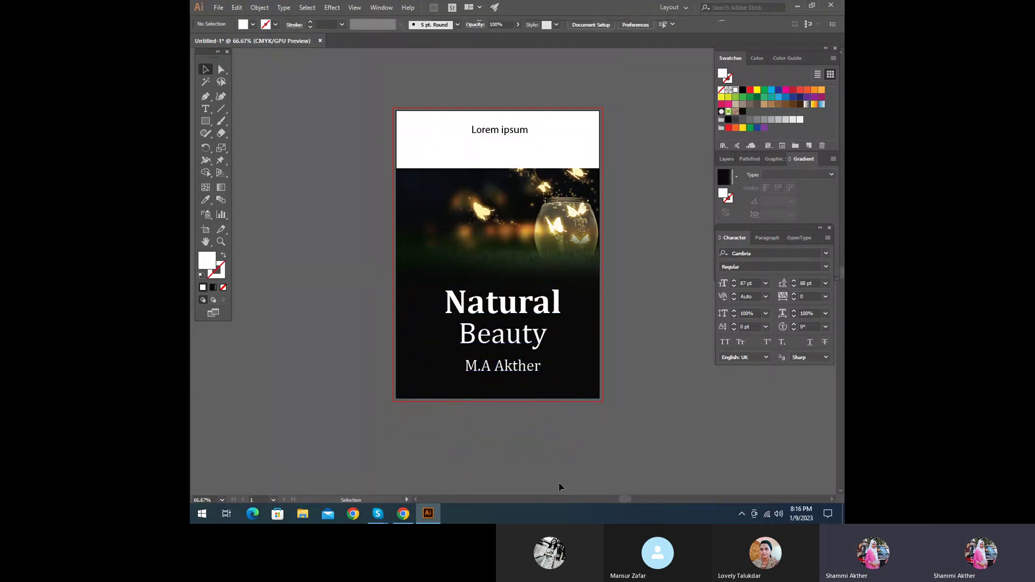
pyautogui.moveTo(487, 372); pyautogui.dragTo(487, 368)
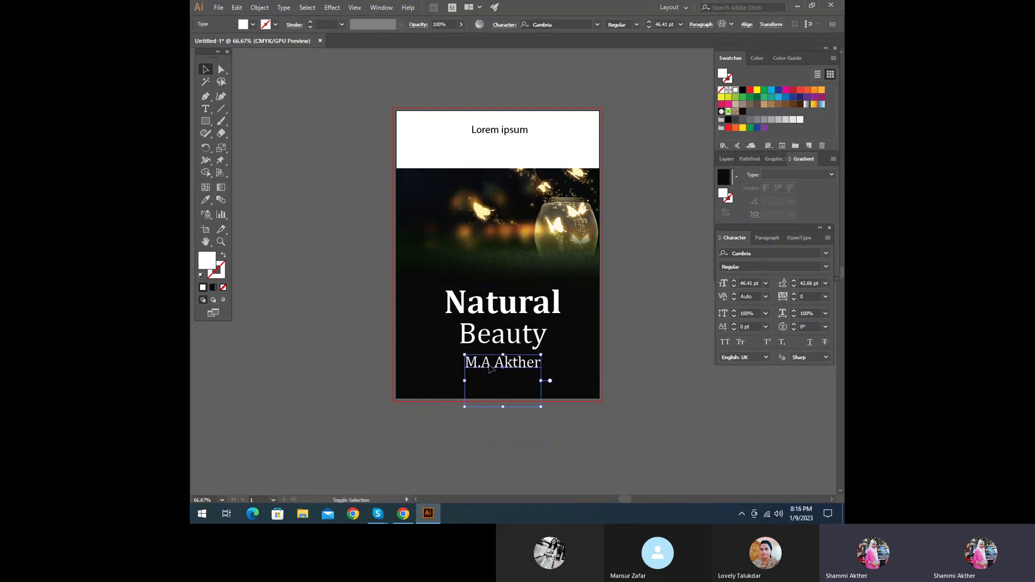
# - Try widening the author line's letter spacing by raising its tracking to 120
pyautogui.click(793, 294)
pyautogui.click(793, 293)
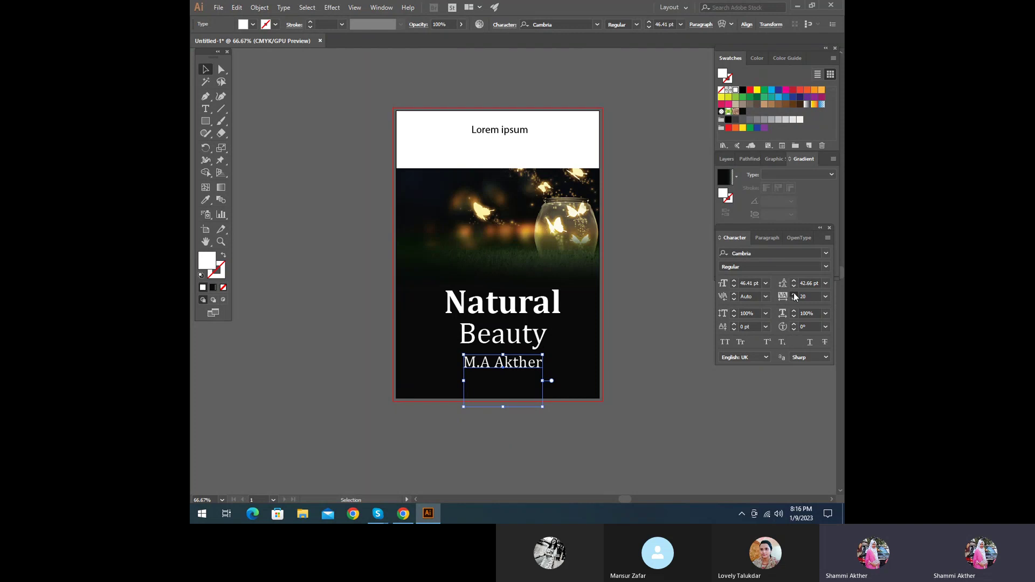
pyautogui.click(793, 294)
pyautogui.click(794, 294)
pyautogui.click(793, 294)
pyautogui.click(793, 293)
pyautogui.click(794, 294)
pyautogui.click(794, 294)
pyautogui.click(793, 294)
pyautogui.click(793, 294)
pyautogui.click(793, 293)
pyautogui.click(794, 294)
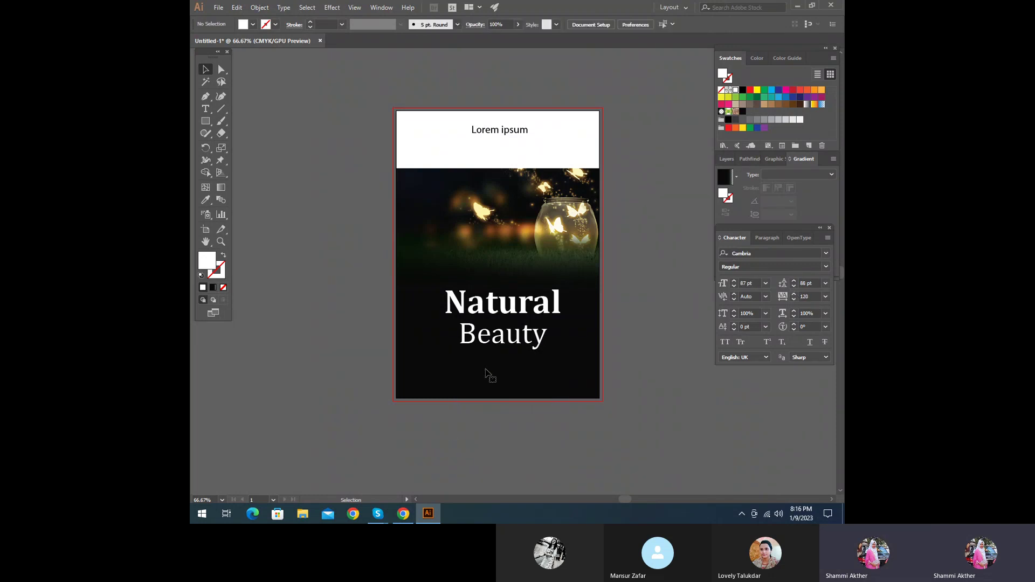
# - Reset the author line's tracking to 0
pyautogui.doubleClick(809, 296)
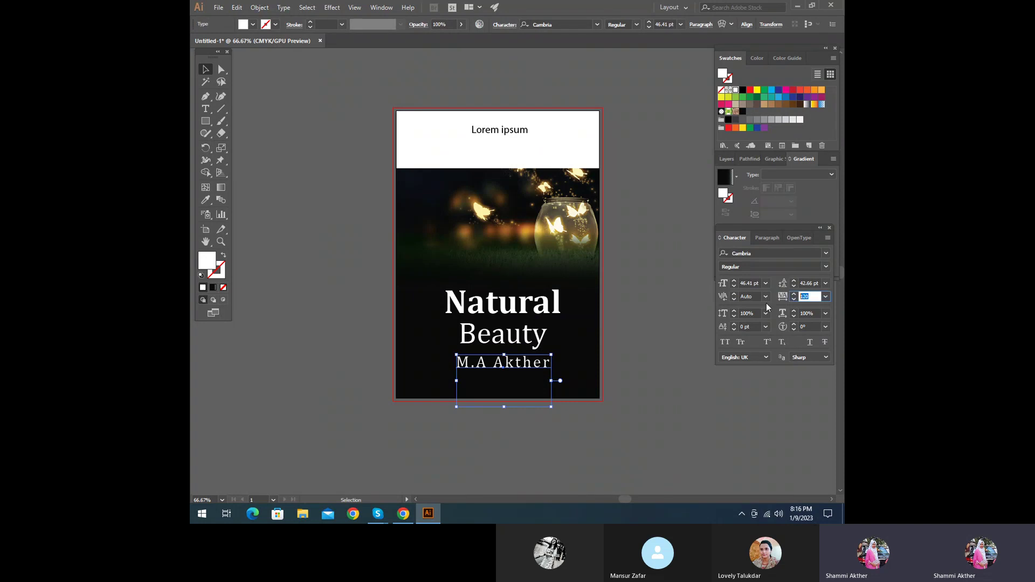
pyautogui.write('0')
pyautogui.press('Return')
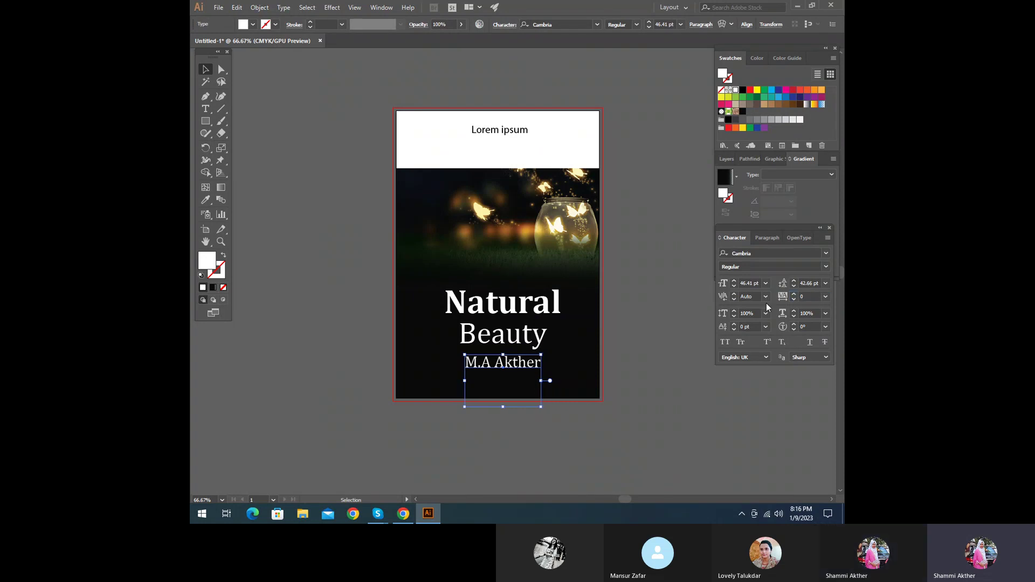
# - Replace the author's name below the title with the text "Beautiful Places"
pyautogui.click(206, 108)
pyautogui.moveTo(465, 363); pyautogui.dragTo(587, 363)
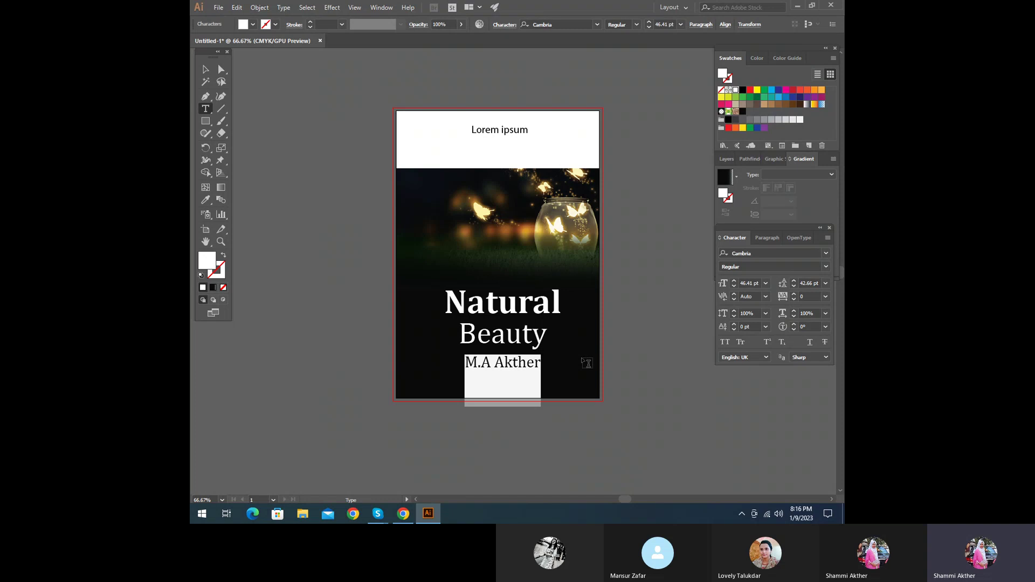
pyautogui.write('Beau')
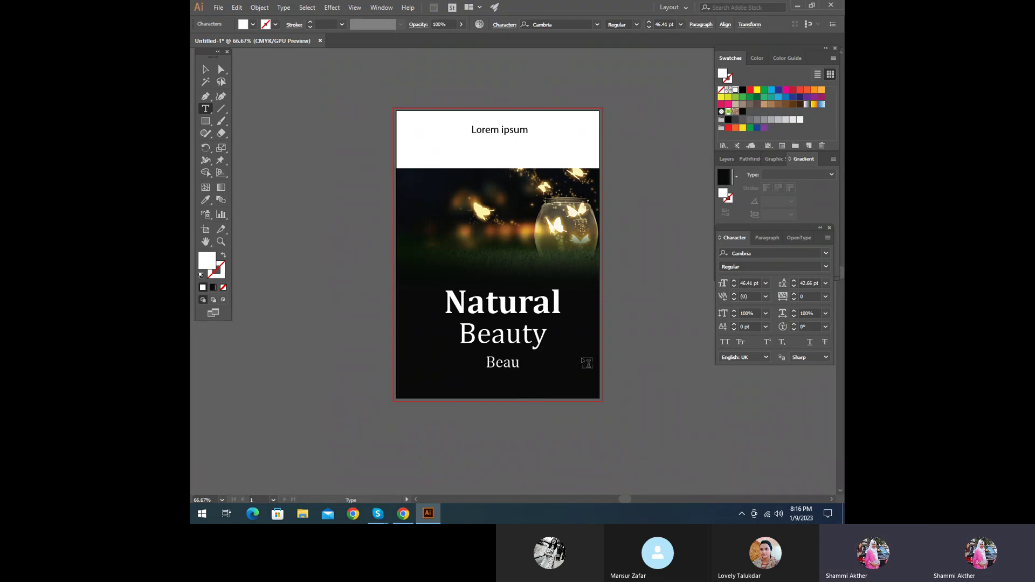
pyautogui.write('tiful Plan')
pyautogui.press('BackSpace')
pyautogui.write('ces')
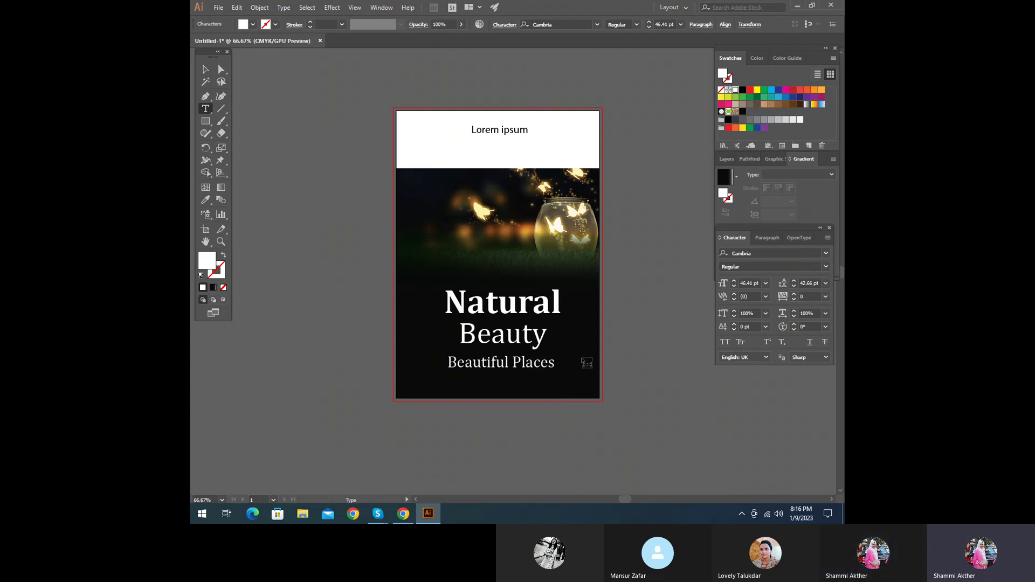
# - Rewrite the line below the title as "Theory of Beautiful Places"
pyautogui.write(' T')
pyautogui.press('BackSpace')
pyautogui.press('BackSpace')
pyautogui.press('BackSpace')
pyautogui.press('BackSpace')
pyautogui.press('BackSpace')
pyautogui.press('BackSpace')
pyautogui.press('BackSpace')
pyautogui.press('BackSpace')
pyautogui.press('BackSpace')
pyautogui.press('BackSpace')
pyautogui.press('BackSpace')
pyautogui.press('BackSpace')
pyautogui.press('BackSpace')
pyautogui.press('BackSpace')
pyautogui.press('BackSpace')
pyautogui.press('BackSpace')
pyautogui.press('BackSpace')
pyautogui.write('Theory of Beauti')
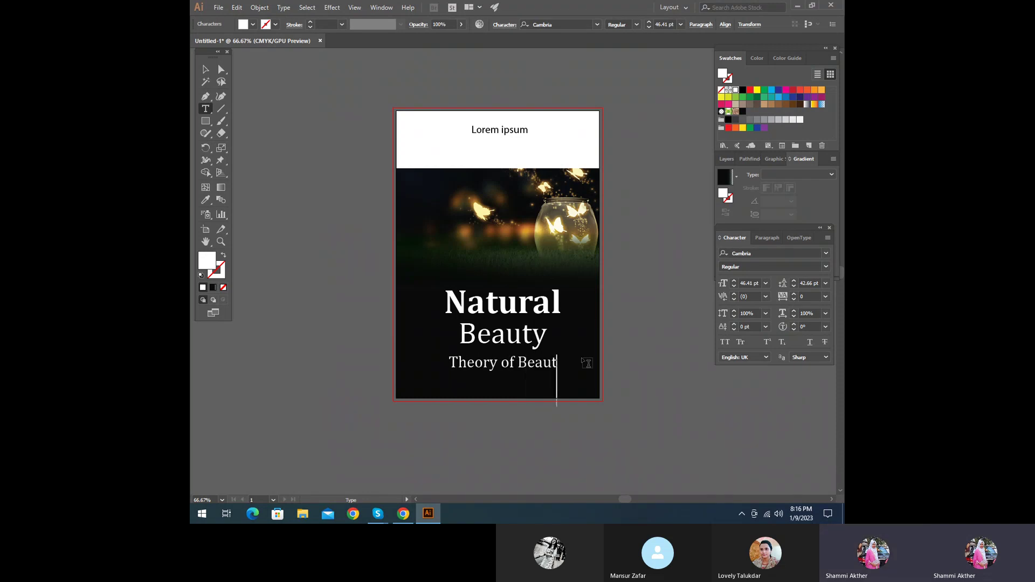
pyautogui.write('f')
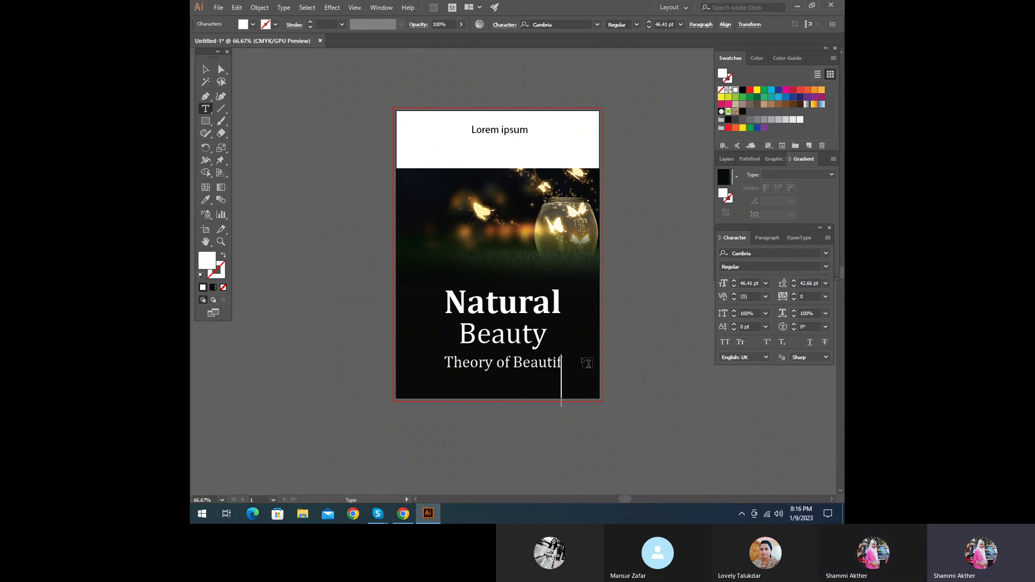
pyautogui.write('ul Places')
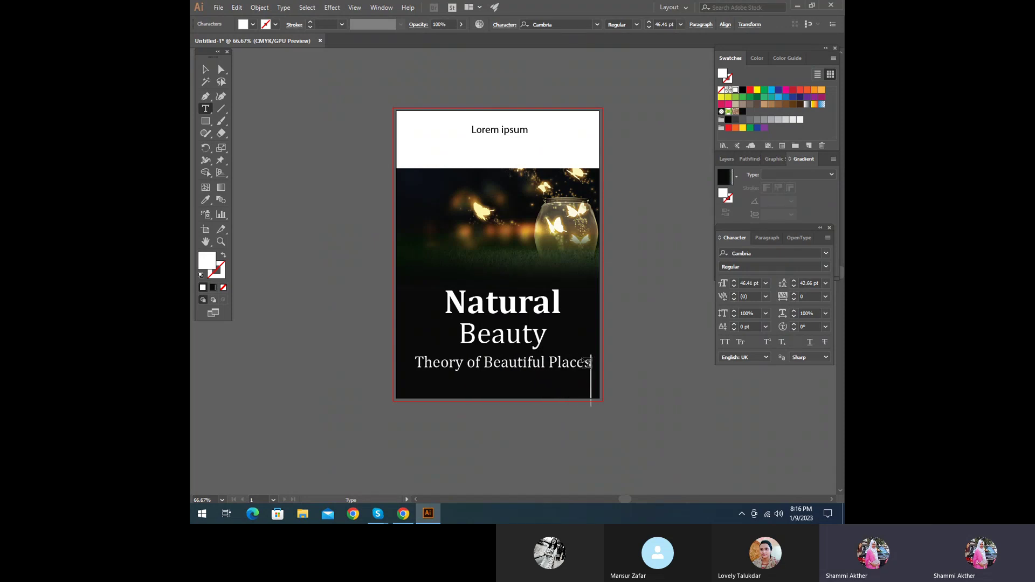
# - Scale the subtitle below the title down to about 37 pt and move it up closer to "Beauty"
pyautogui.click(205, 69)
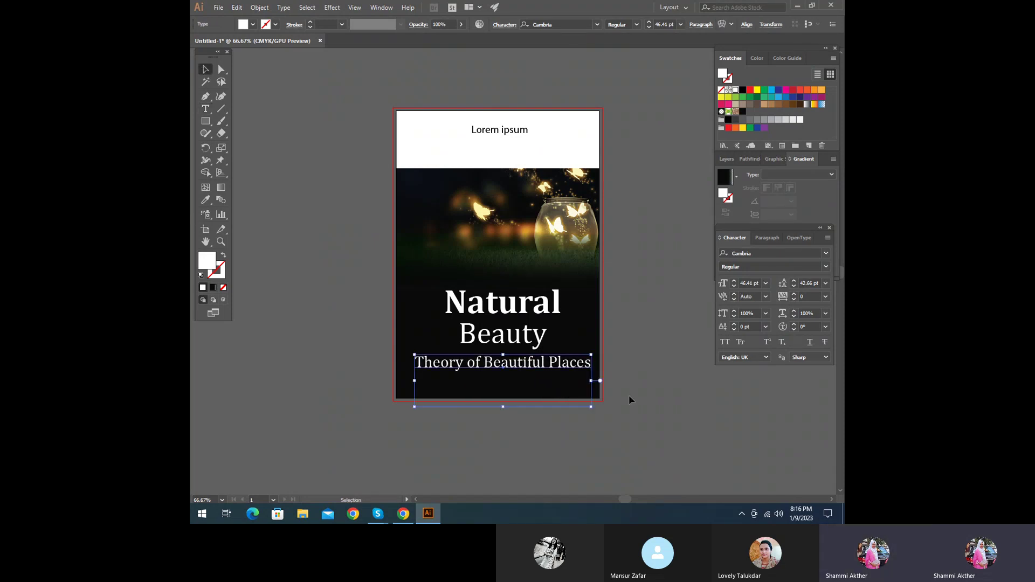
pyautogui.moveTo(591, 407)
pyautogui.mouseDown()
pyautogui.moveTo(614, 404)
pyautogui.moveTo(573, 403)
pyautogui.mouseUp()
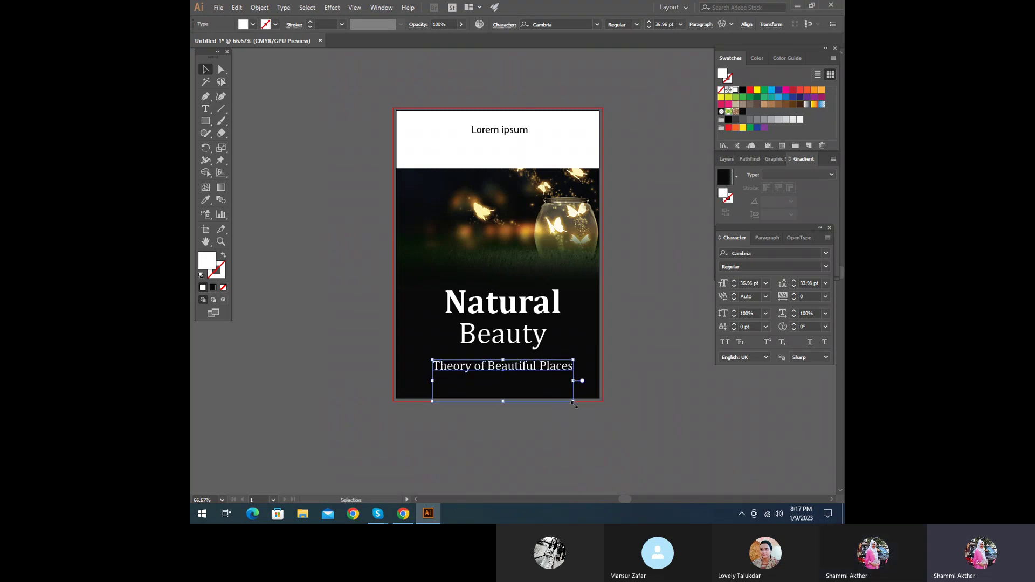
pyautogui.click(558, 476)
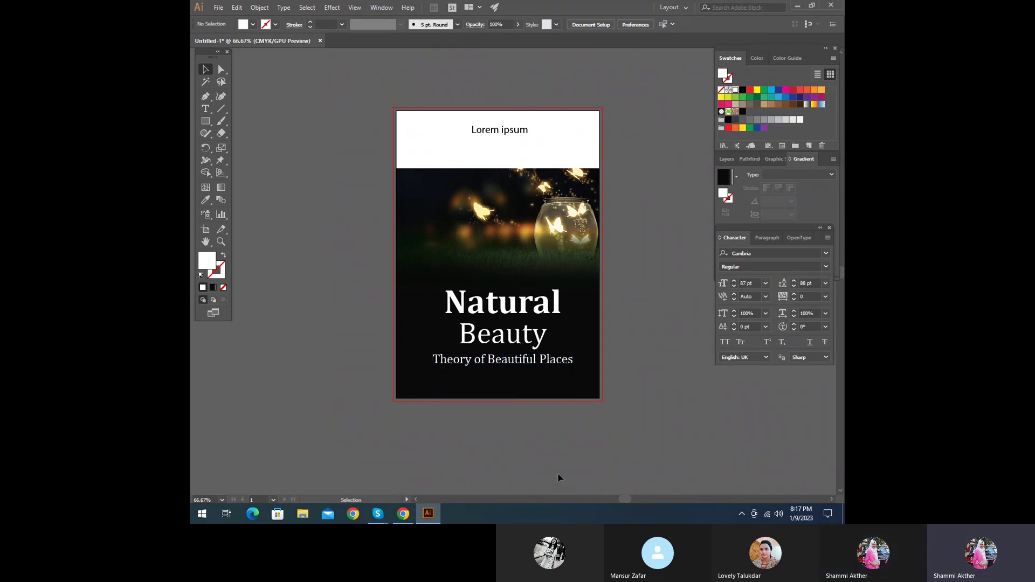
# - Center the title and subtitle together horizontally on the artboard and nudge them up slightly
pyautogui.click(496, 359)
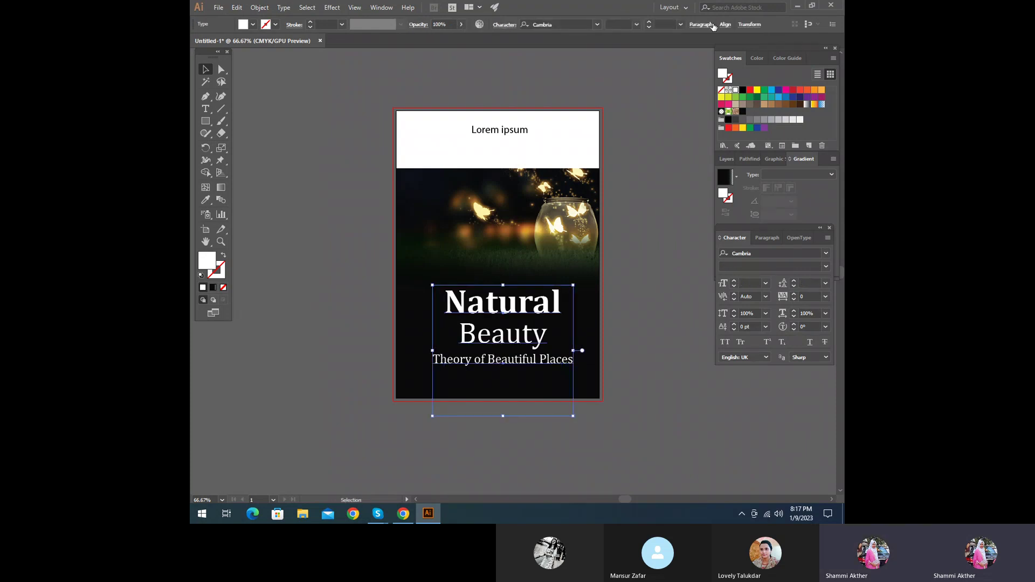
pyautogui.click(725, 25)
pyautogui.click(639, 53)
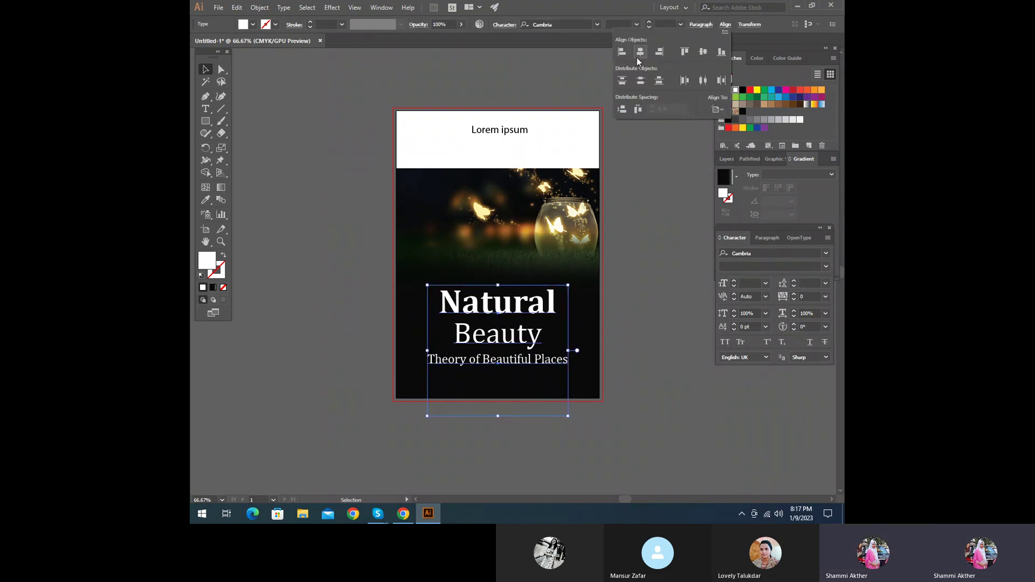
pyautogui.hotkey('ctrl', 'z')
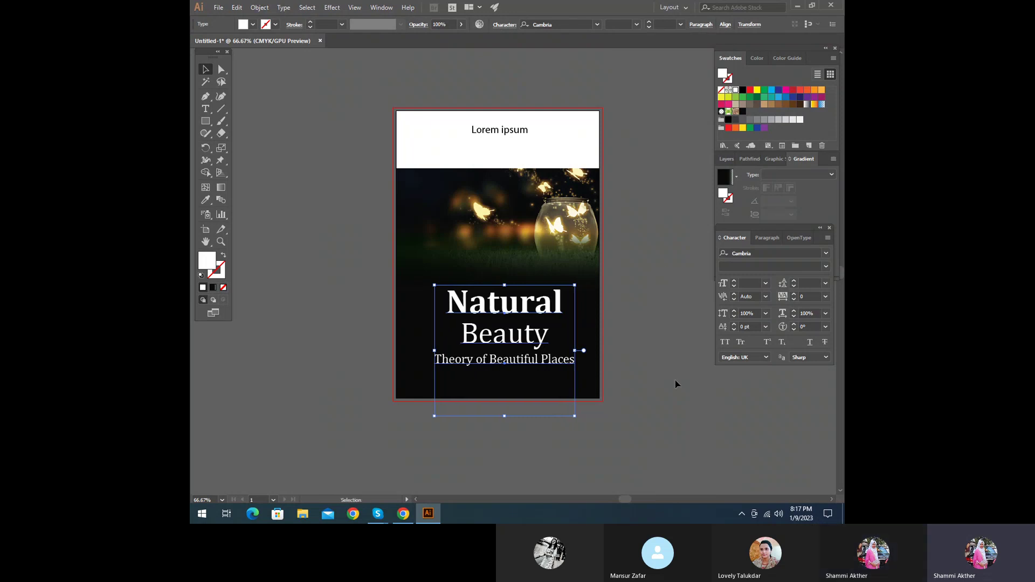
pyautogui.hotkey('ctrl', 'shift', 'z')
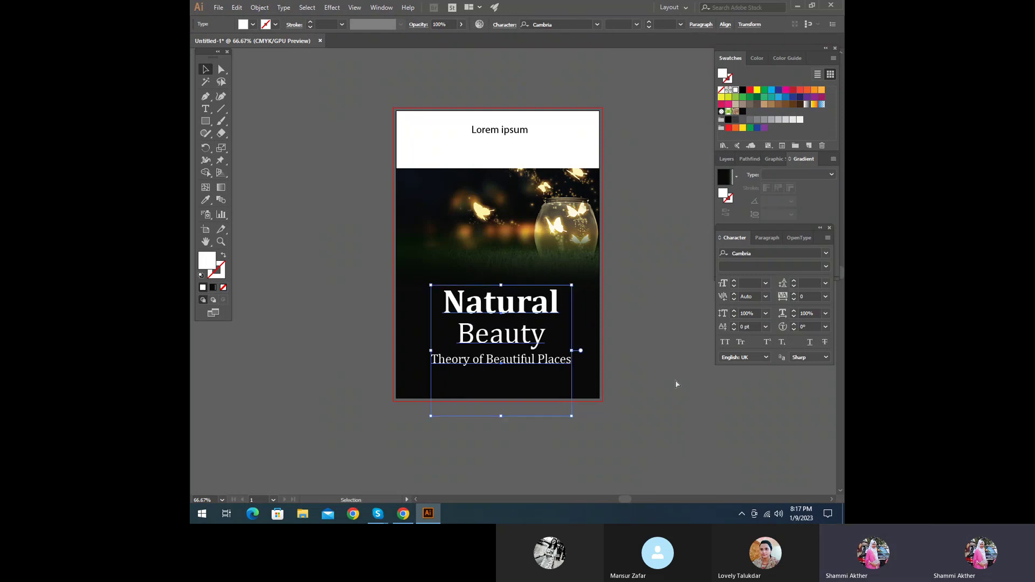
pyautogui.hotkey('ctrl', 'shift', 'z')
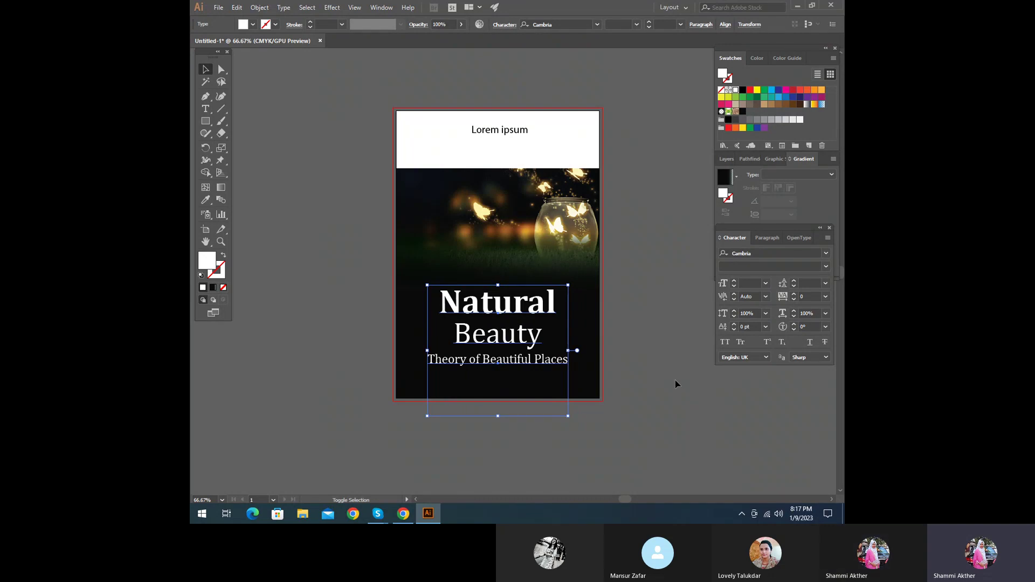
pyautogui.hotkey('ctrl', 'shift', 'z')
pyautogui.click(676, 380)
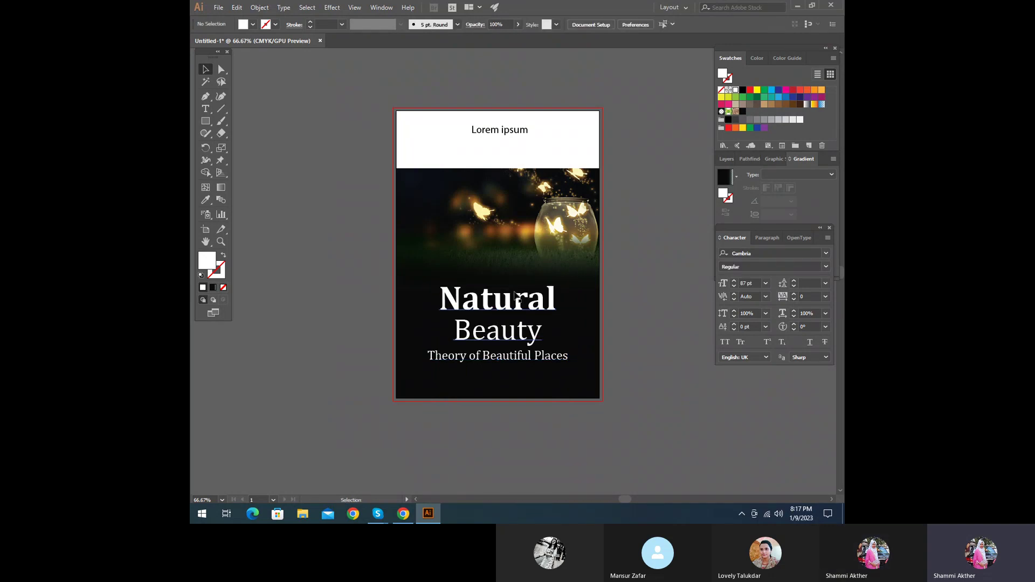
# - Shrink the "Theory of Beautiful Places" subtitle slightly and adjust its vertical gap below the title
pyautogui.click(501, 371)
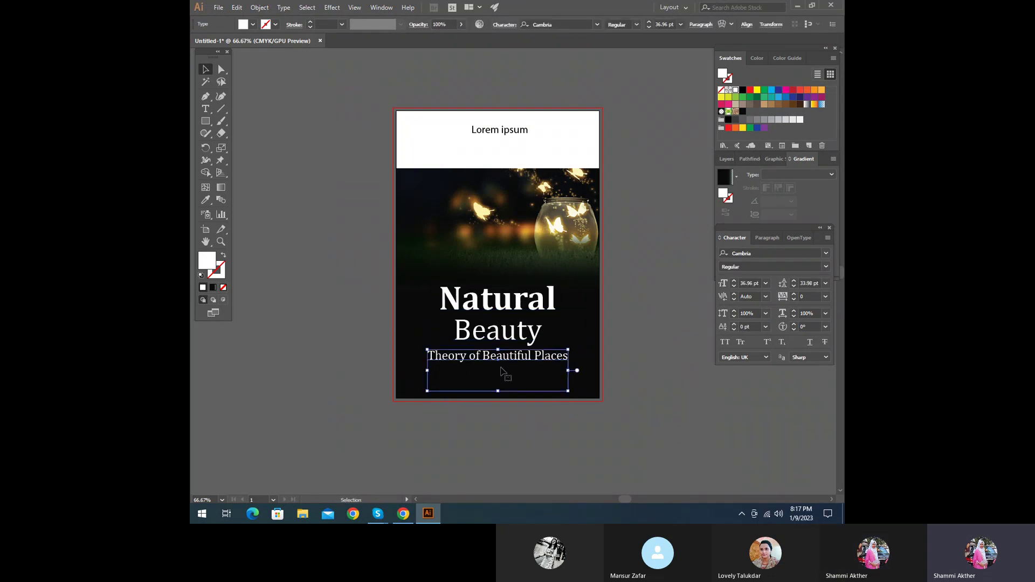
pyautogui.press('Down')
pyautogui.press('Down')
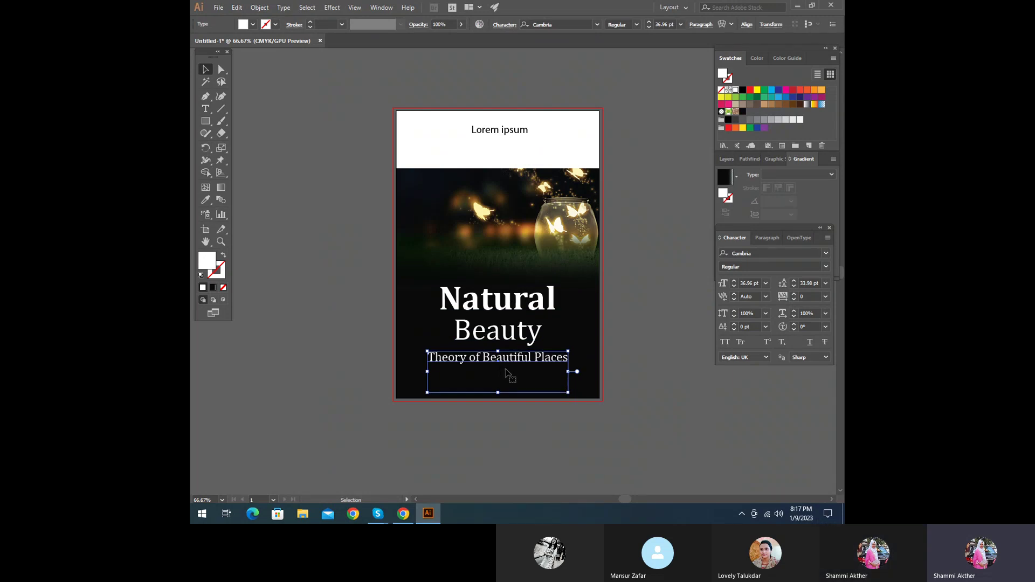
pyautogui.moveTo(559, 391); pyautogui.dragTo(562, 392)
pyautogui.press('Up')
pyautogui.press('Up')
pyautogui.press('Up')
pyautogui.press('Up')
pyautogui.click(683, 392)
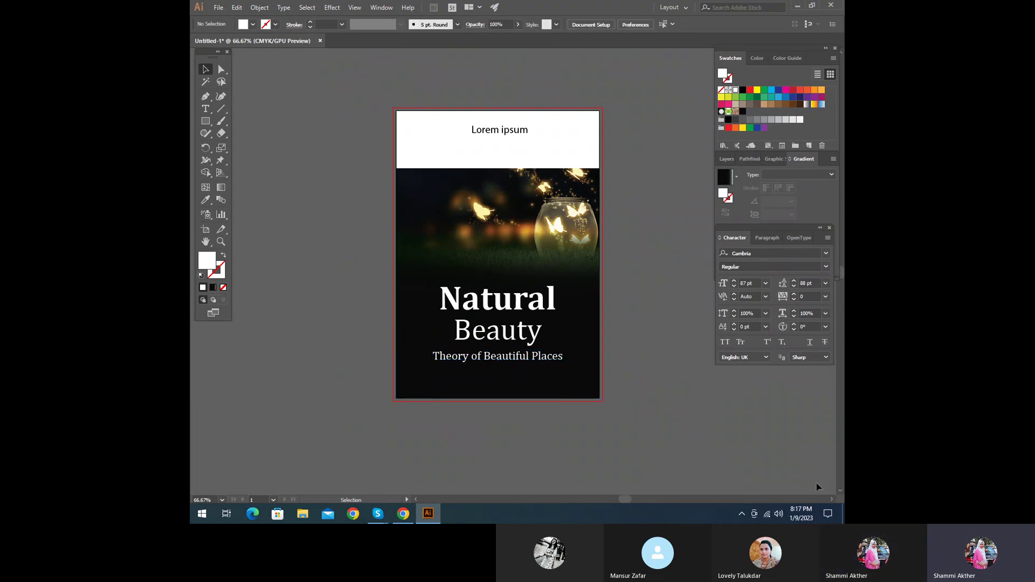
# - Replace the "Lorem ipsum" placeholder in the white header area with "Written By"
pyautogui.click(514, 132)
pyautogui.click(205, 109)
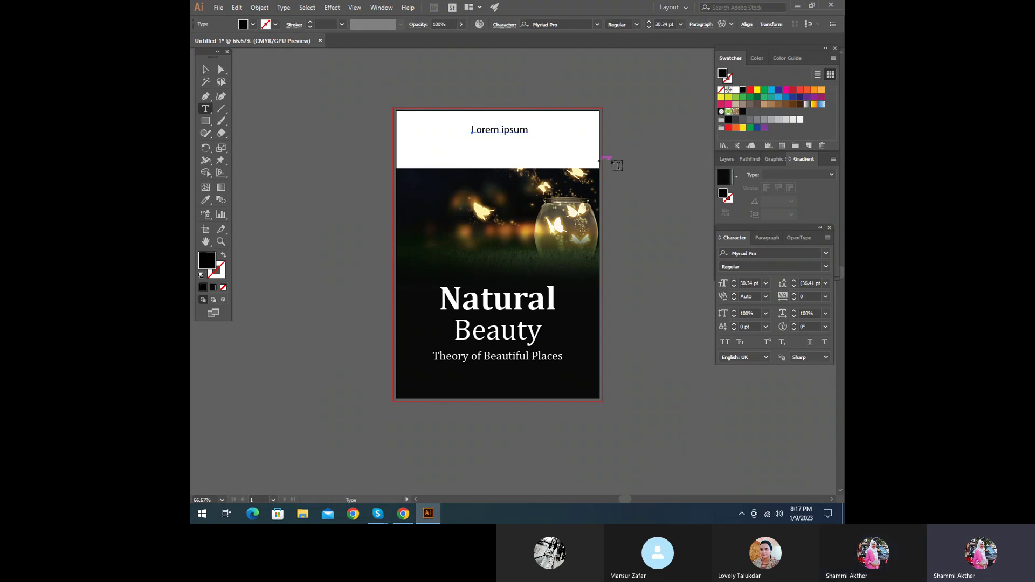
pyautogui.click(481, 130)
pyautogui.moveTo(473, 131); pyautogui.dragTo(491, 130)
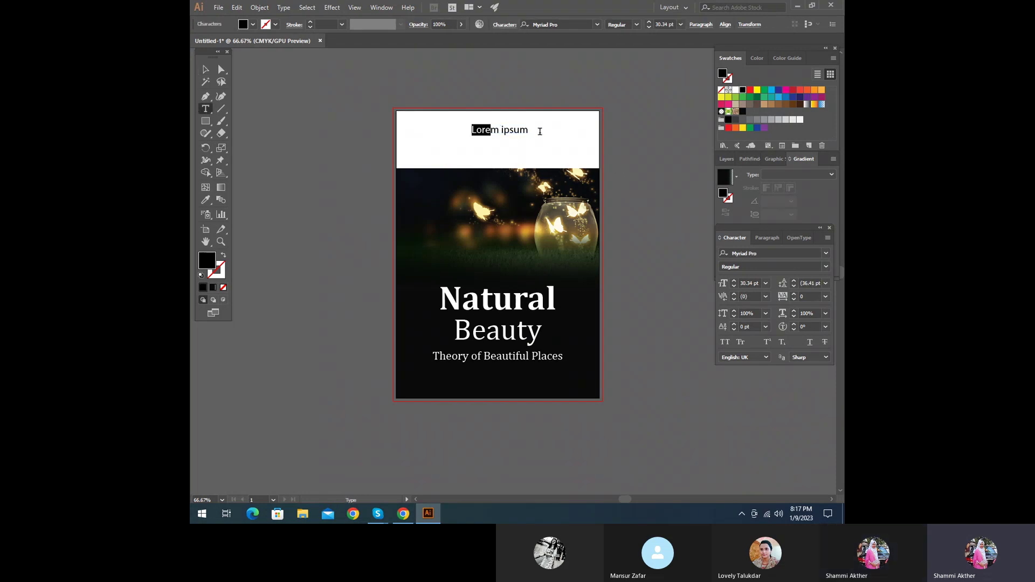
pyautogui.hotkey('ctrl', 'a')
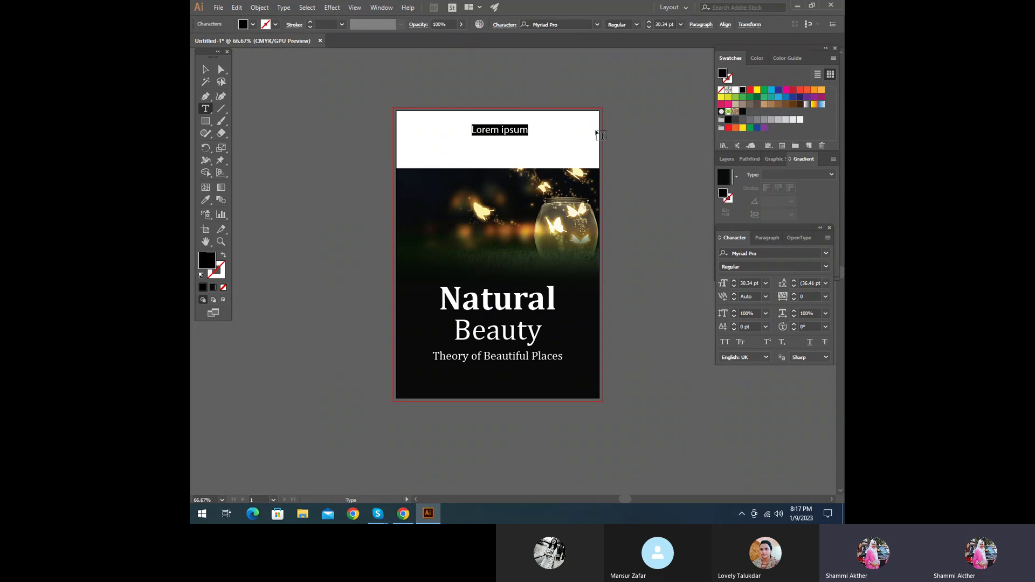
pyautogui.write('Wr')
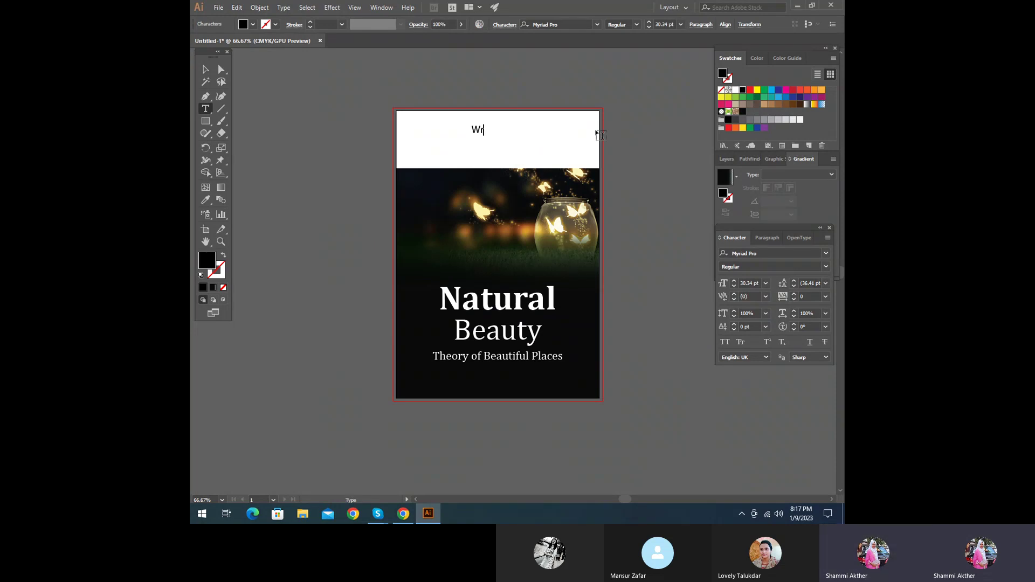
pyautogui.write('itten by')
pyautogui.press('BackSpace')
pyautogui.press('BackSpace')
pyautogui.write('By')
pyautogui.press('Escape')
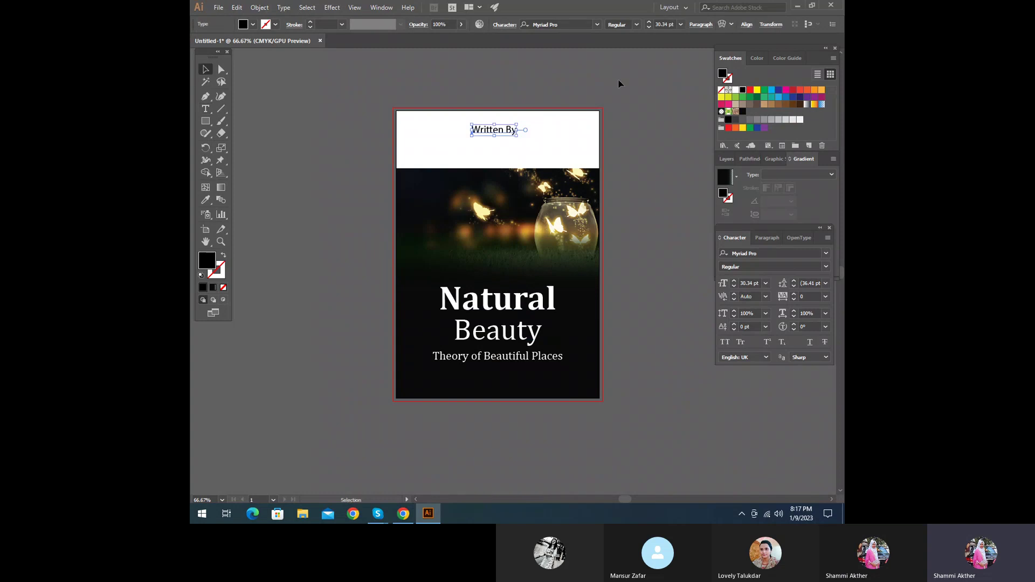
# - Center the "Written By" text horizontally on the artboard and enlarge it to about 39 pt
pyautogui.click(746, 24)
pyautogui.click(662, 56)
pyautogui.moveTo(522, 136)
pyautogui.mouseDown()
pyautogui.moveTo(536, 127)
pyautogui.moveTo(526, 138)
pyautogui.mouseUp()
pyautogui.click(658, 201)
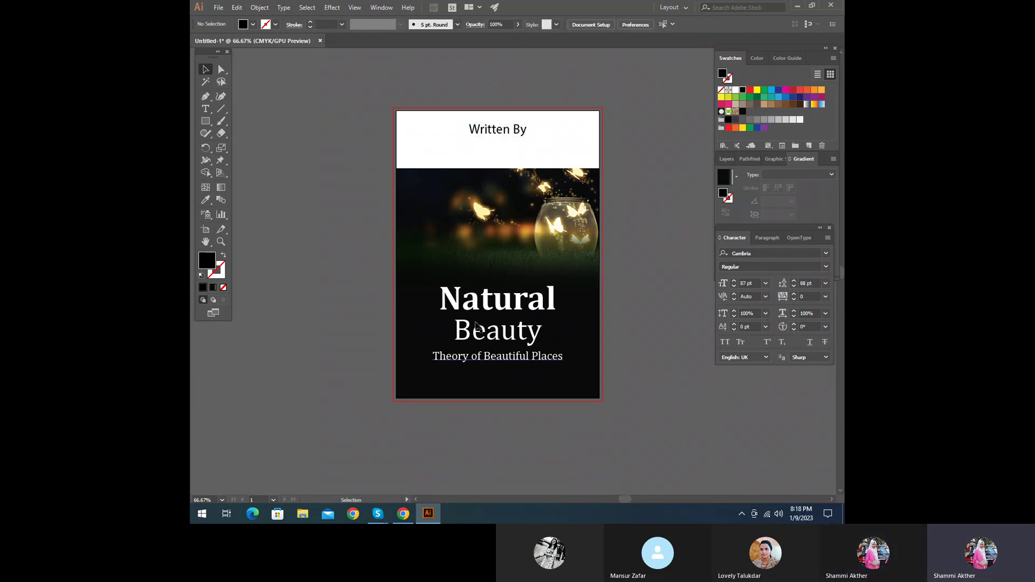
# - Duplicate the "Written By" line directly below itself and replace the copy's text with the author's full name
pyautogui.click(506, 131)
pyautogui.moveTo(506, 132); pyautogui.dragTo(505, 147)
pyautogui.click(205, 108)
pyautogui.click(469, 145)
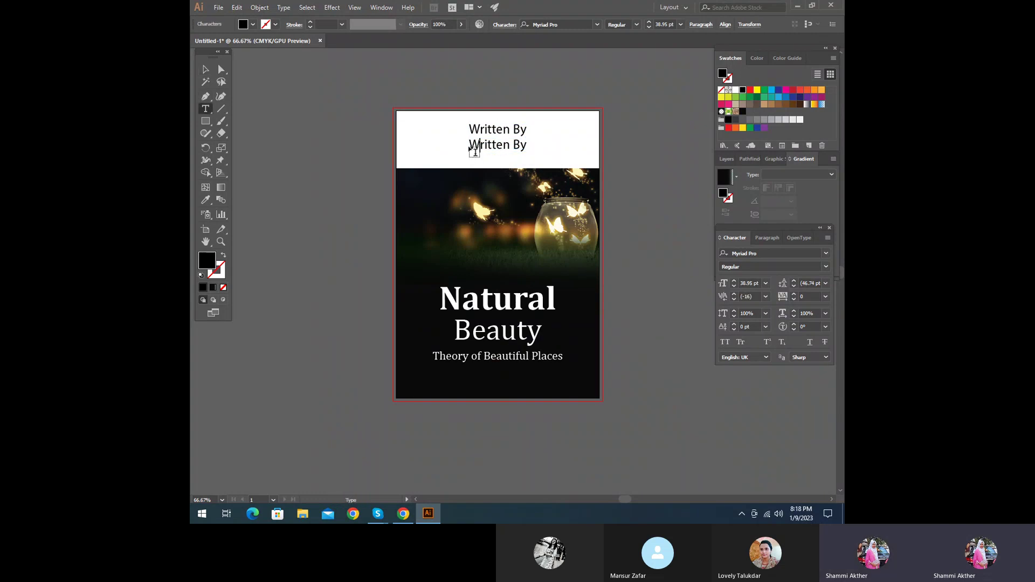
pyautogui.moveTo(471, 144); pyautogui.dragTo(584, 143)
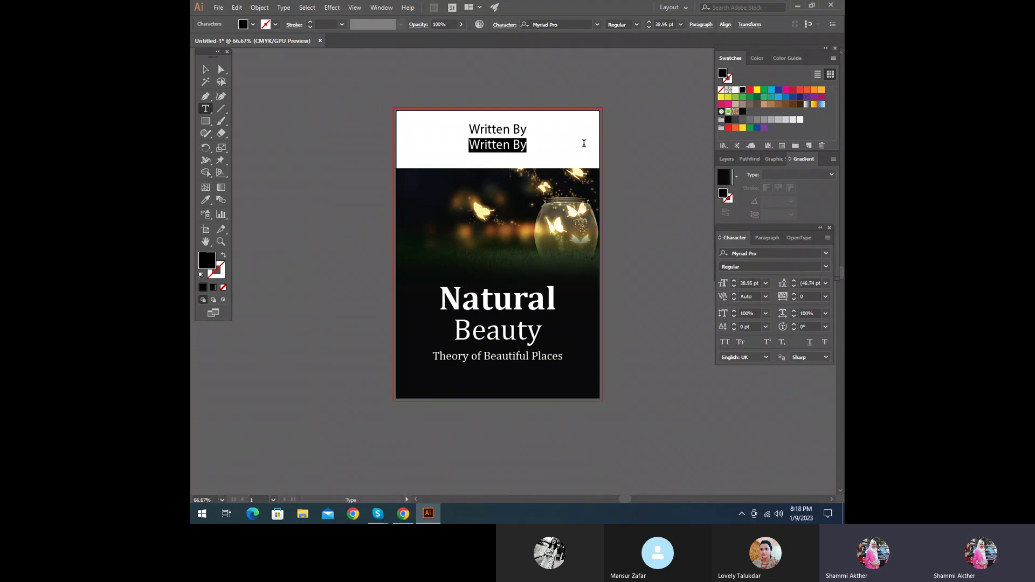
pyautogui.write('H')
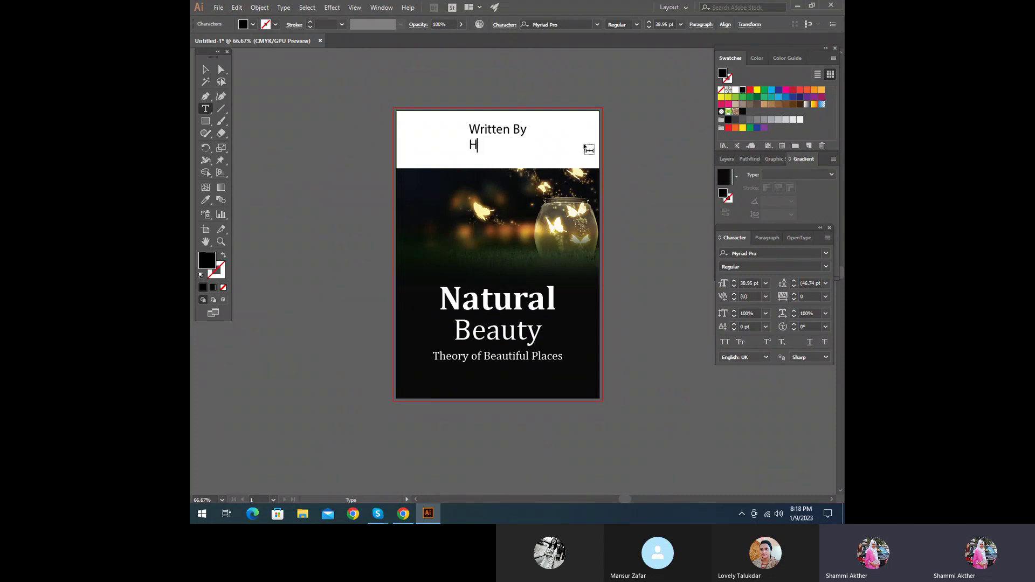
pyautogui.write('ymau')
pyautogui.press('BackSpace')
pyautogui.press('BackSpace')
pyautogui.press('BackSpace')
pyautogui.press('BackSpace')
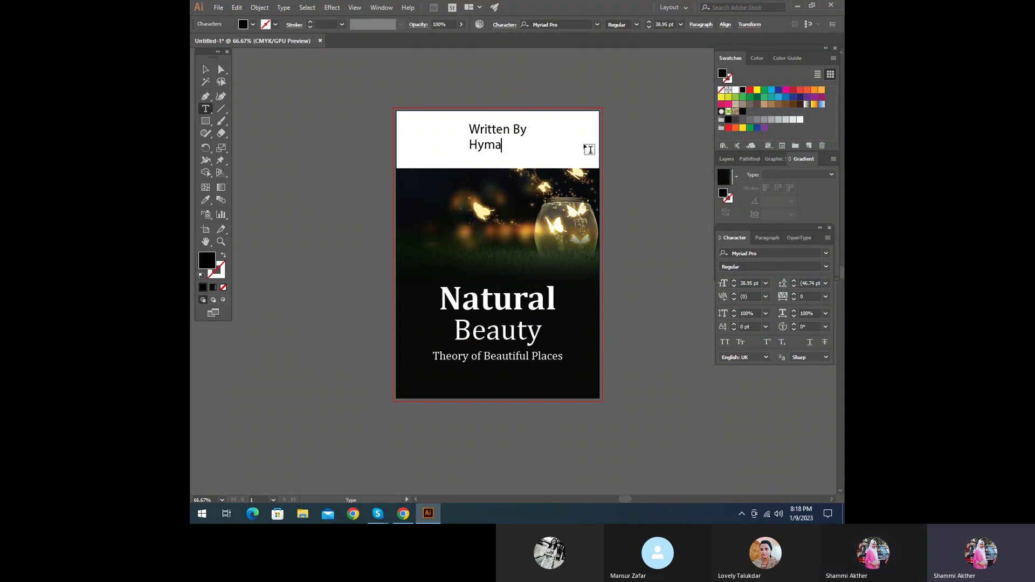
pyautogui.write('umayun Ahmed')
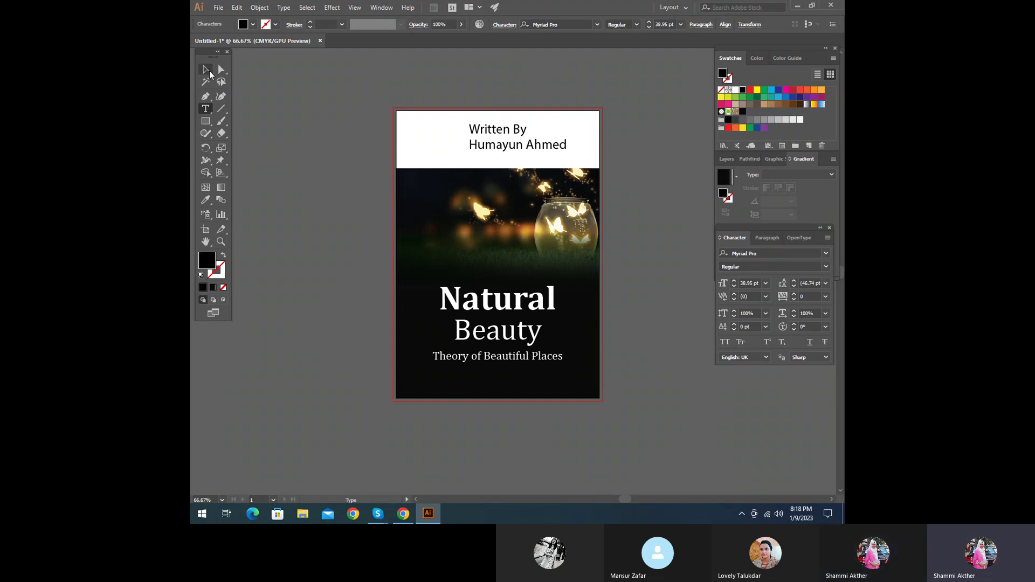
# - Center the author's name horizontally on the artboard and enlarge it to about 51 pt
pyautogui.click(209, 75)
pyautogui.click(746, 25)
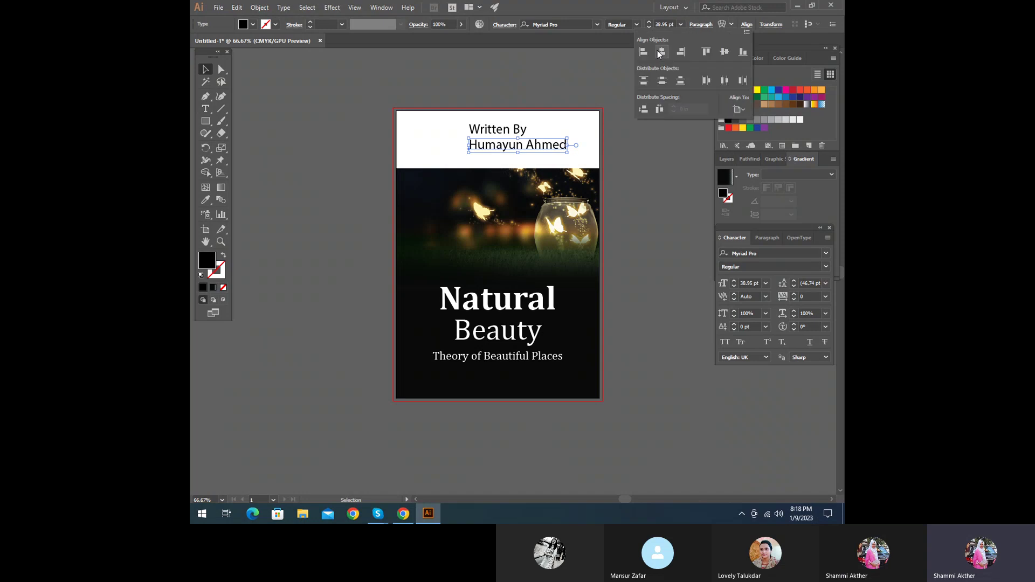
pyautogui.click(662, 52)
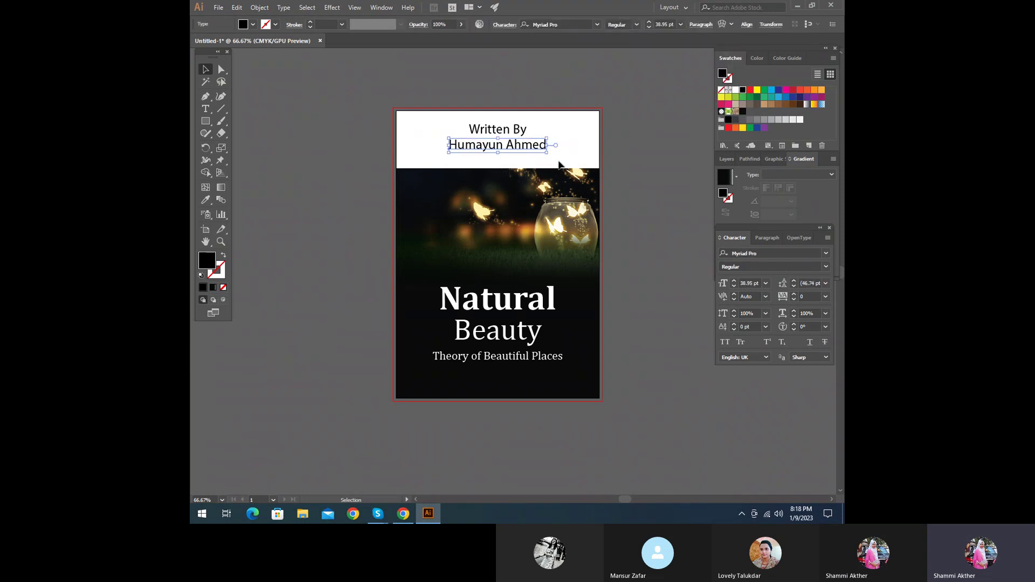
pyautogui.moveTo(546, 153); pyautogui.dragTo(562, 161)
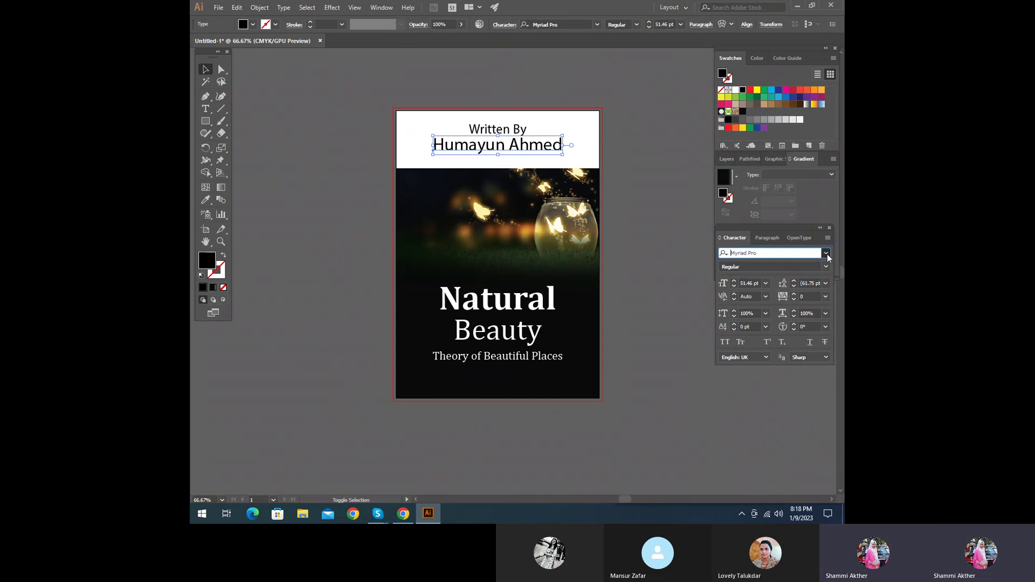
# - Change the font of both the author's name and the "Written By" line to Cambria
pyautogui.click(825, 252)
pyautogui.click(692, 285)
pyautogui.click(514, 132)
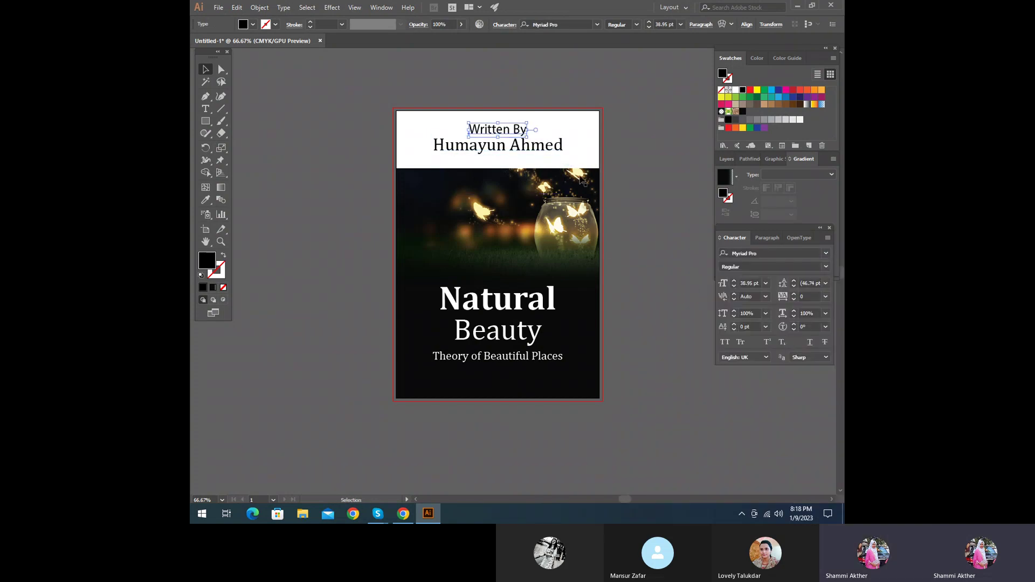
pyautogui.click(825, 253)
# - Move the author's name down slightly and set its font style to Bold
pyautogui.click(532, 147)
pyautogui.click(526, 146)
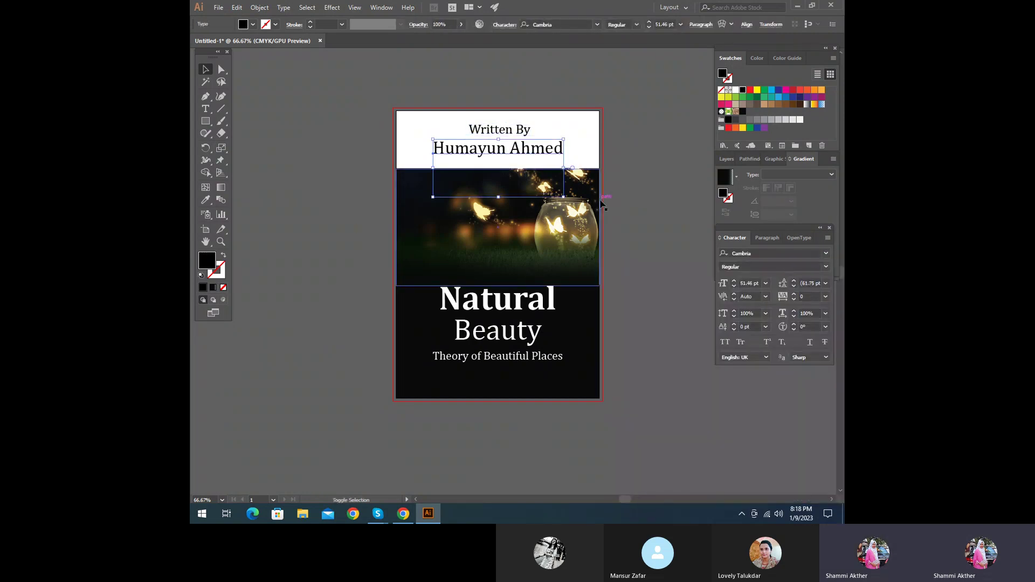
pyautogui.click(827, 266)
pyautogui.click(761, 300)
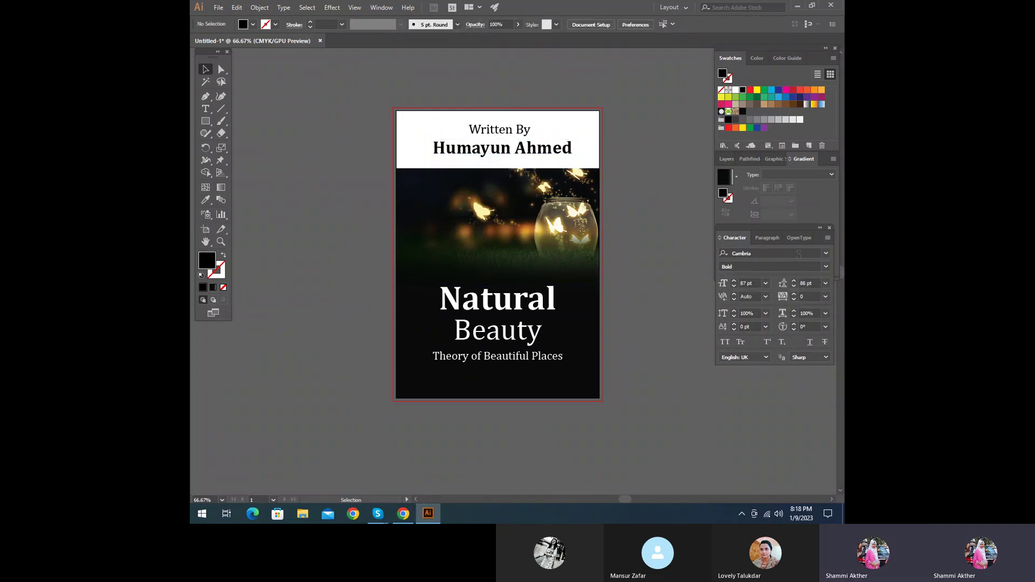
# - Nudge the "Written By" line down slightly, closer to the author's name
pyautogui.click(483, 153)
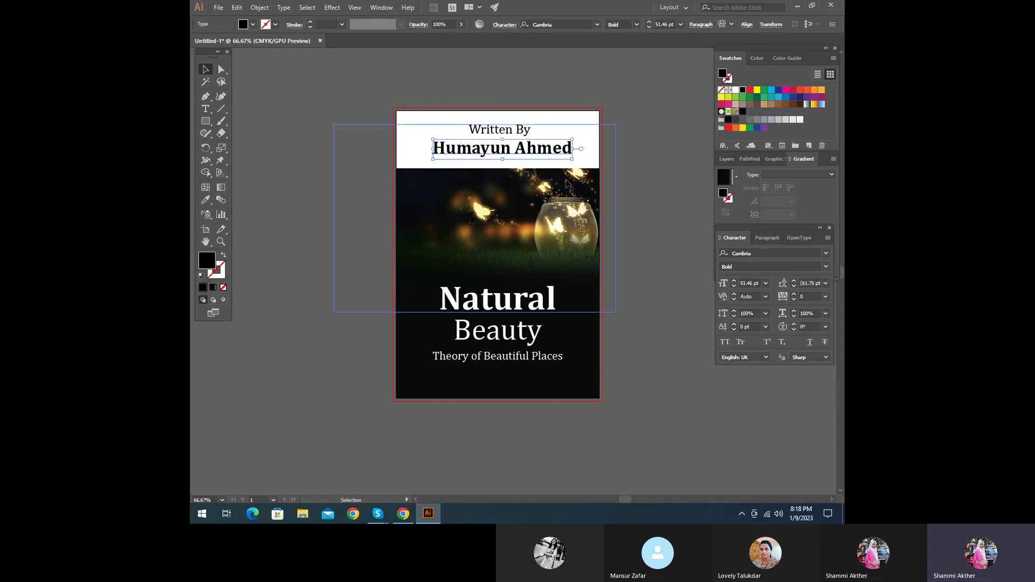
pyautogui.click(523, 132)
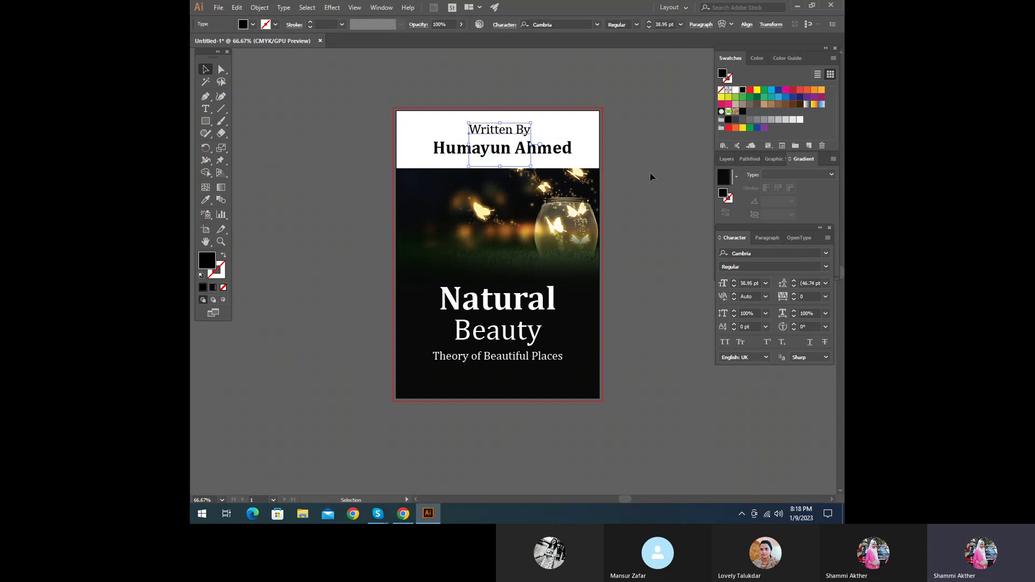
pyautogui.press('Down')
pyautogui.press('Down')
pyautogui.press('Down')
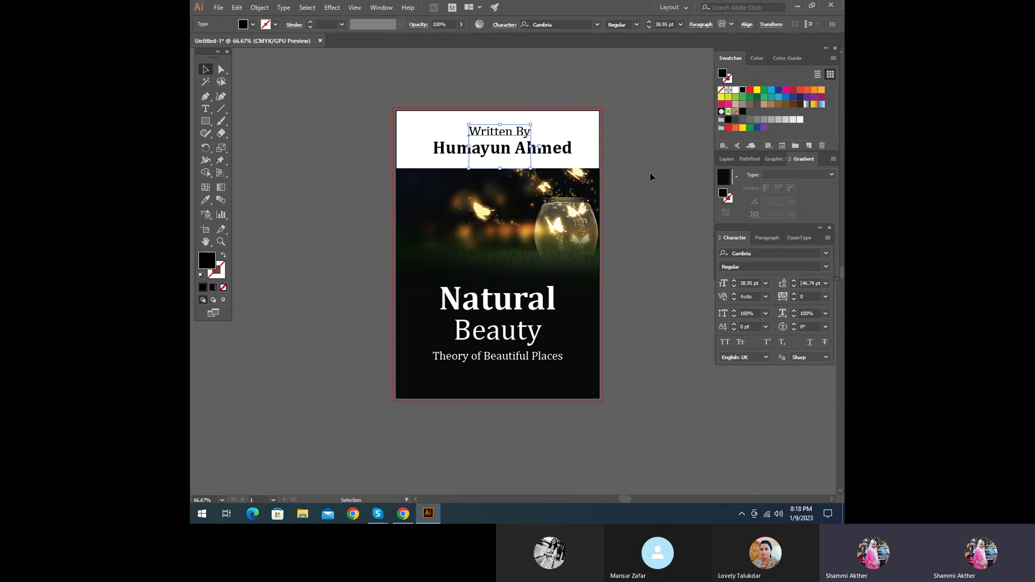
pyautogui.click(646, 177)
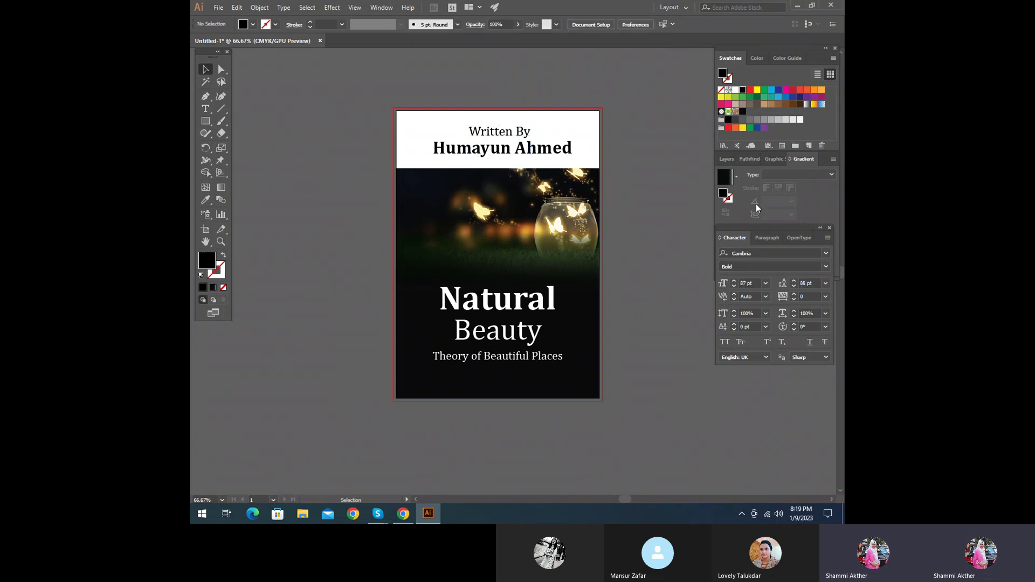
# - Draw a black rectangle over the white header area, leaving a thin white strip above the photo, and send it behind the author text
pyautogui.click(209, 121)
pyautogui.moveTo(397, 112); pyautogui.dragTo(599, 167)
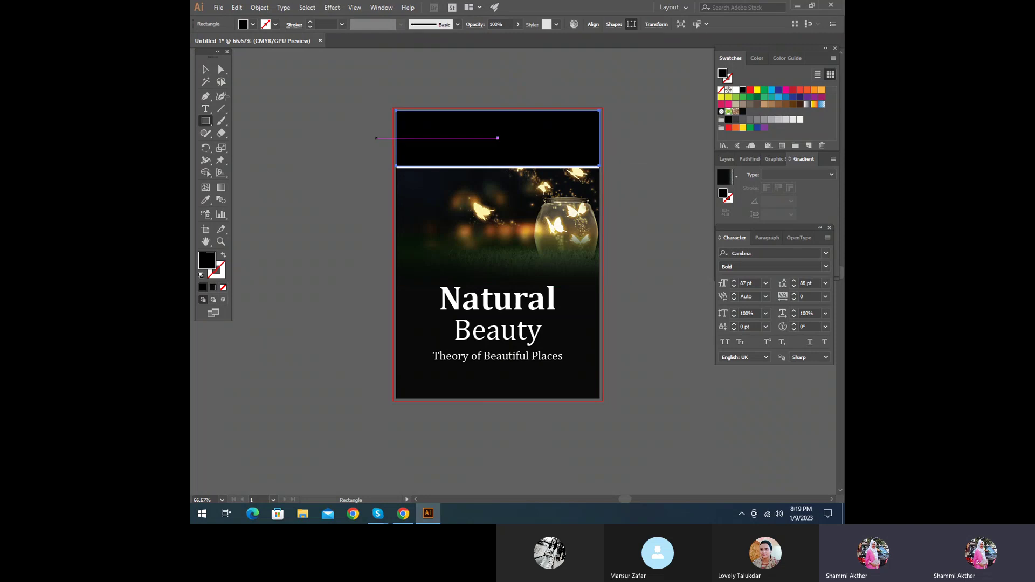
pyautogui.click(205, 69)
pyautogui.rightClick(459, 144)
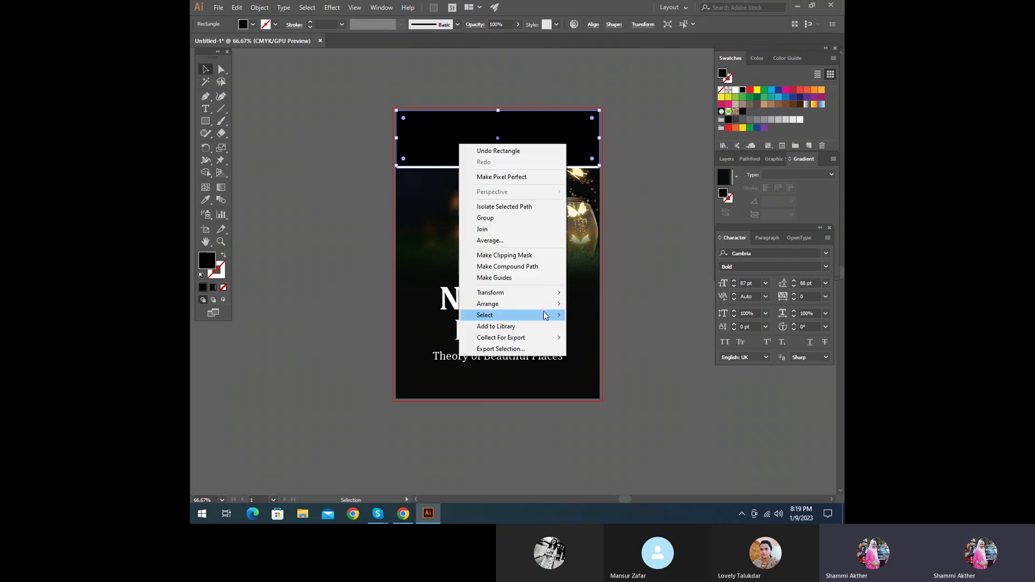
pyautogui.click(692, 289)
pyautogui.click(693, 289)
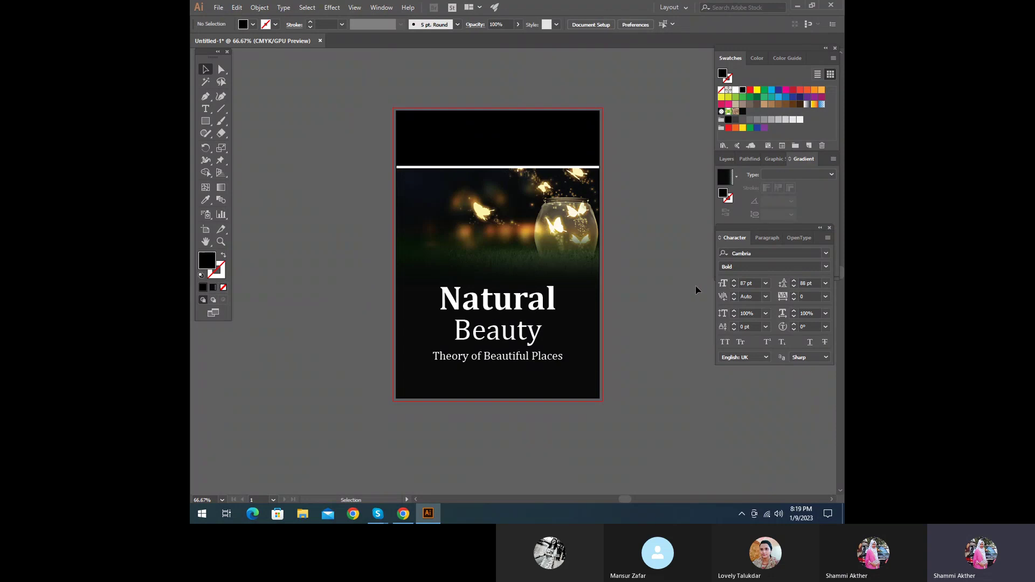
# - Recolor the "Written By" line and the author's name white
pyautogui.click(491, 154)
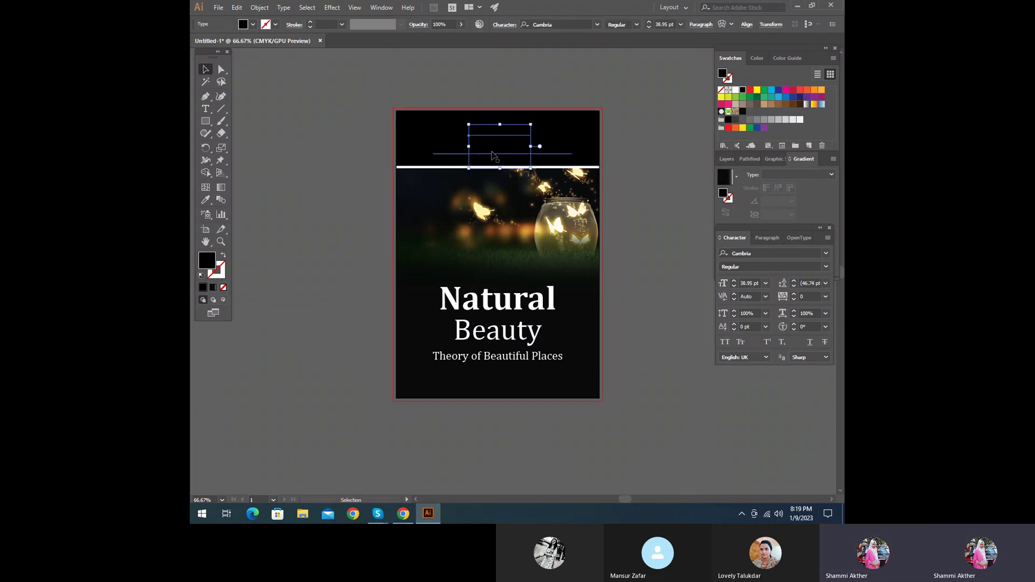
pyautogui.click(735, 90)
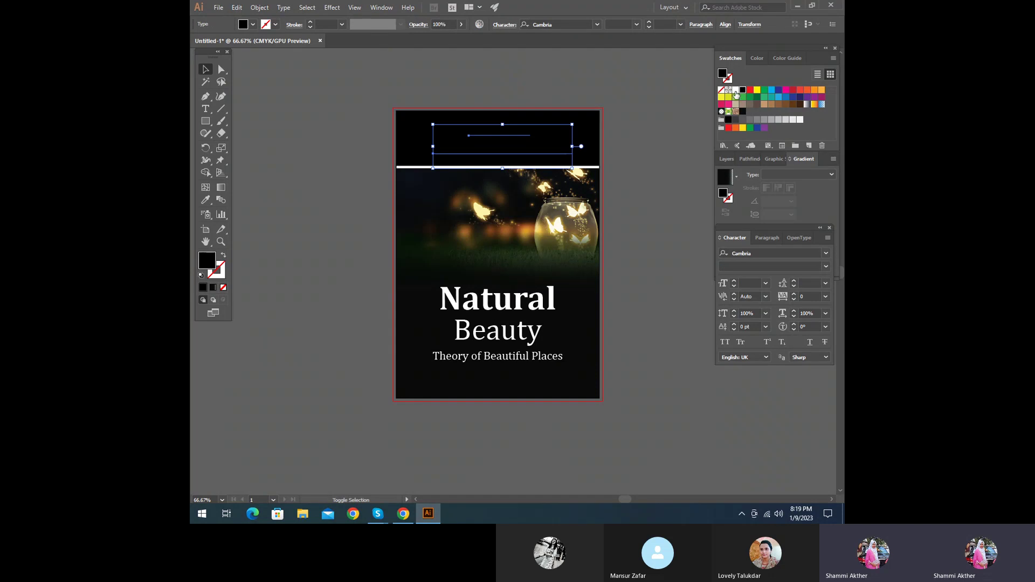
pyautogui.click(671, 181)
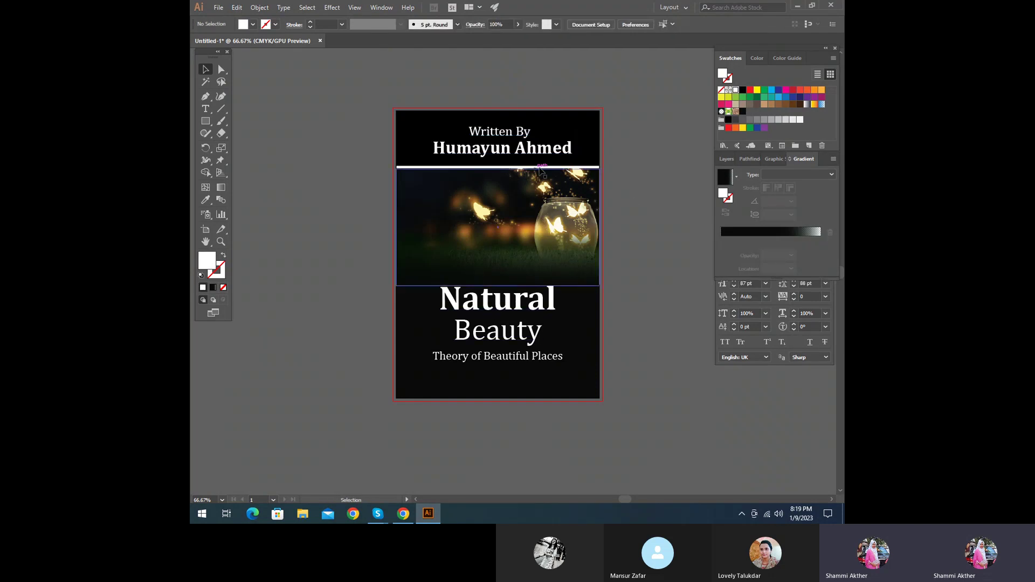
# - Try a black-to-white linear gradient fill on the header rectangle
pyautogui.click(592, 157)
pyautogui.click(206, 199)
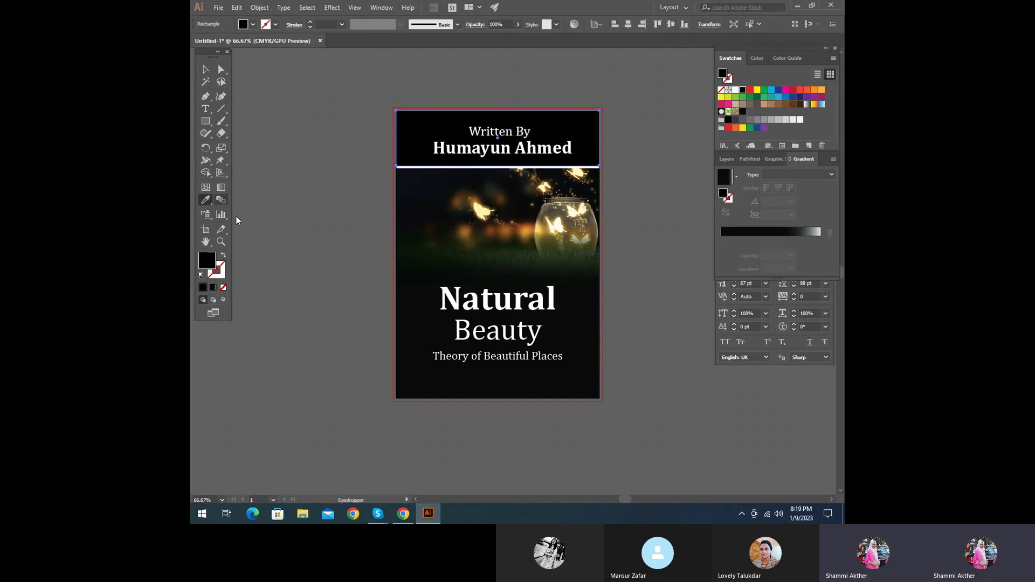
pyautogui.click(213, 288)
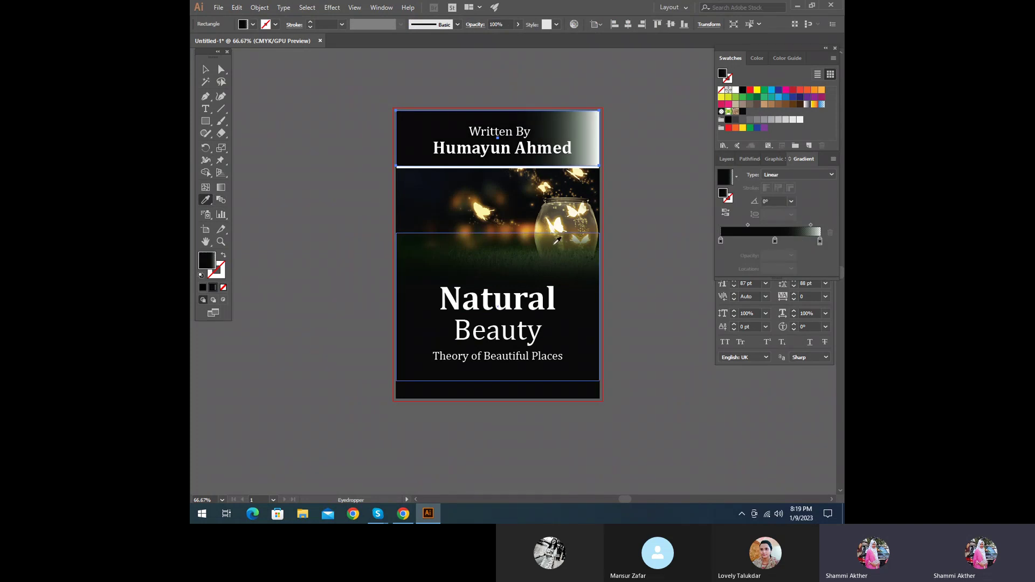
# - Fill the header rectangle with a muted gold color sampled from the glowing jar in the photo
pyautogui.press('v')
pyautogui.press('i')
pyautogui.click(492, 233)
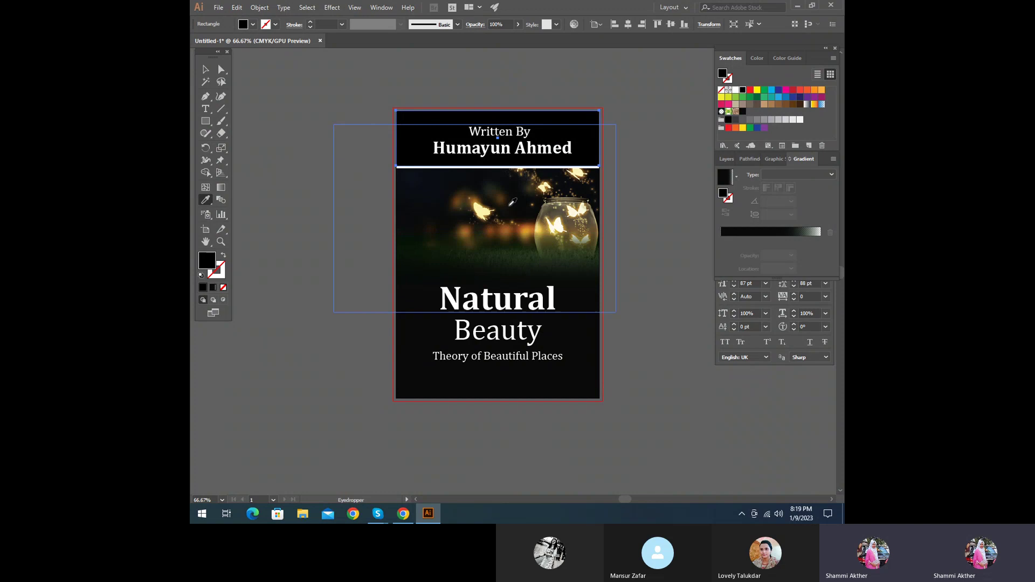
pyautogui.click(513, 225)
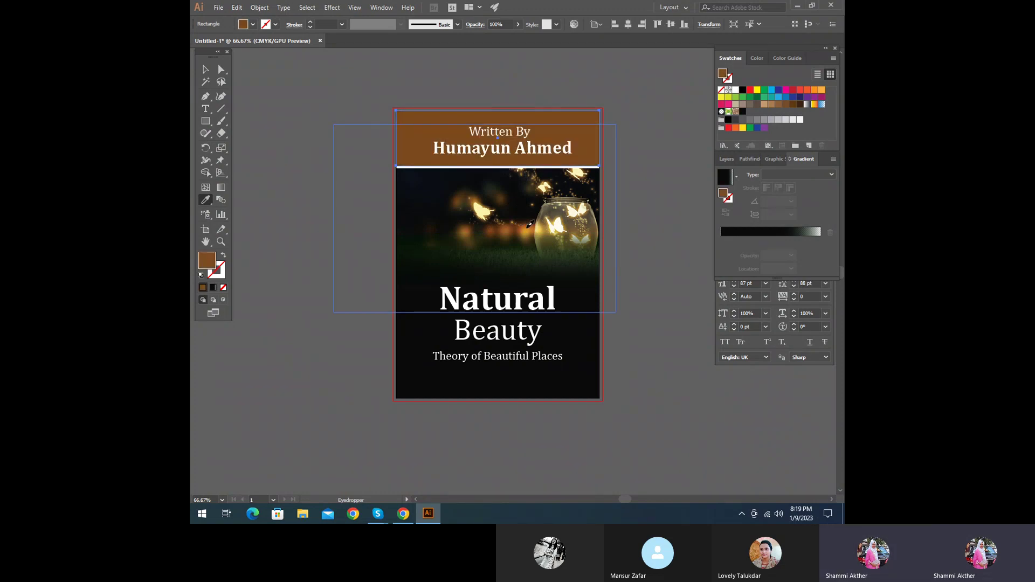
pyautogui.click(528, 226)
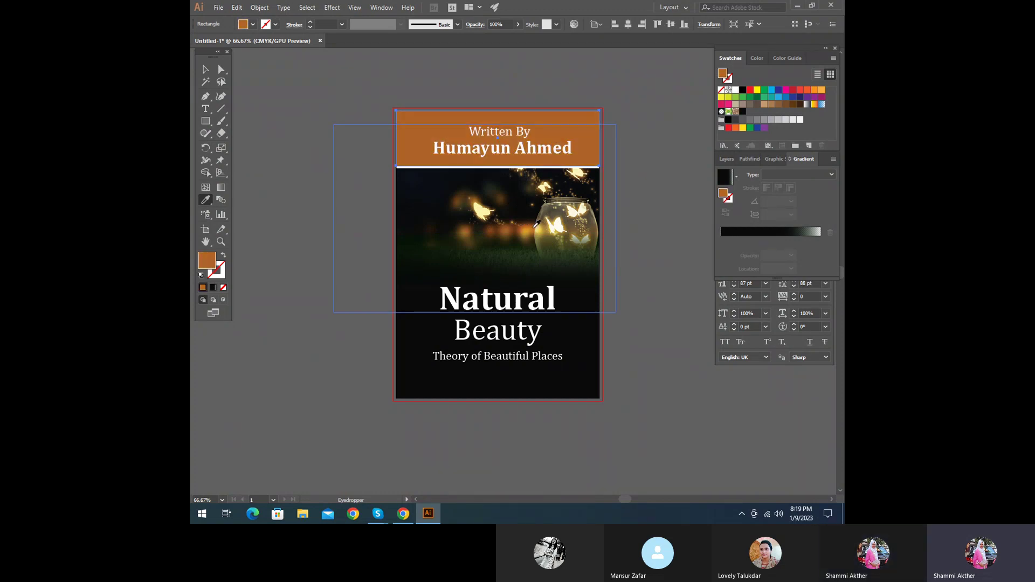
pyautogui.click(529, 227)
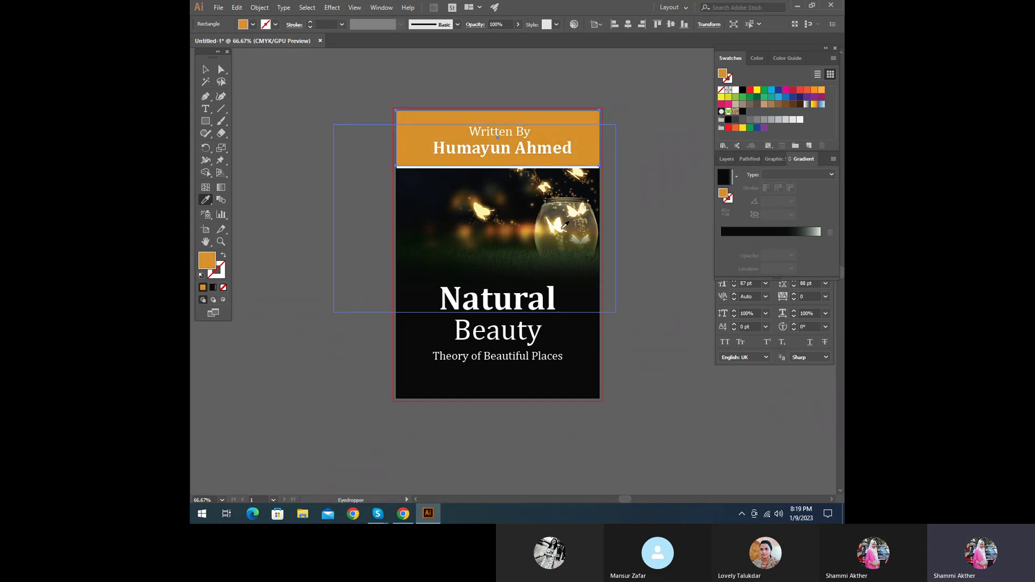
pyautogui.click(551, 226)
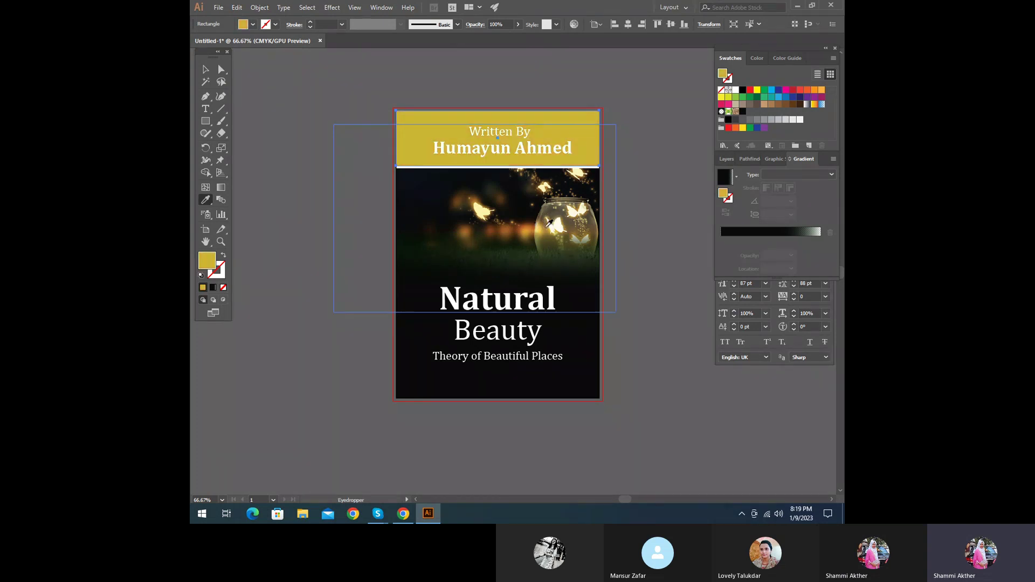
pyautogui.click(550, 225)
pyautogui.click(551, 225)
pyautogui.hotkey('ctrl', 'z')
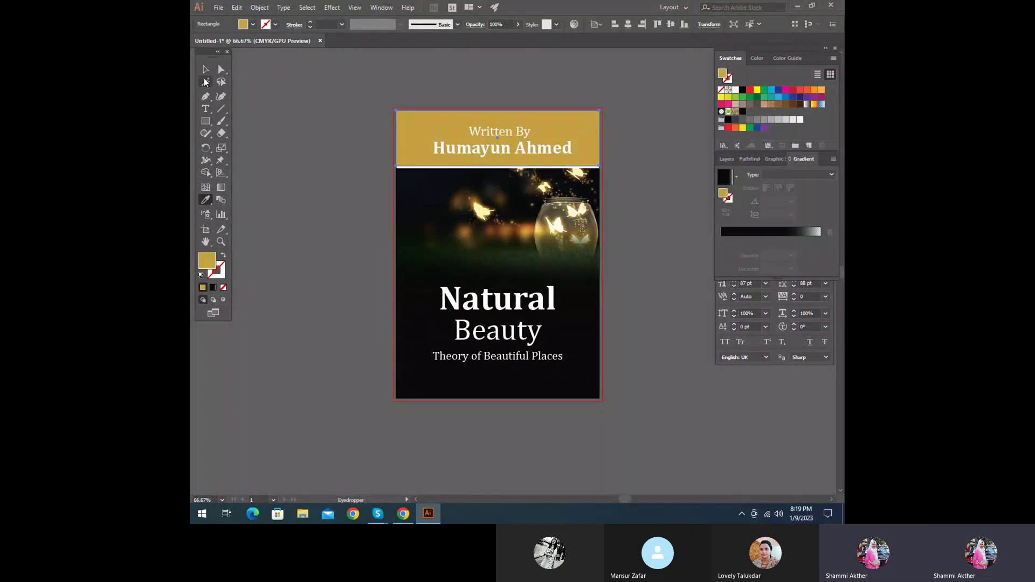
pyautogui.press('v')
pyautogui.click(322, 179)
# - Scale the "Written By" line down slightly to about 37 pt
pyautogui.scroll(1, 409, 334)
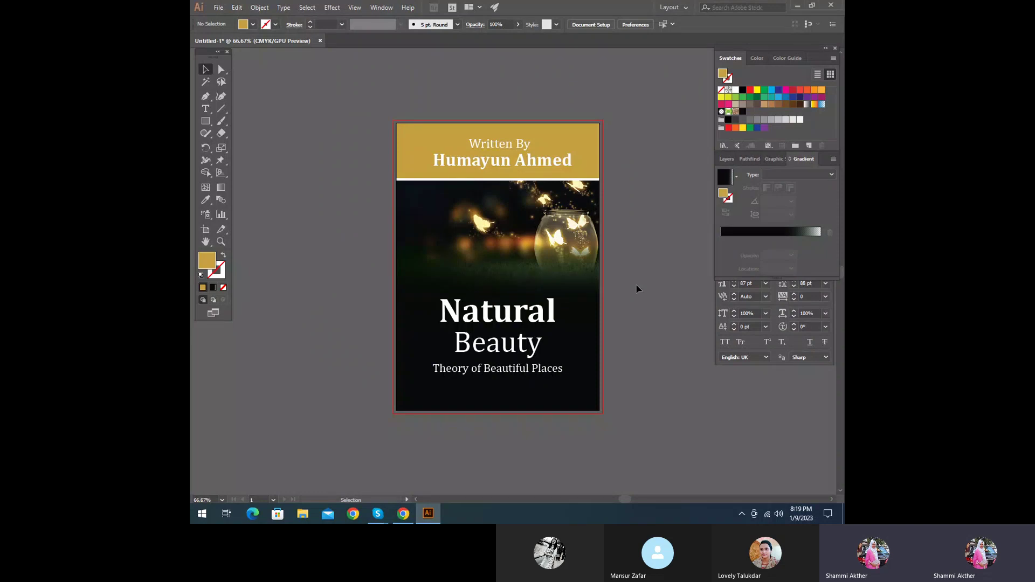
pyautogui.hotkey('ctrl', '1')
pyautogui.click(485, 176)
pyautogui.moveTo(530, 186); pyautogui.dragTo(530, 229)
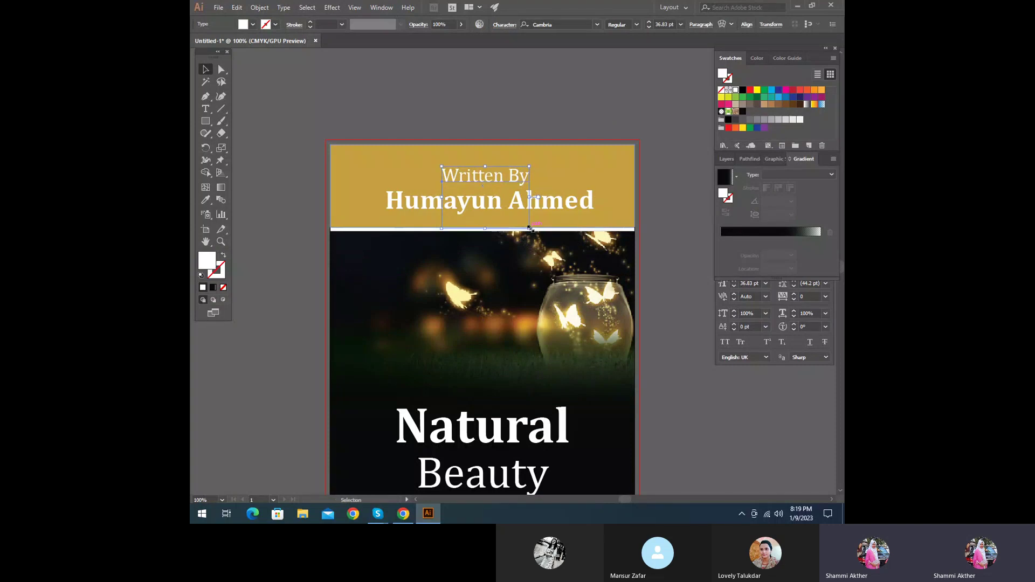
pyautogui.click(651, 302)
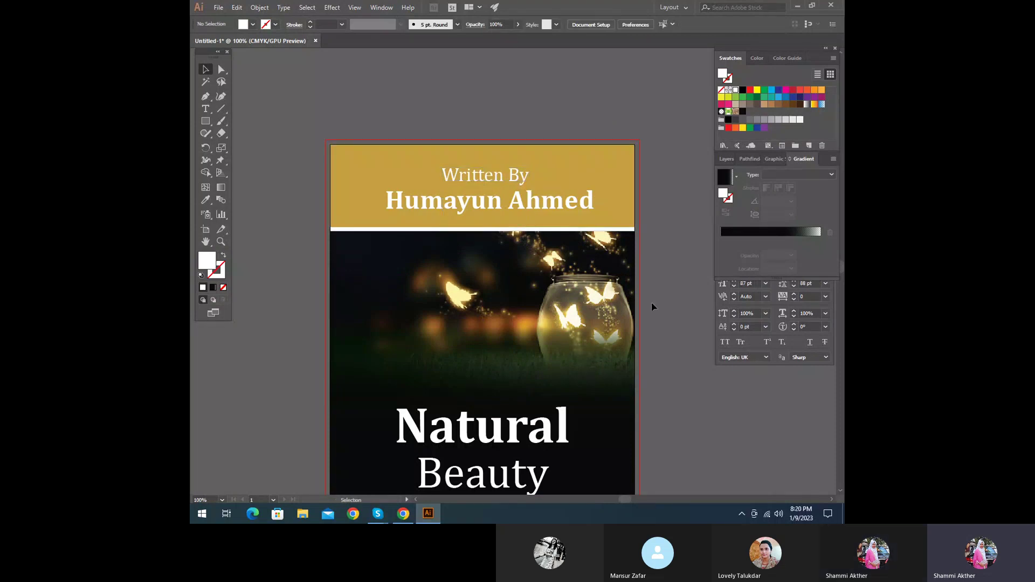
# - Try a near-black color sampled from the photo on both author text lines, and undo the color change
pyautogui.click(481, 202)
pyautogui.keyDown('shift'); pyautogui.click(484, 180); pyautogui.keyUp('shift')
pyautogui.press('i')
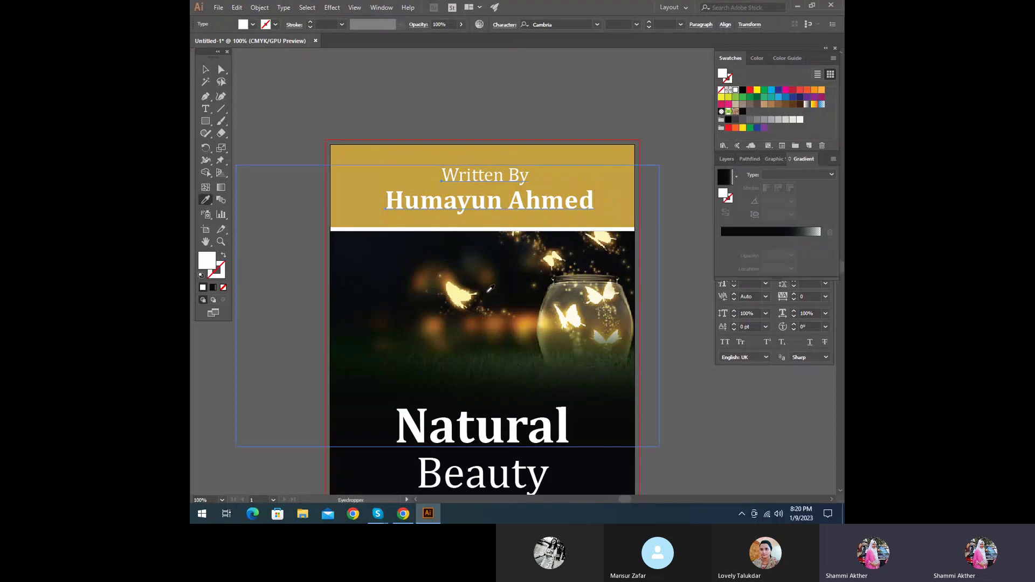
pyautogui.click(488, 291)
pyautogui.press('v')
pyautogui.click(351, 109)
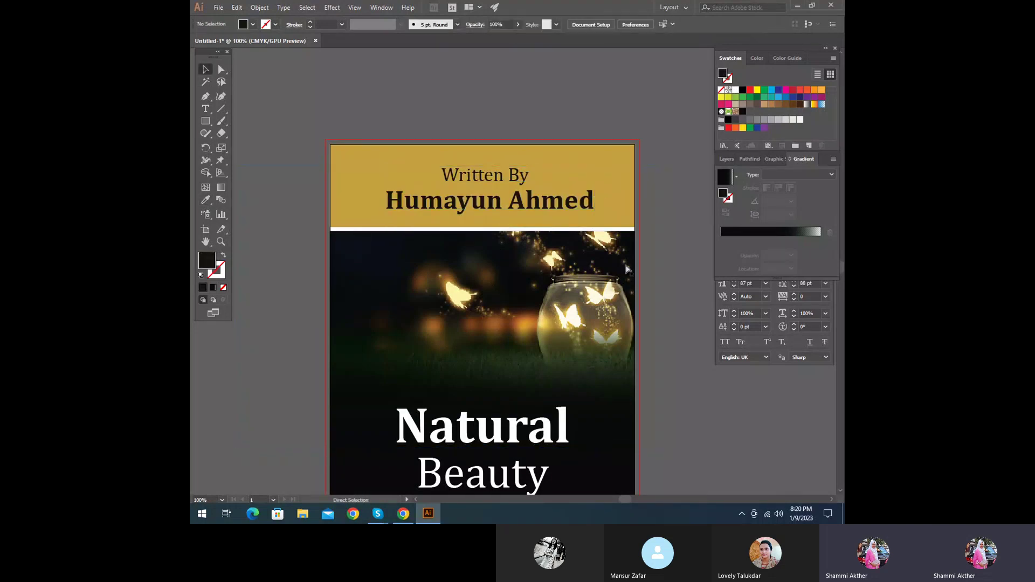
pyautogui.keyDown('ctrl'); pyautogui.keyDown('alt'); pyautogui.click(608, 271); pyautogui.keyUp('alt'); pyautogui.keyUp('ctrl')
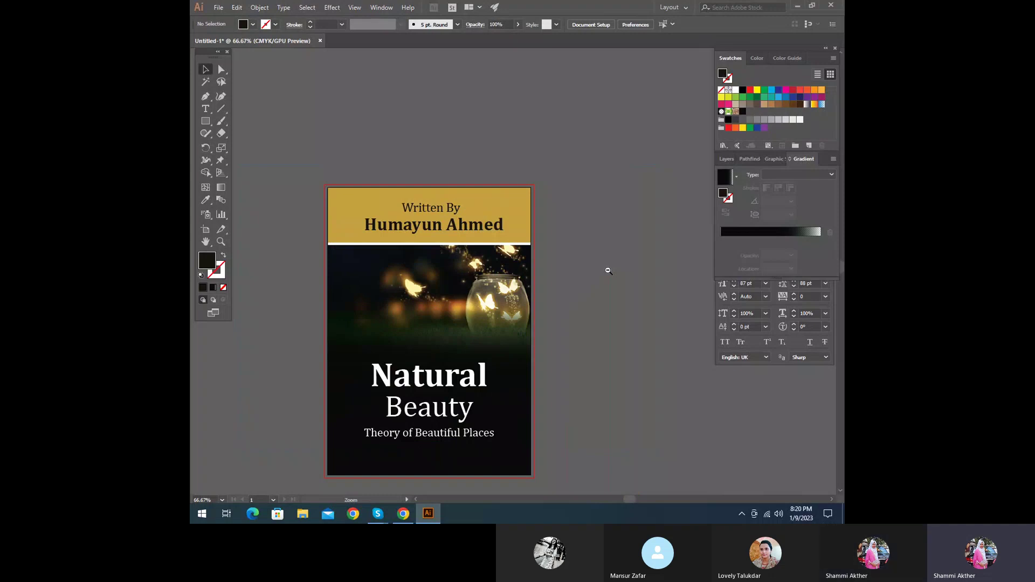
pyautogui.hotkey('ctrl', 'z')
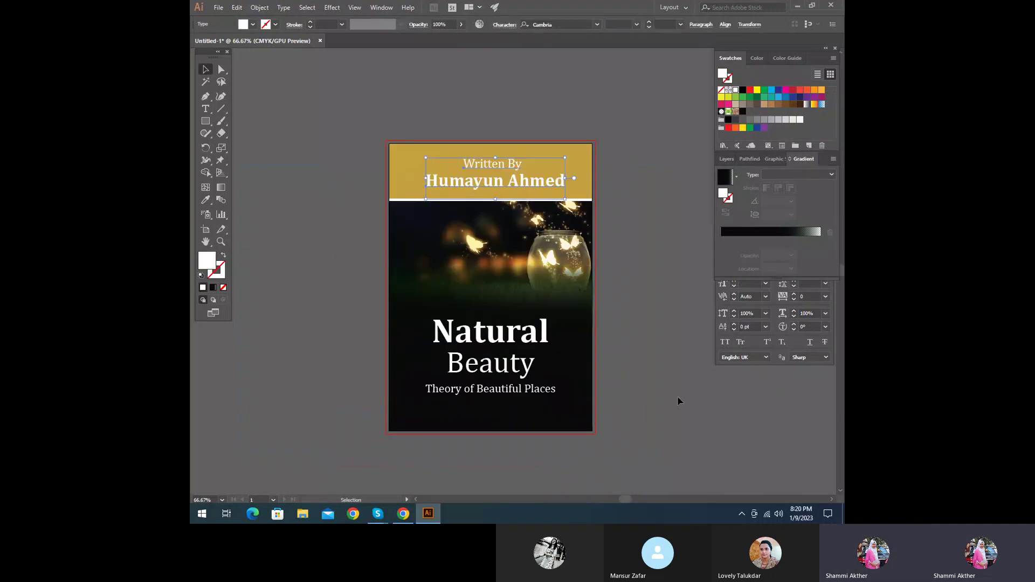
pyautogui.click(678, 400)
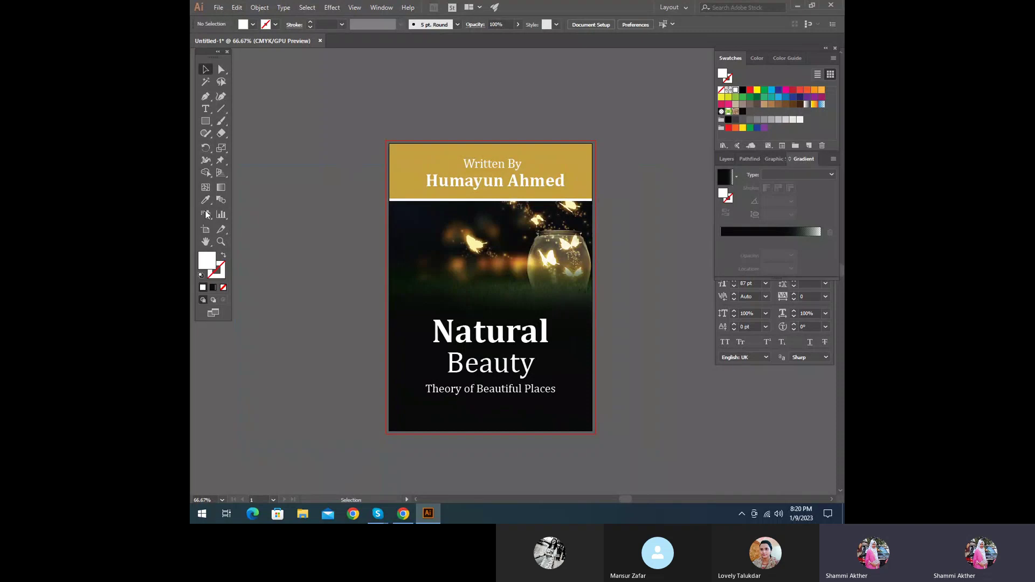
# - Duplicate the cover artboard with its artwork and place the copy beside the original
pyautogui.click(206, 229)
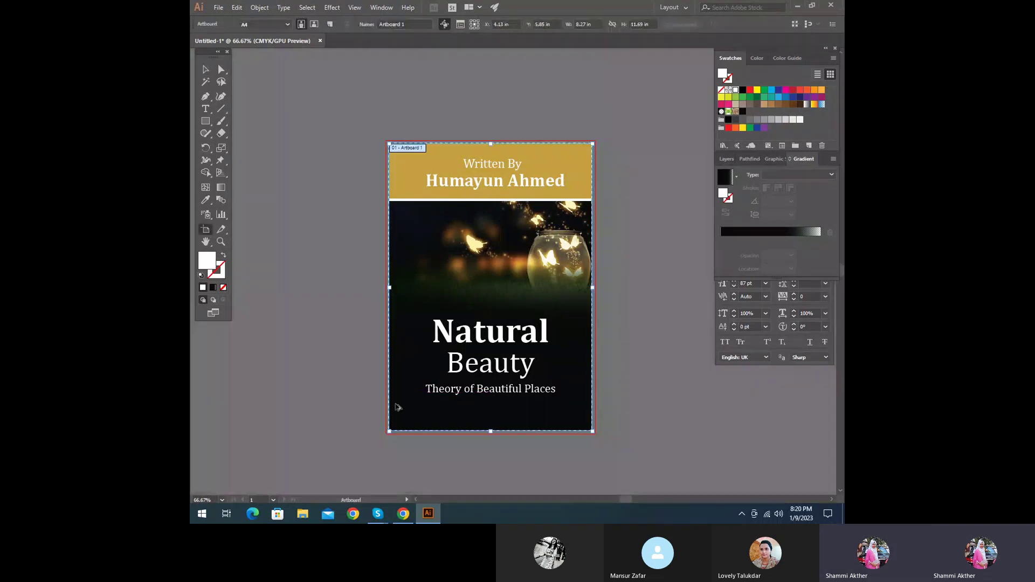
pyautogui.moveTo(396, 407); pyautogui.dragTo(576, 410)
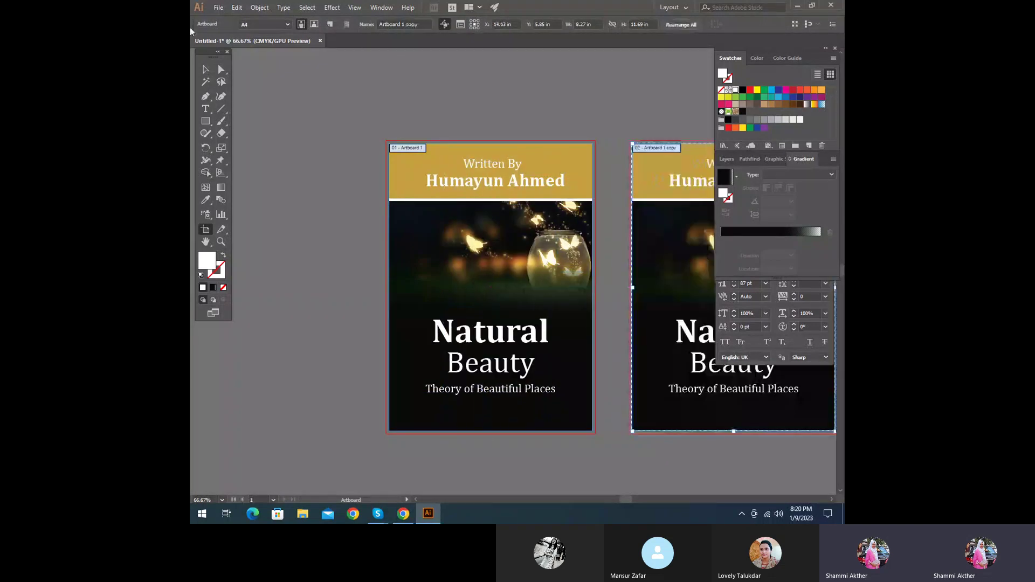
pyautogui.press('Escape')
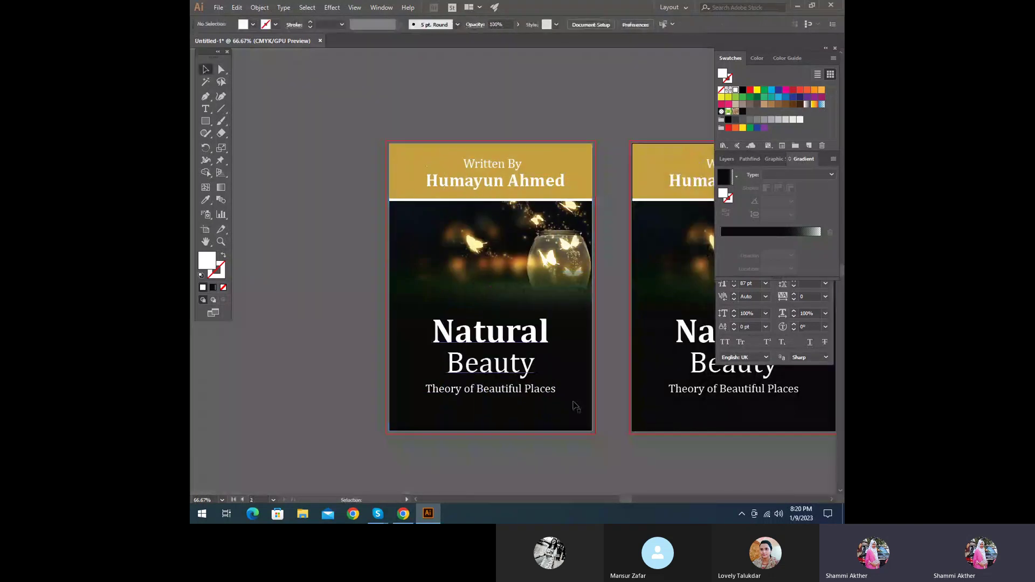
# - Group the gold header and author text on the copied cover and move the group below the artboard
pyautogui.hscroll(3, 688, 443)
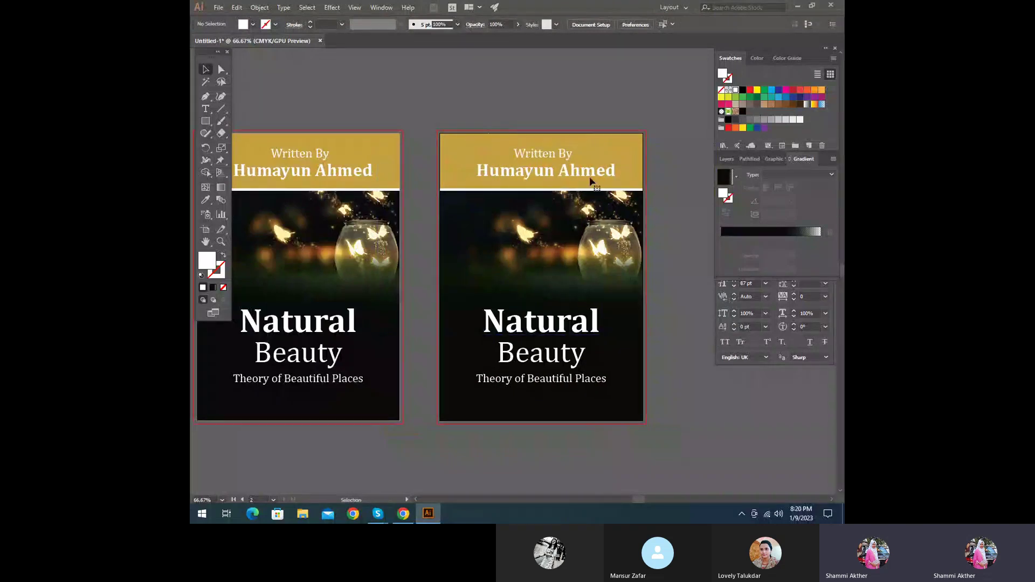
pyautogui.rightClick(544, 154)
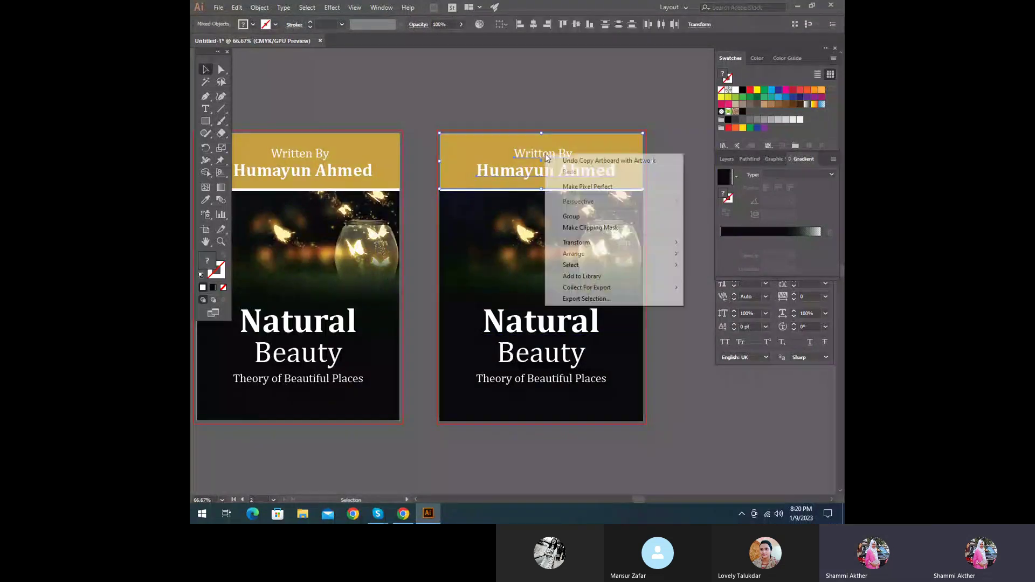
pyautogui.click(576, 215)
pyautogui.moveTo(526, 152); pyautogui.dragTo(526, 451)
# - Move the photo, black background and title texts of the copied cover up to the artboard's top edge
pyautogui.moveTo(491, 160); pyautogui.dragTo(590, 400)
pyautogui.hotkey('shift', 'Up')
pyautogui.hotkey('shift', 'Up')
pyautogui.hotkey('shift', 'Up')
pyautogui.hotkey('shift', 'Up')
pyautogui.hotkey('shift', 'Up')
pyautogui.hotkey('shift', 'Up')
pyautogui.hotkey('shift', 'Up')
pyautogui.hotkey('shift', 'Up')
pyautogui.hotkey('shift', 'Up')
pyautogui.hotkey('shift', 'Up')
pyautogui.hotkey('shift', 'Up')
pyautogui.hotkey('shift', 'Up')
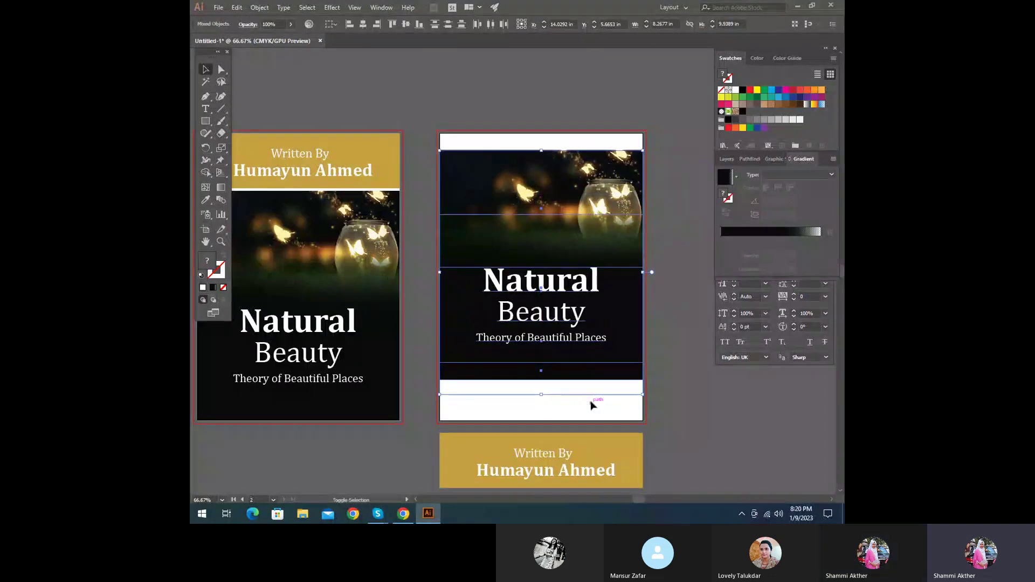
pyautogui.hotkey('shift', 'Up')
pyautogui.hotkey('shift', 'Up')
pyautogui.hotkey('shift', 'Up')
pyautogui.hotkey('shift', 'Up')
pyautogui.hotkey('shift', 'Up')
pyautogui.press('Down')
pyautogui.press('Down')
pyautogui.press('Down')
pyautogui.press('Down')
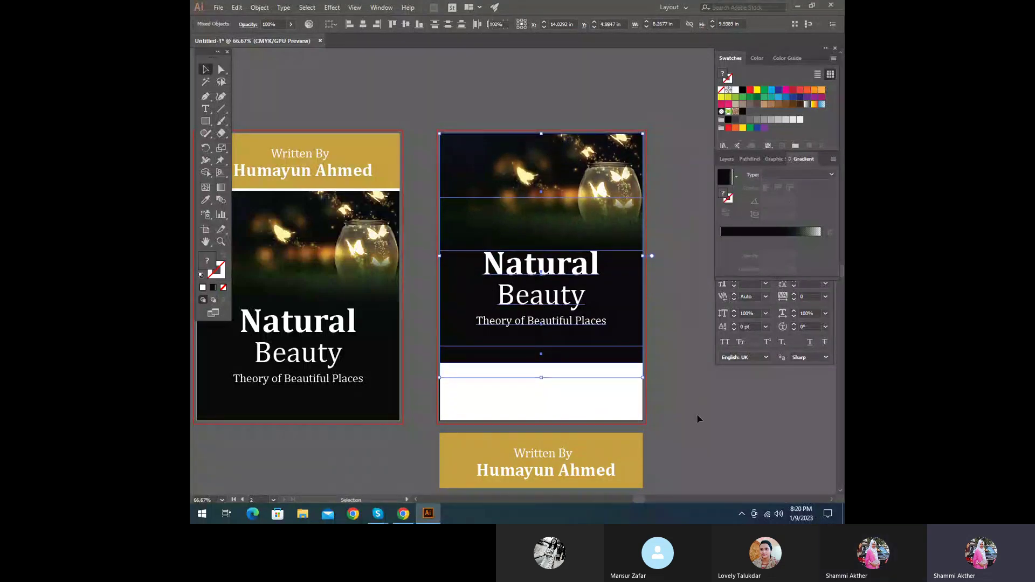
pyautogui.click(662, 394)
# - Move the gold author group up into the white area at the bottom of the copied cover
pyautogui.scroll(-3, 660, 395)
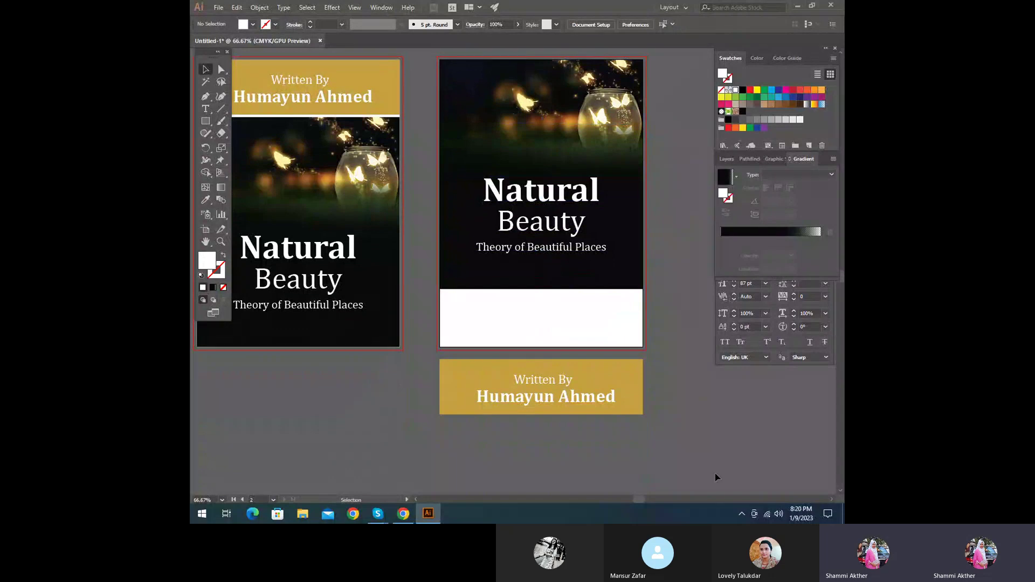
pyautogui.moveTo(533, 381); pyautogui.dragTo(533, 310)
pyautogui.click(603, 418)
pyautogui.scroll(1, 633, 472)
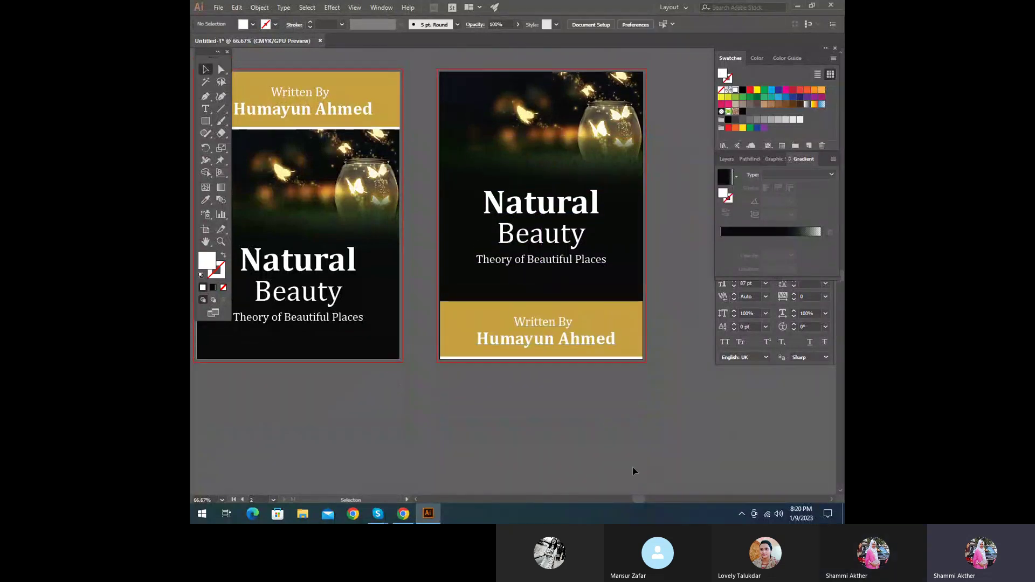
# - Nudge the gold author group down to the artboard's bottom edge, leaving a thin white strip between it and the black area
pyautogui.moveTo(636, 373); pyautogui.dragTo(620, 345)
pyautogui.click(625, 372)
pyautogui.click(569, 335)
pyautogui.press('Down')
pyautogui.press('Down')
pyautogui.press('Down')
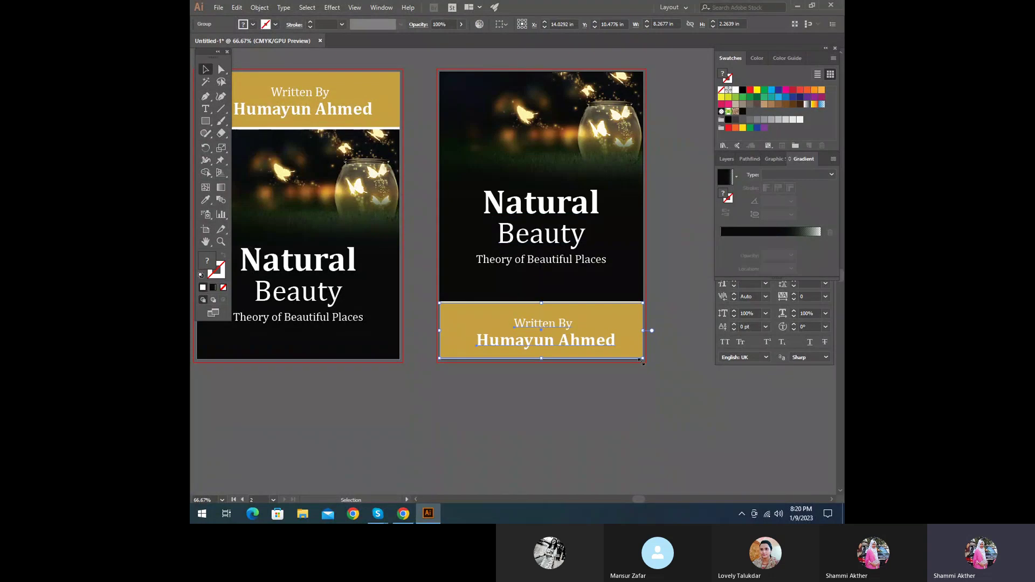
pyautogui.press('Down')
pyautogui.press('Down')
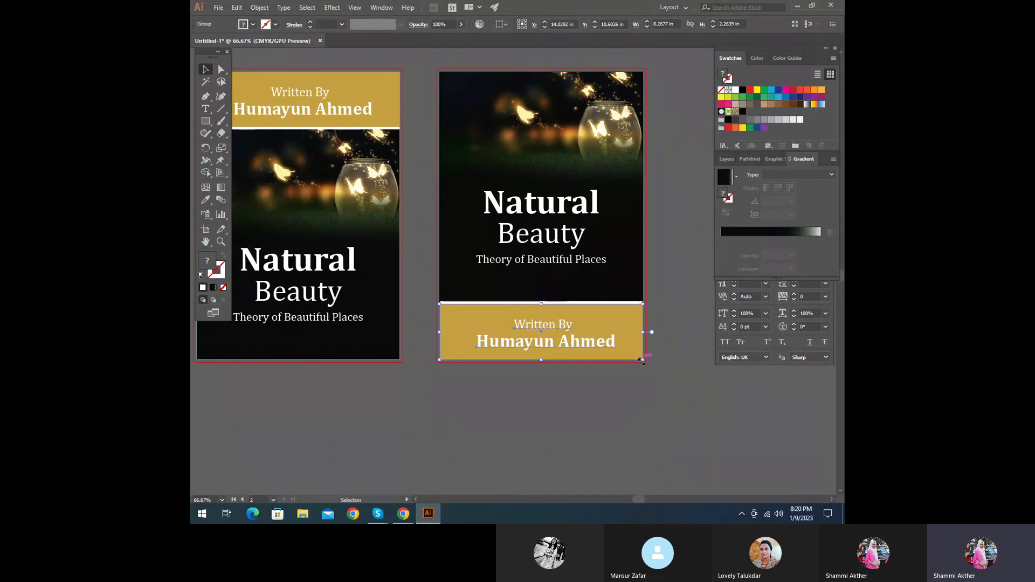
pyautogui.click(650, 417)
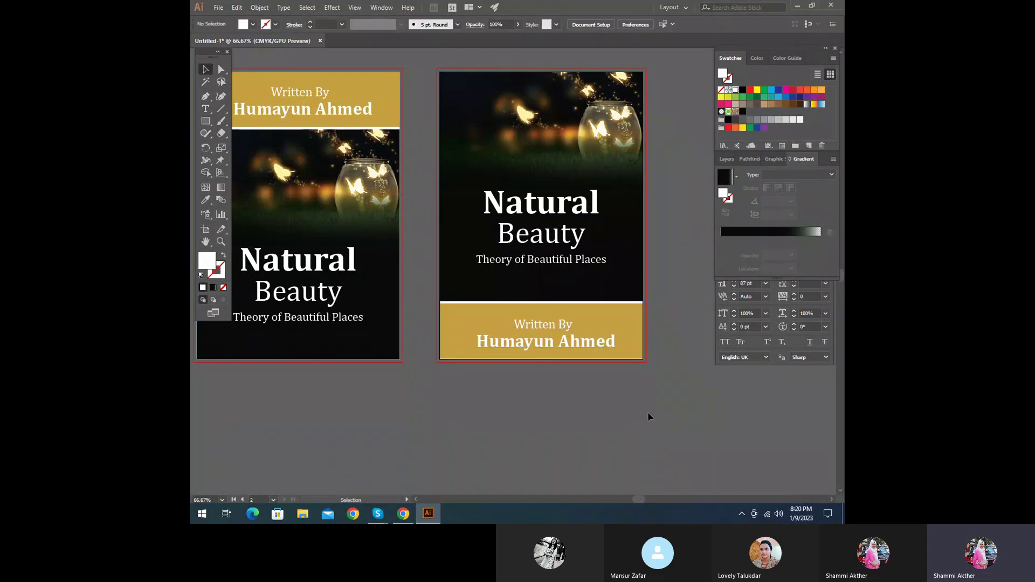
pyautogui.press('z')
pyautogui.click(596, 301)
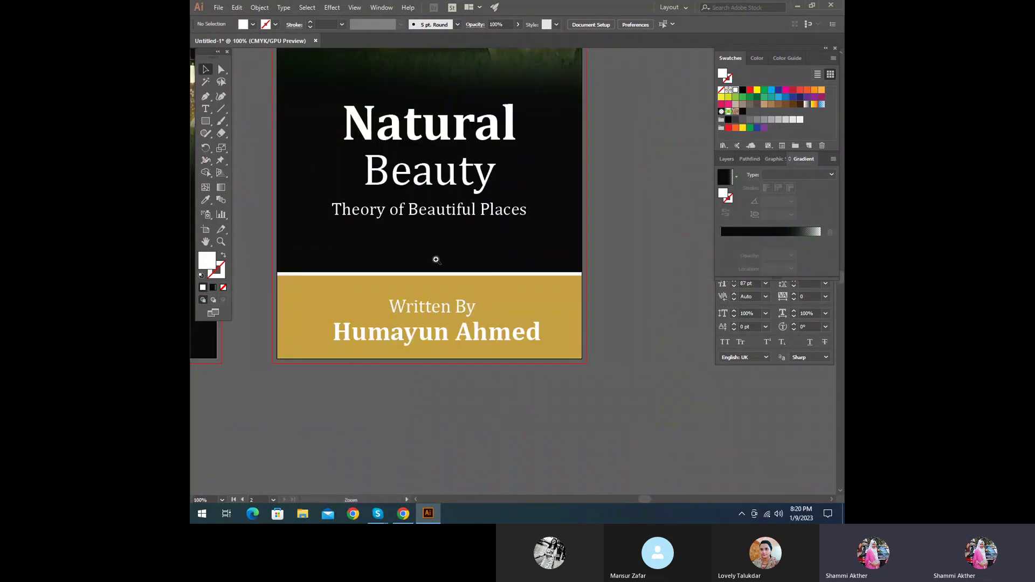
# - Examine the bottom author band on the second cover and compare both cover layouts side by side
pyautogui.click(436, 260)
pyautogui.press('v')
pyautogui.click(596, 376)
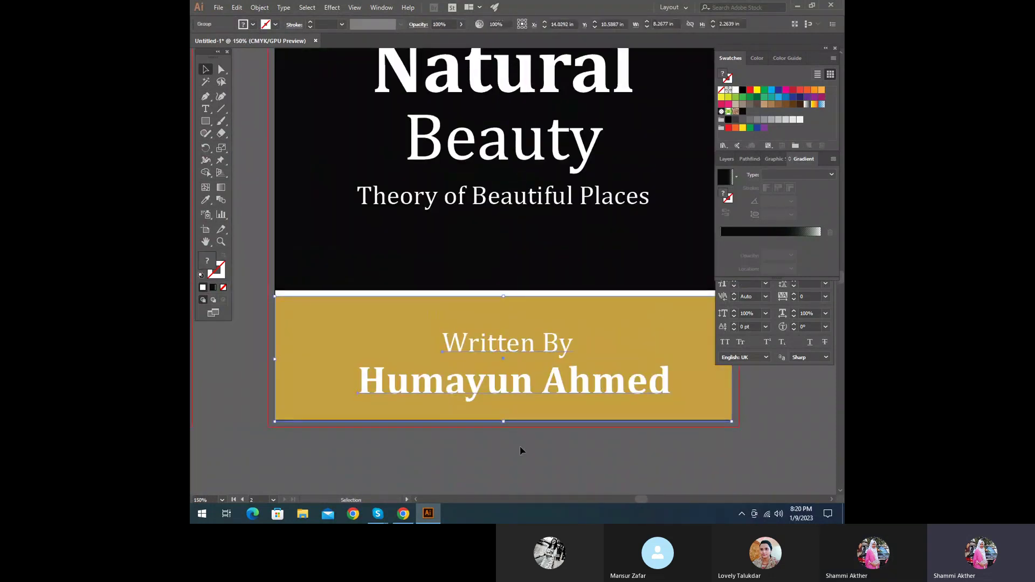
pyautogui.click(520, 450)
pyautogui.scroll(1, 582, 268)
pyautogui.press('z')
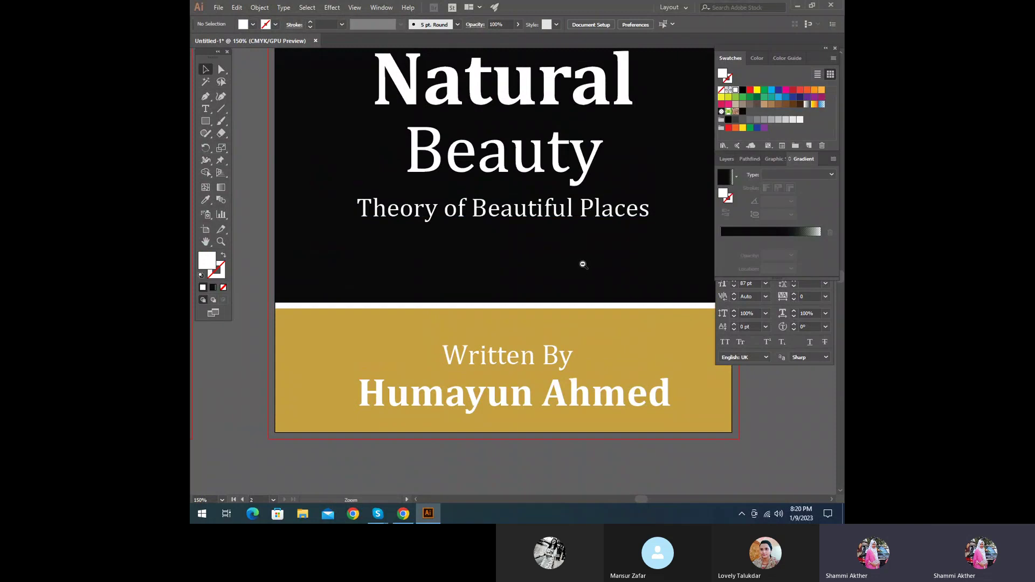
pyautogui.keyDown('alt'); pyautogui.click(581, 262); pyautogui.keyUp('alt')
pyautogui.keyDown('alt'); pyautogui.click(534, 199); pyautogui.keyUp('alt')
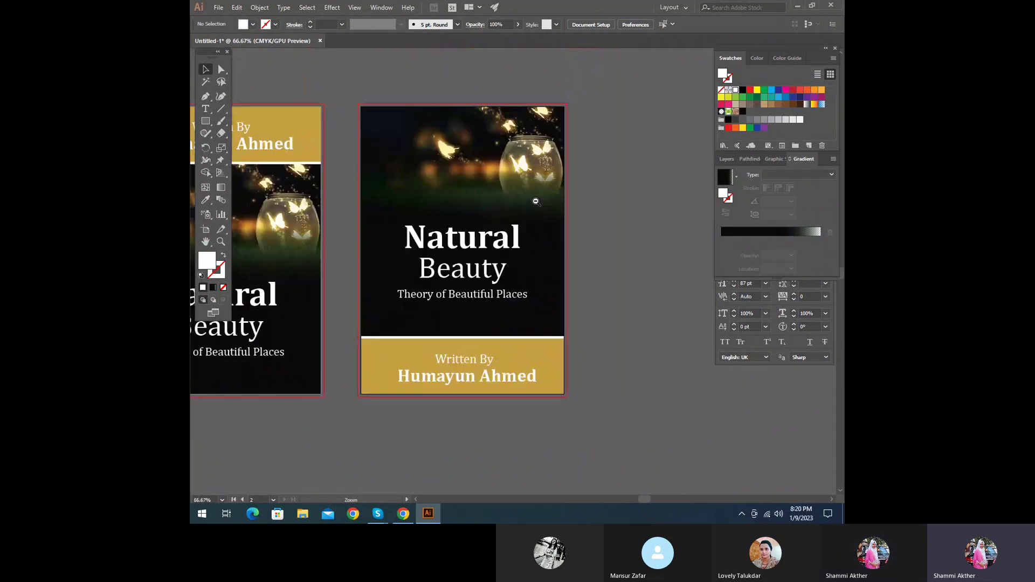
pyautogui.keyDown('alt'); pyautogui.click(535, 202); pyautogui.keyUp('alt')
pyautogui.press('v')
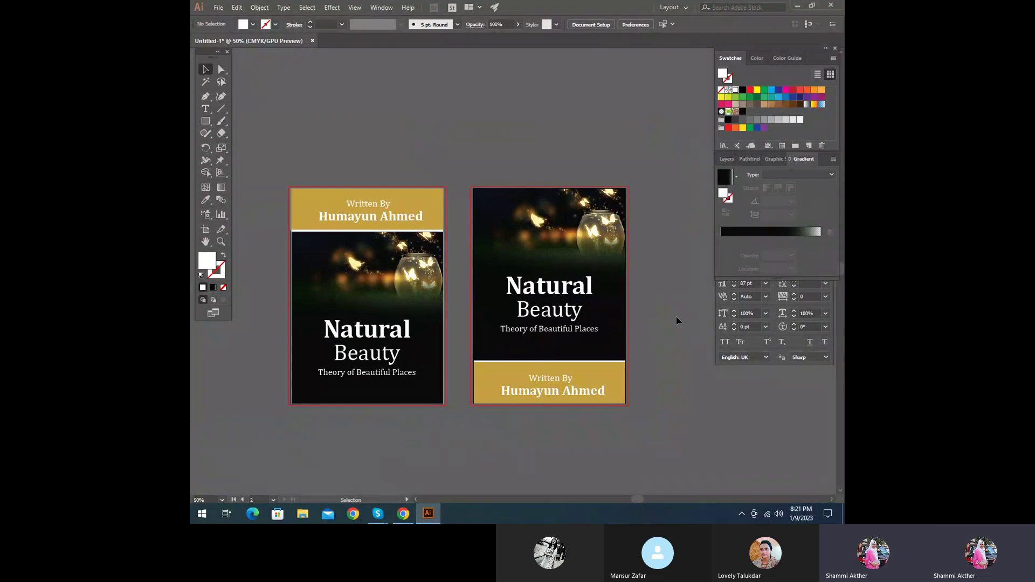
# - Try placing the title texts higher over the photo on the second cover
pyautogui.click(550, 330)
pyautogui.press('a')
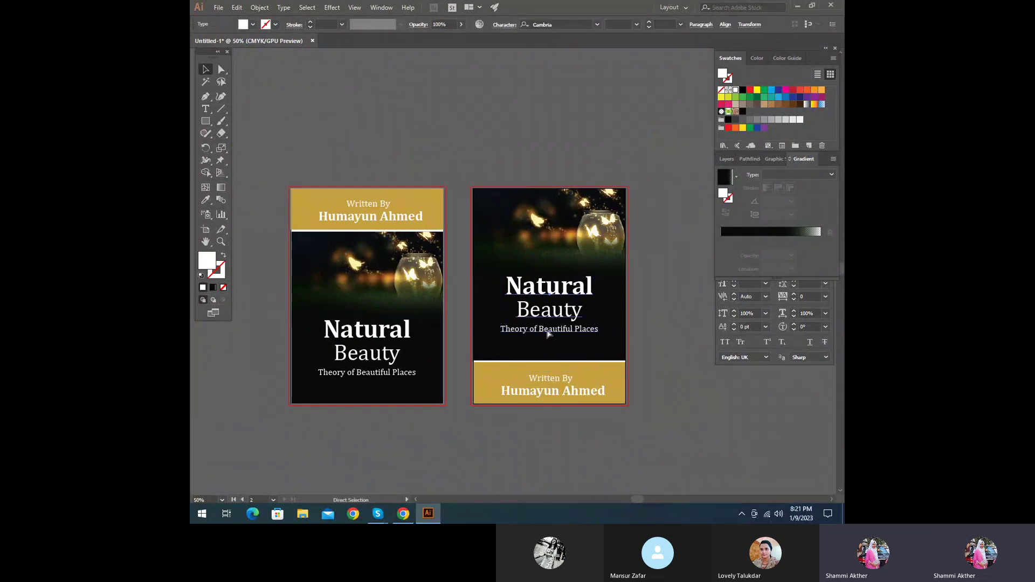
pyautogui.hotkey('ctrl', 'z')
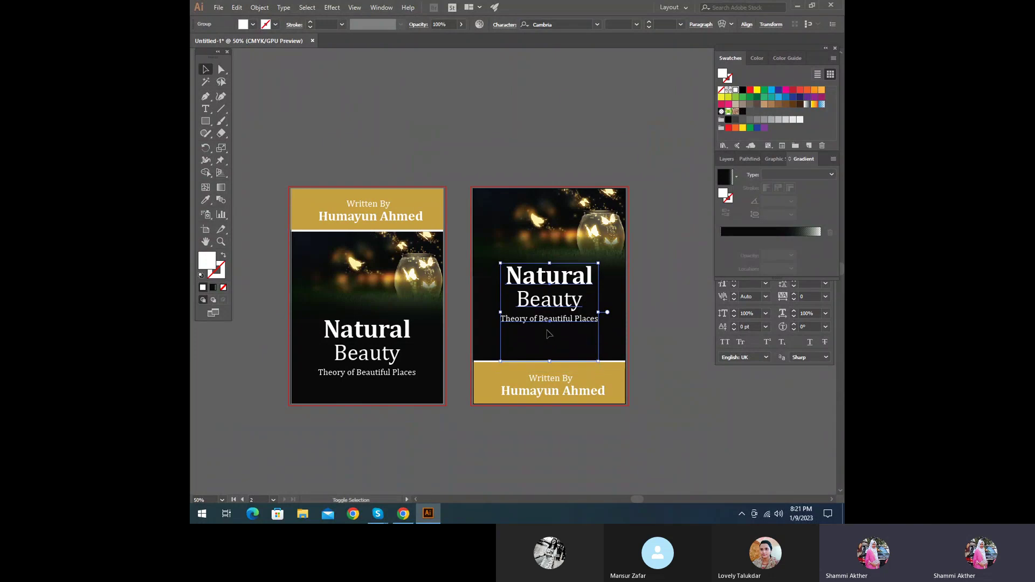
pyautogui.hotkey('ctrl', 'z')
pyautogui.hotkey('ctrl', 'z')
pyautogui.hotkey('ctrl', 'z')
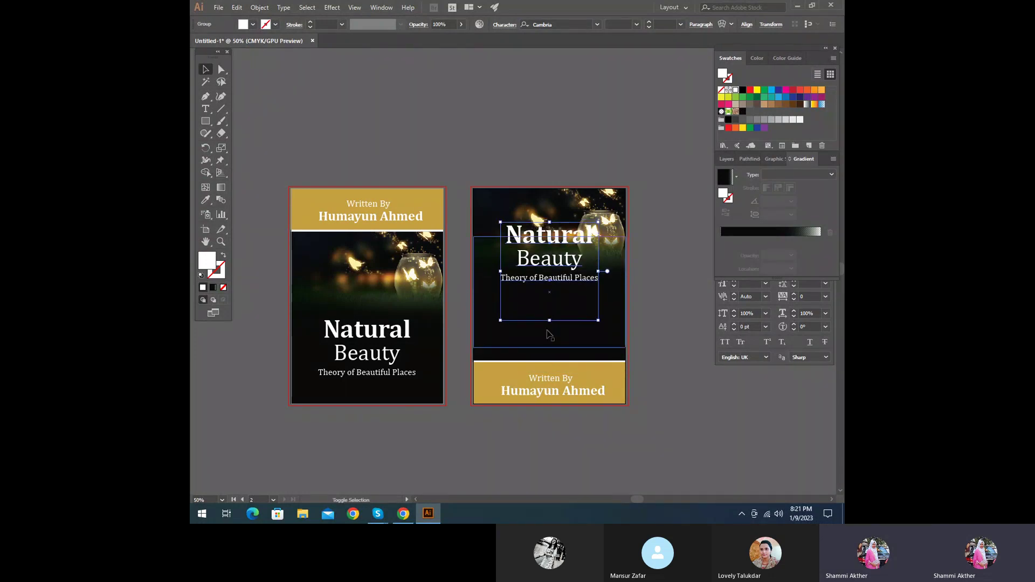
pyautogui.hotkey('ctrl', 'z')
pyautogui.hotkey('ctrl', 'z')
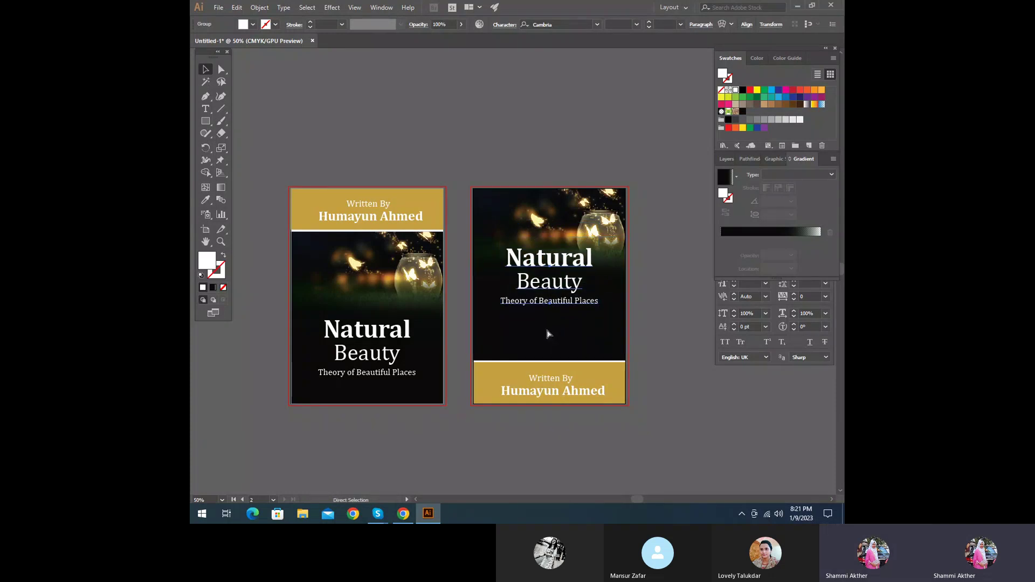
pyautogui.hotkey('ctrl', 'z')
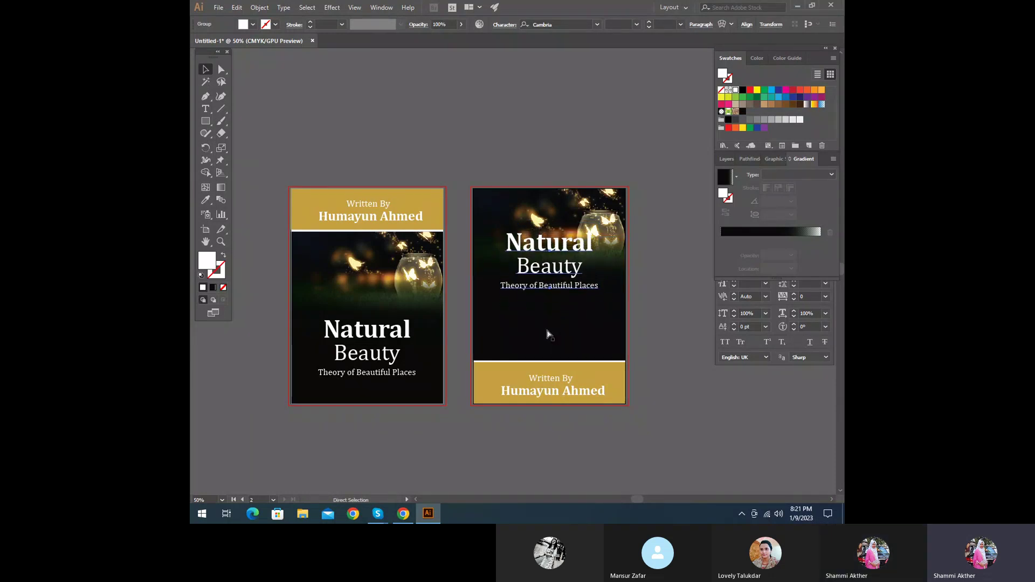
pyautogui.hotkey('ctrl', 'z')
pyautogui.hotkey('ctrl', 'z')
pyautogui.hotkey('ctrl', 'z')
pyautogui.hotkey('ctrl', 'z')
pyautogui.press('v')
pyautogui.click(650, 338)
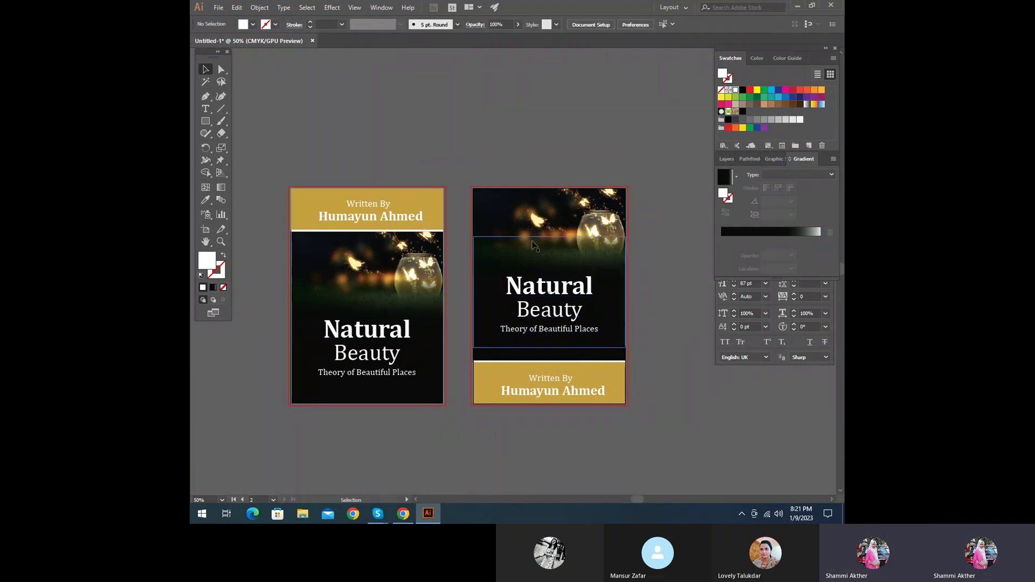
# - Ungroup the gold author band on the second cover and nudge its two author text lines slightly up
pyautogui.scroll(1, 665, 372)
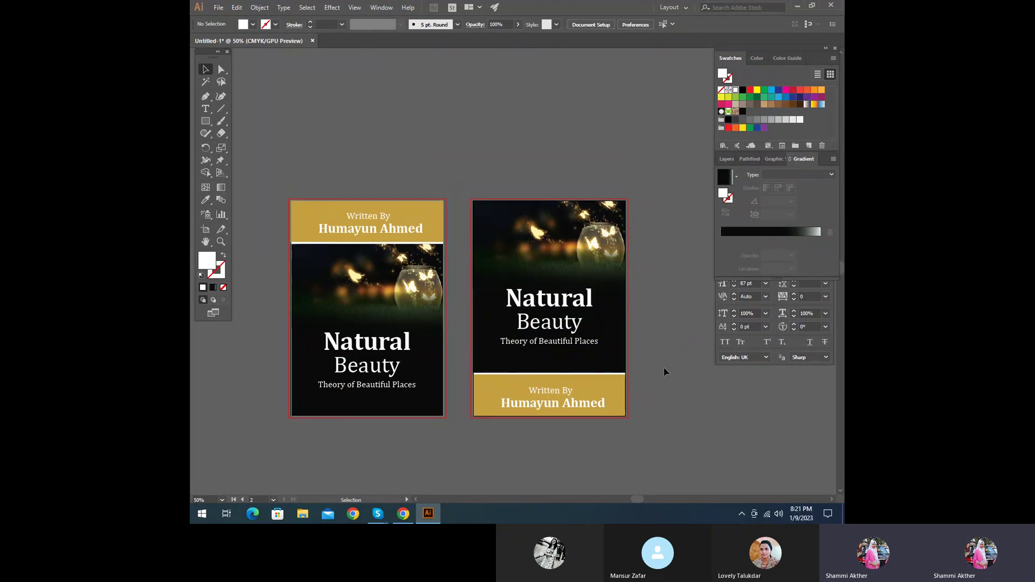
pyautogui.click(556, 408)
pyautogui.rightClick(556, 408)
pyautogui.click(699, 395)
pyautogui.click(547, 407)
pyautogui.keyDown('shift'); pyautogui.click(546, 407); pyautogui.keyUp('shift')
# - Colour the two author text lines black with the Eyedropper and centre them horizontally on the artboard
pyautogui.click(205, 201)
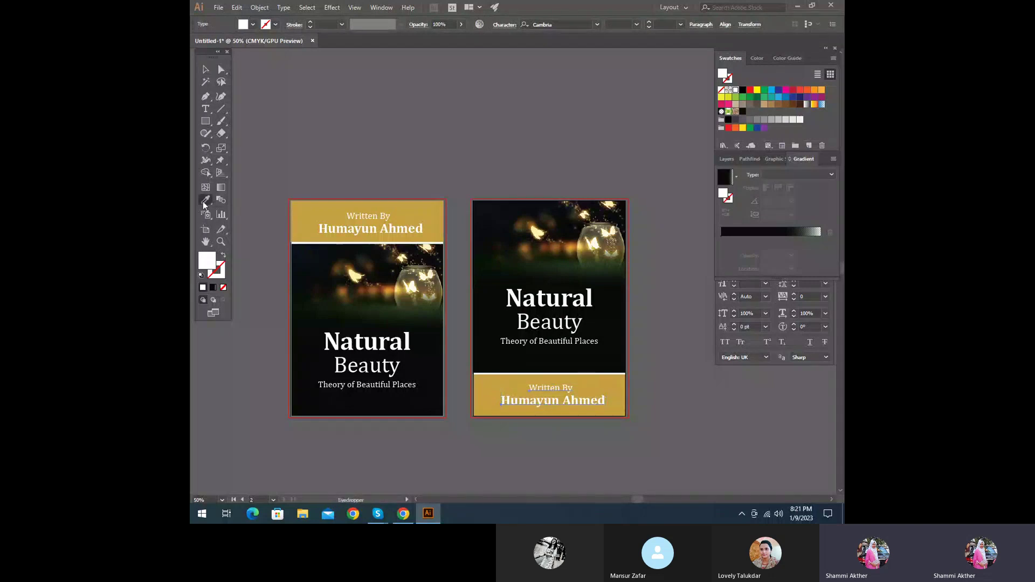
pyautogui.click(549, 356)
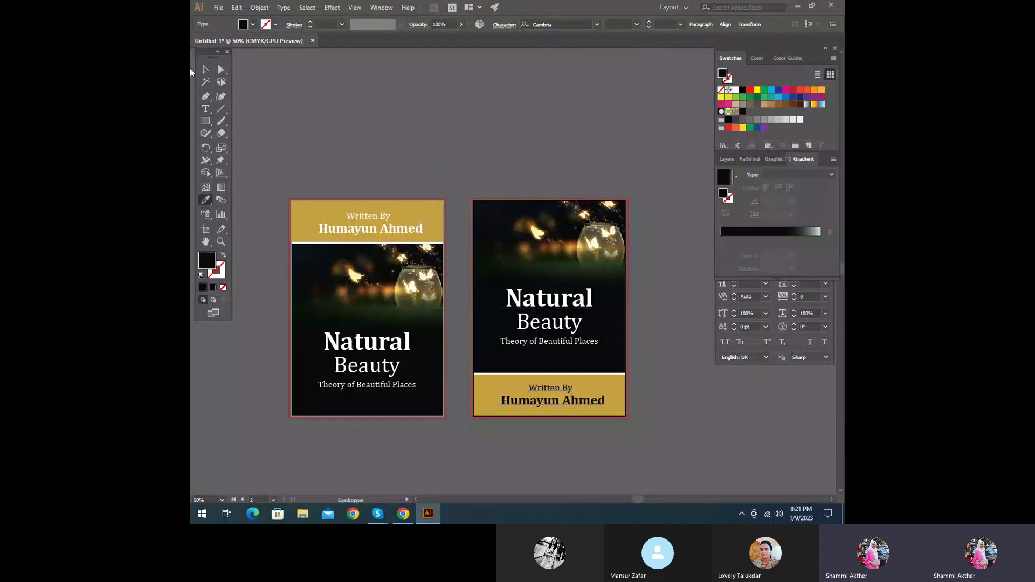
pyautogui.press('v')
pyautogui.click(726, 25)
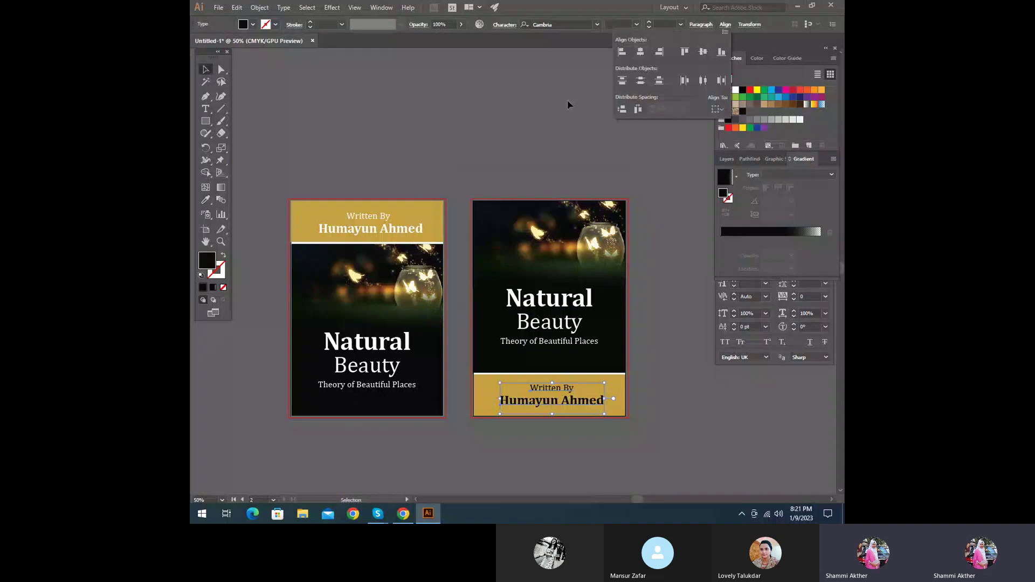
pyautogui.click(569, 105)
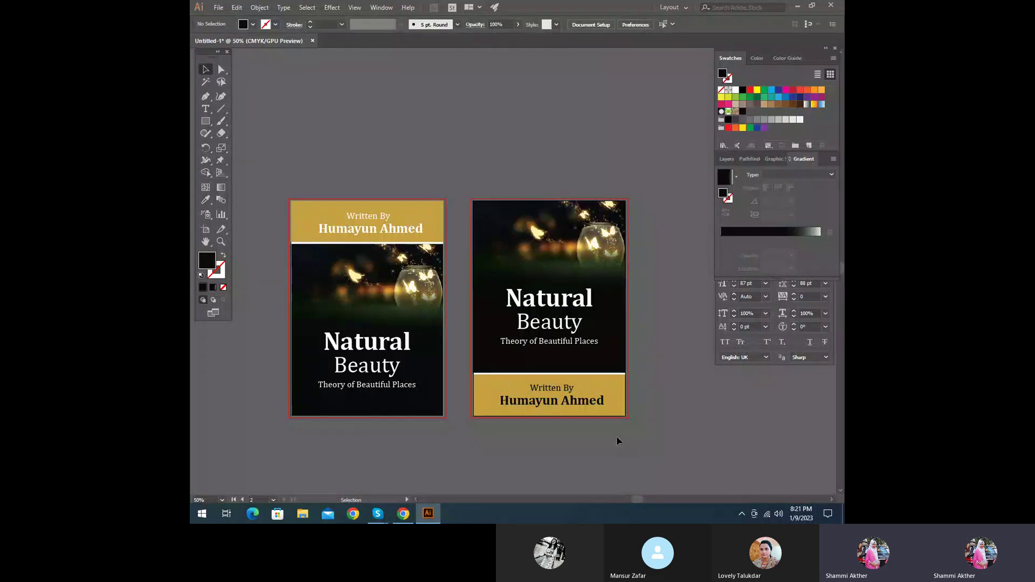
# - Recolour the two author text lines with an off-white sampled from the glowing jar in the photo
pyautogui.click(552, 400)
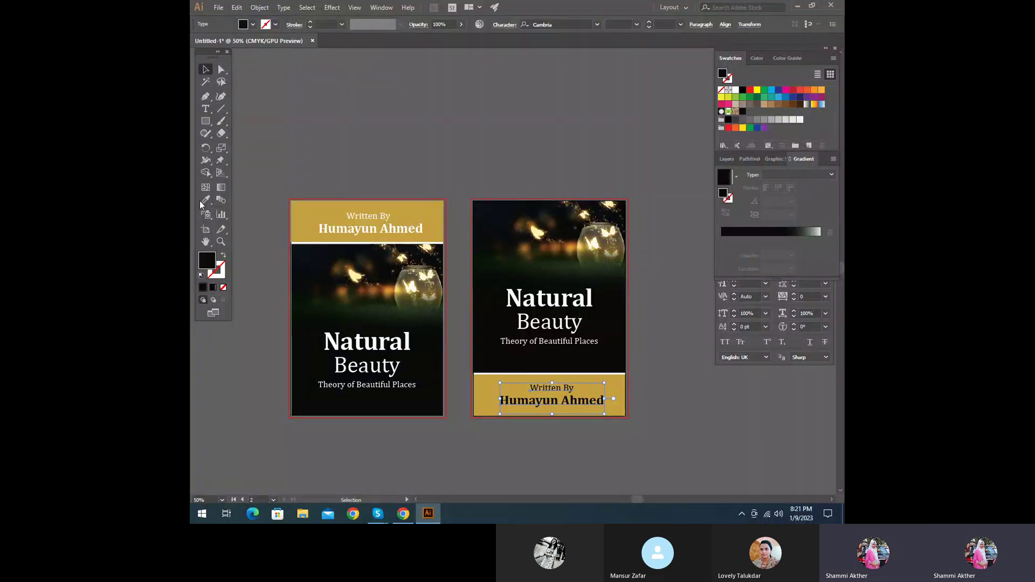
pyautogui.click(206, 201)
pyautogui.click(528, 260)
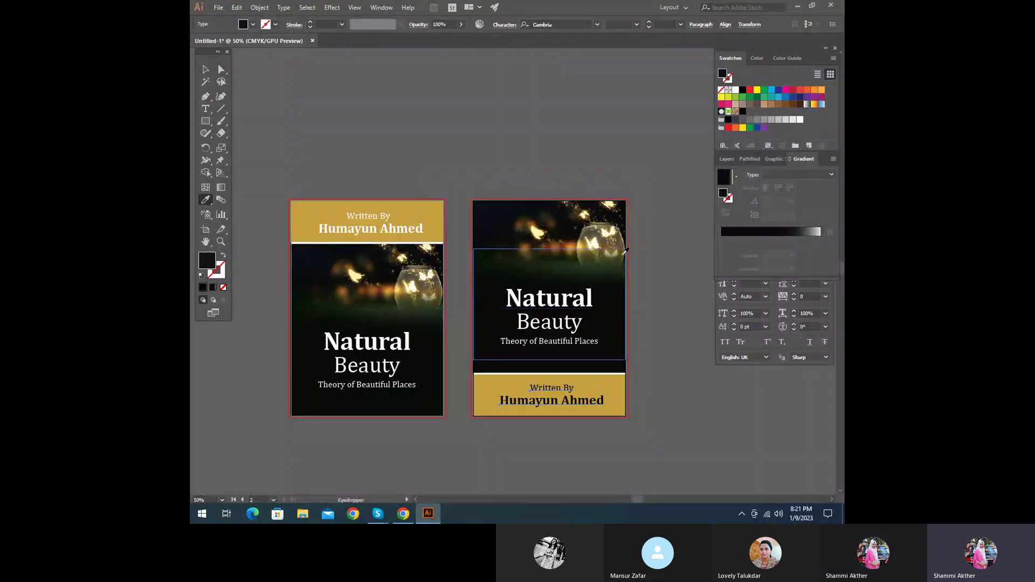
pyautogui.click(590, 245)
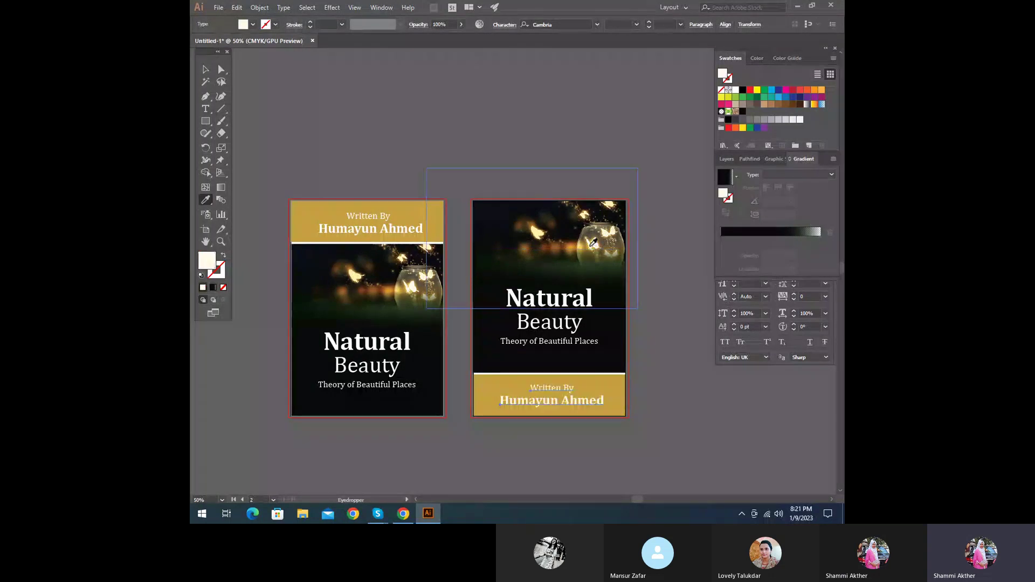
pyautogui.press('v')
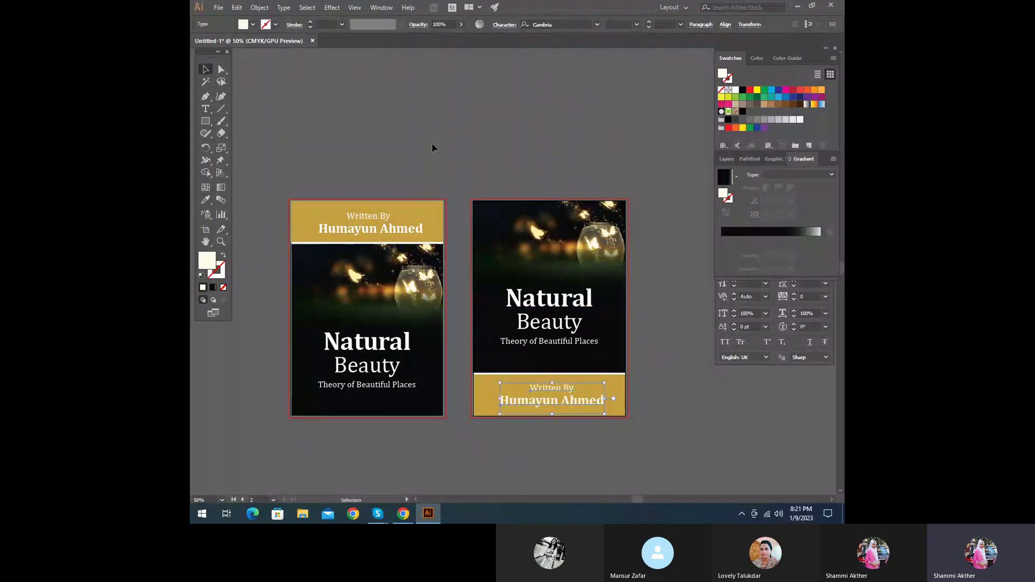
pyautogui.click(434, 147)
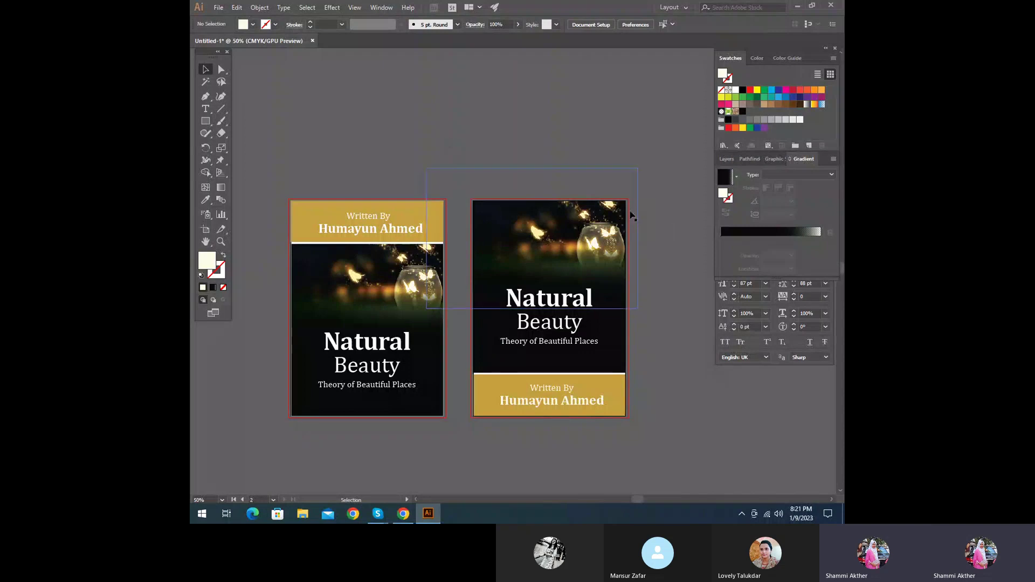
# - Copy the author name line to the top of the second cover and replace its text with "Publication By"
pyautogui.click(537, 403)
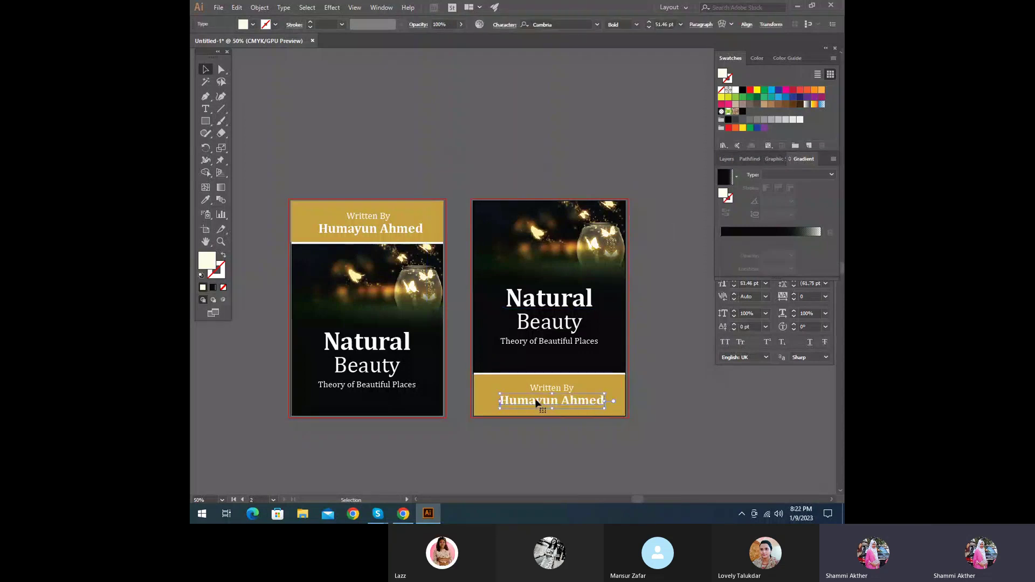
pyautogui.moveTo(557, 408); pyautogui.dragTo(560, 227)
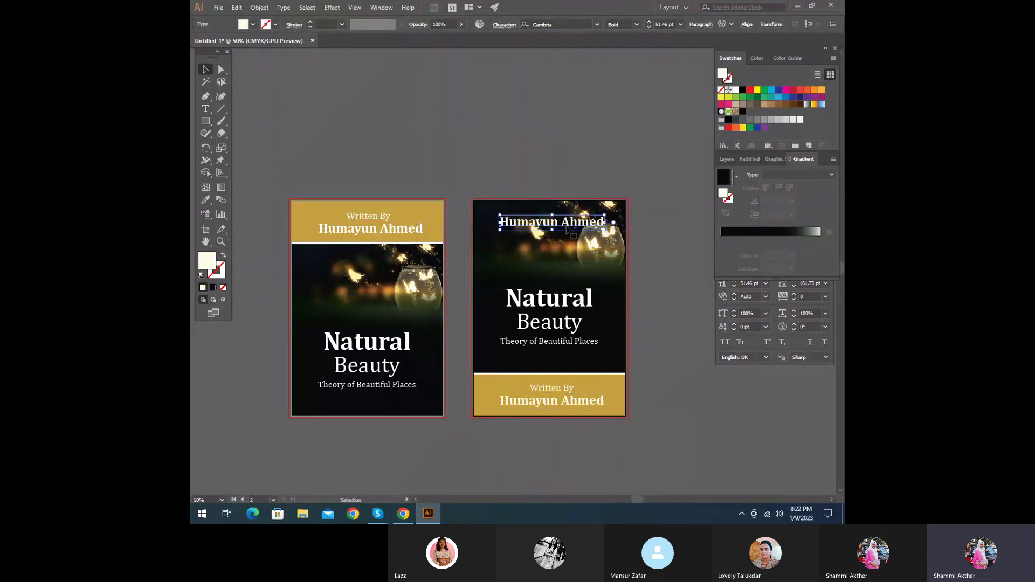
pyautogui.click(206, 109)
pyautogui.moveTo(500, 222); pyautogui.dragTo(616, 230)
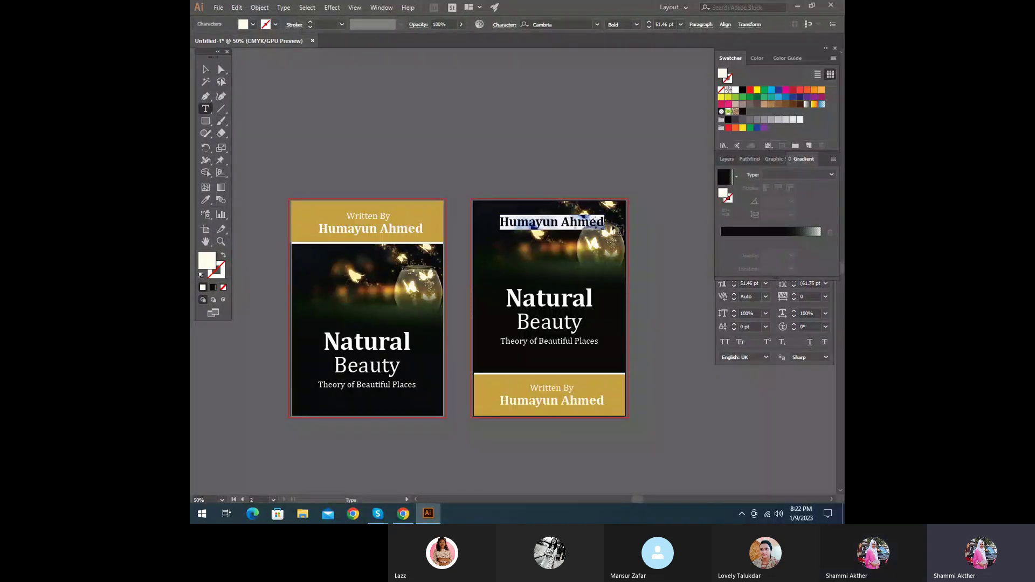
pyautogui.write('Publication')
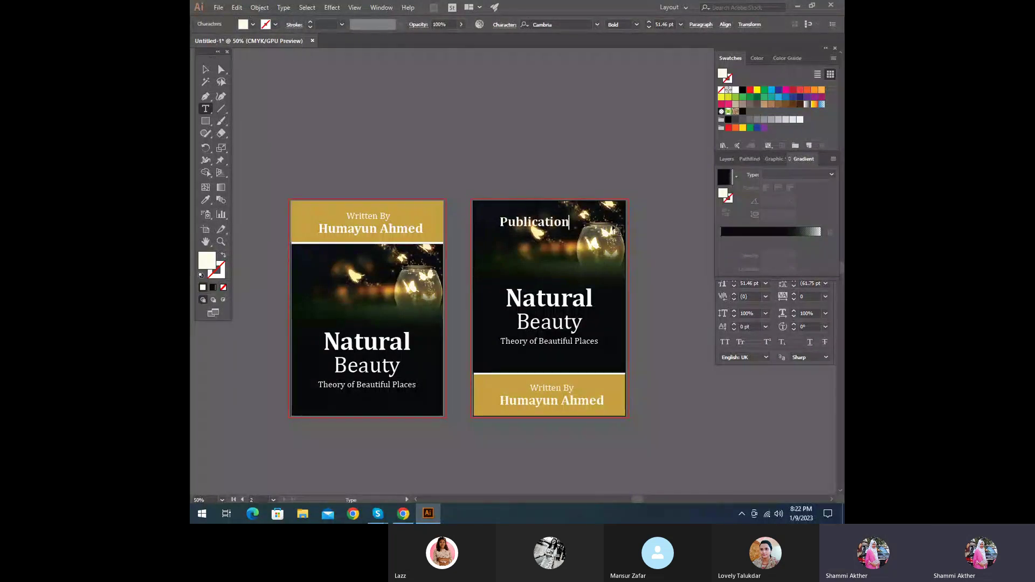
pyautogui.write(' By')
pyautogui.press('Escape')
# - Scale the "Publication By" text down to about 35 pt near the cover's upper edge and set its style to Regular
pyautogui.moveTo(569, 221); pyautogui.dragTo(580, 213)
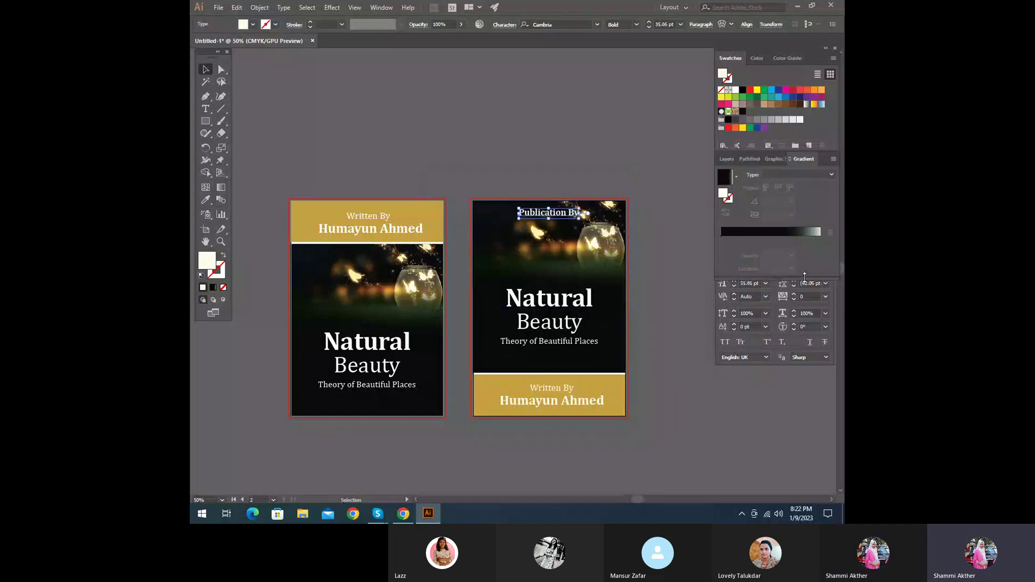
pyautogui.click(775, 352)
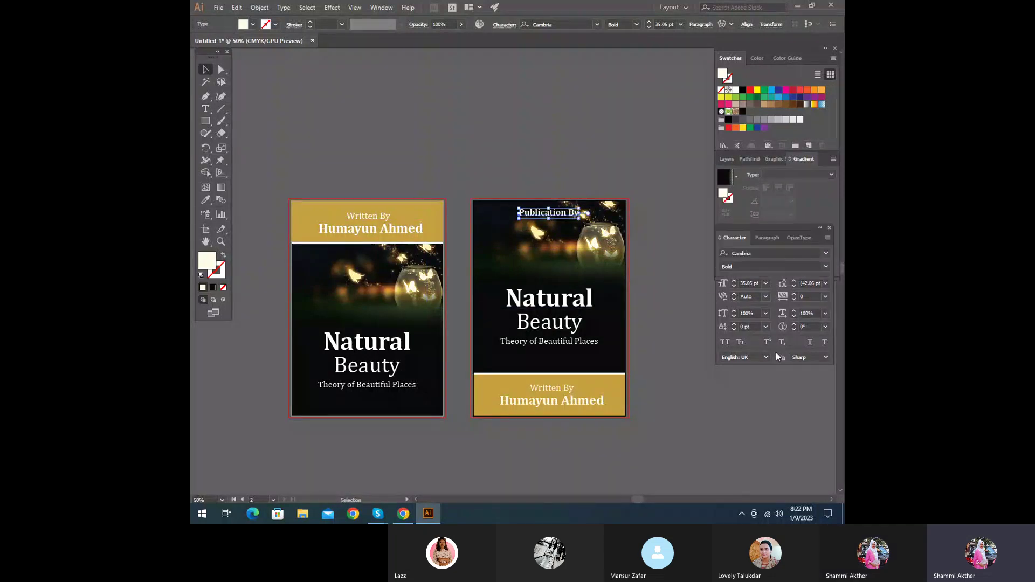
pyautogui.click(825, 267)
pyautogui.click(784, 279)
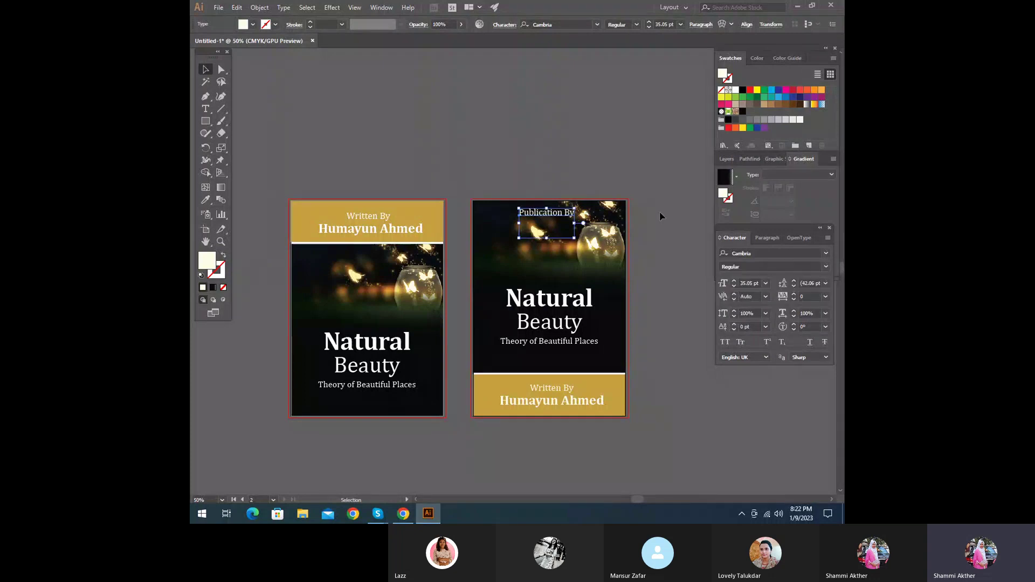
pyautogui.click(620, 157)
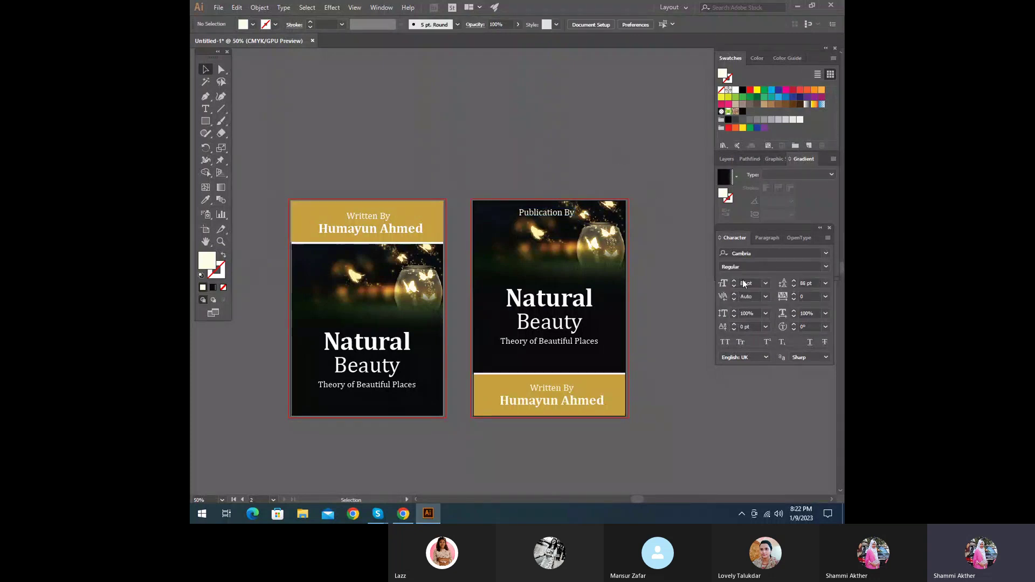
# - Centre the "Publication By" text horizontally on the second artboard
pyautogui.click(561, 224)
pyautogui.click(746, 24)
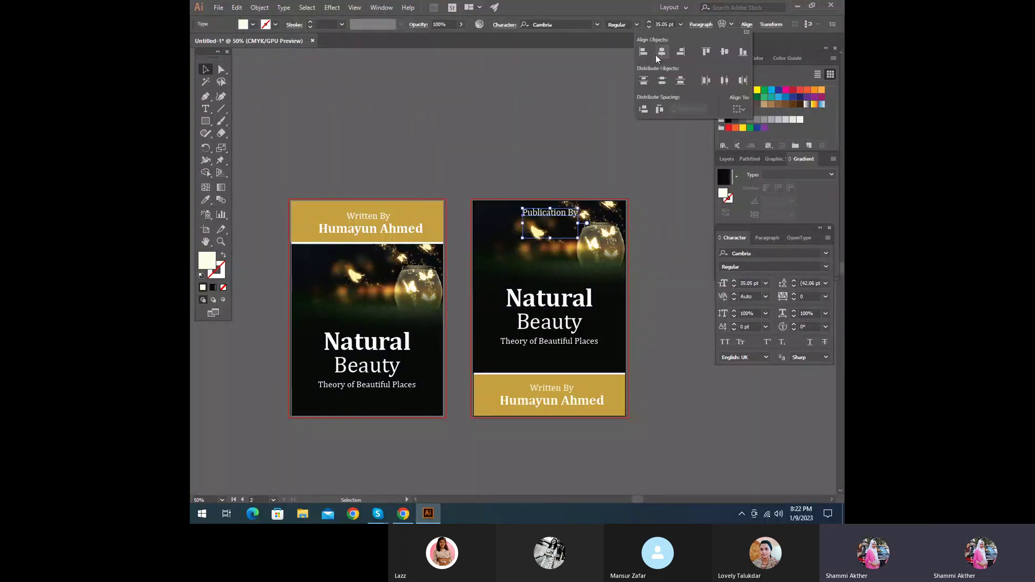
pyautogui.click(547, 111)
# - Extend the publisher line at the top of the second cover to read "Publication By Design Leaders"
pyautogui.press('z')
pyautogui.click(547, 231)
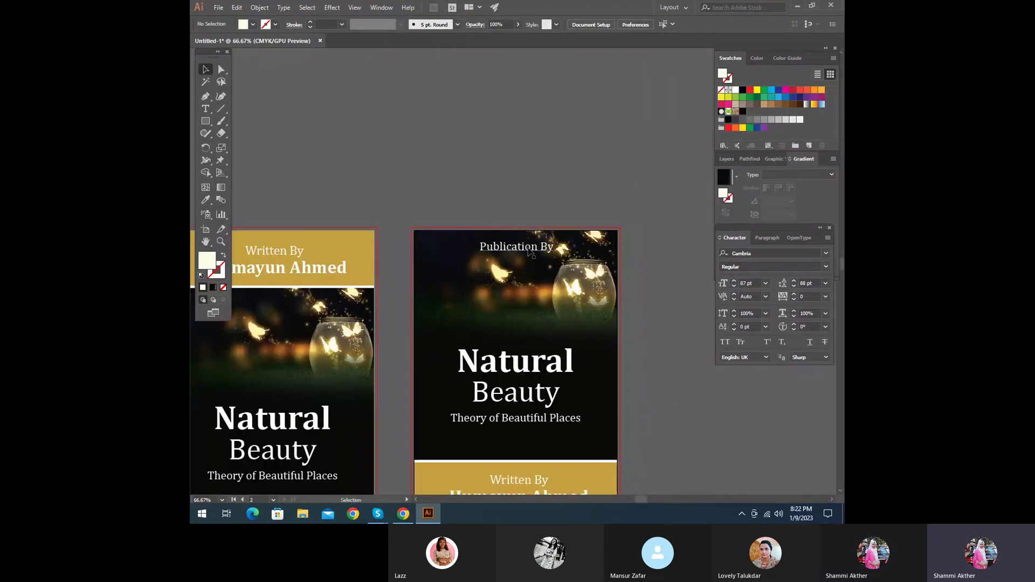
pyautogui.press('t')
pyautogui.click(555, 251)
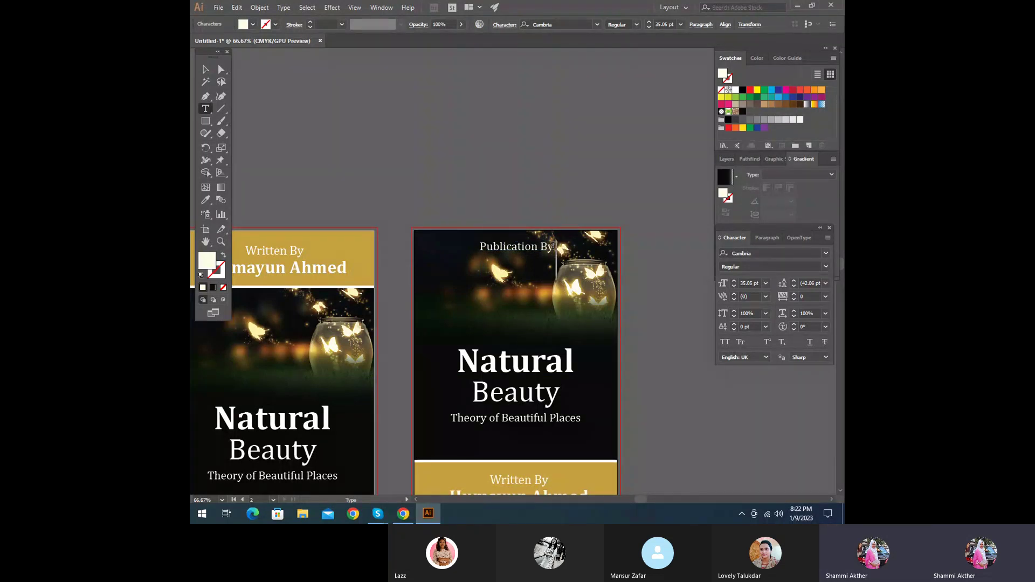
pyautogui.write('Pres')
pyautogui.write('ign Leade')
pyautogui.write('rs')
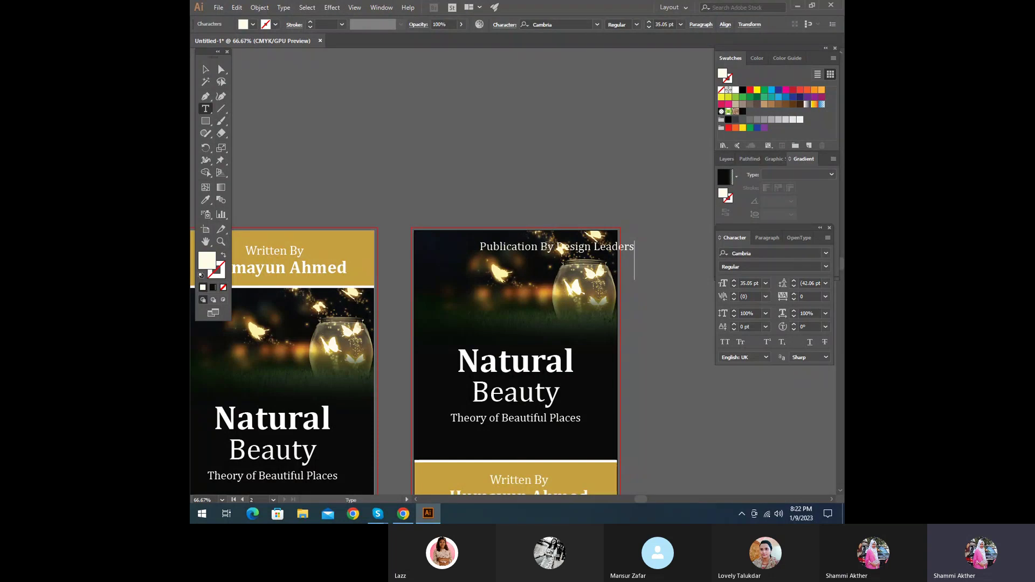
# - Centre the extended "Publication By Design Leaders" line horizontally on the second artboard
pyautogui.click(204, 72)
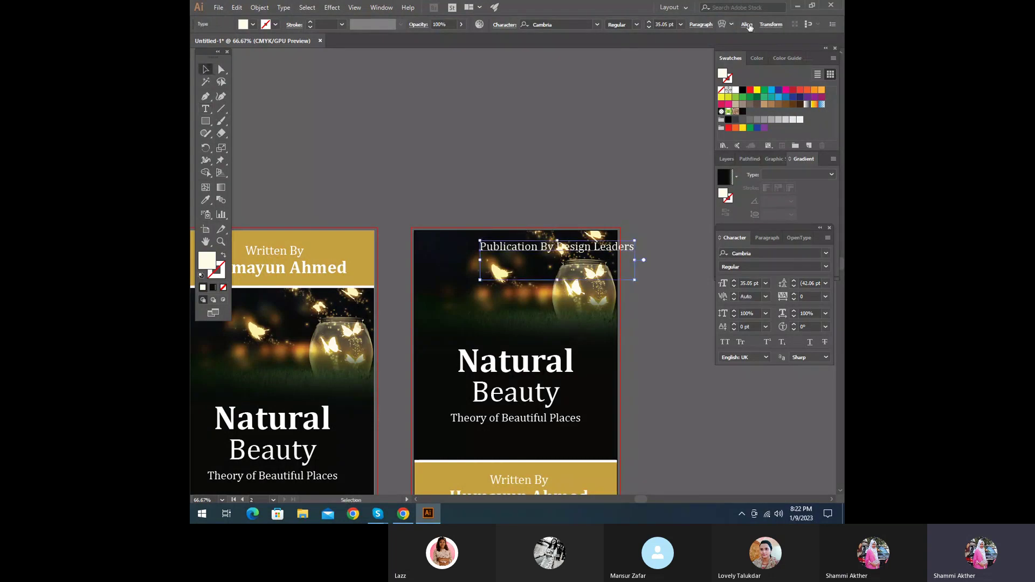
pyautogui.click(746, 25)
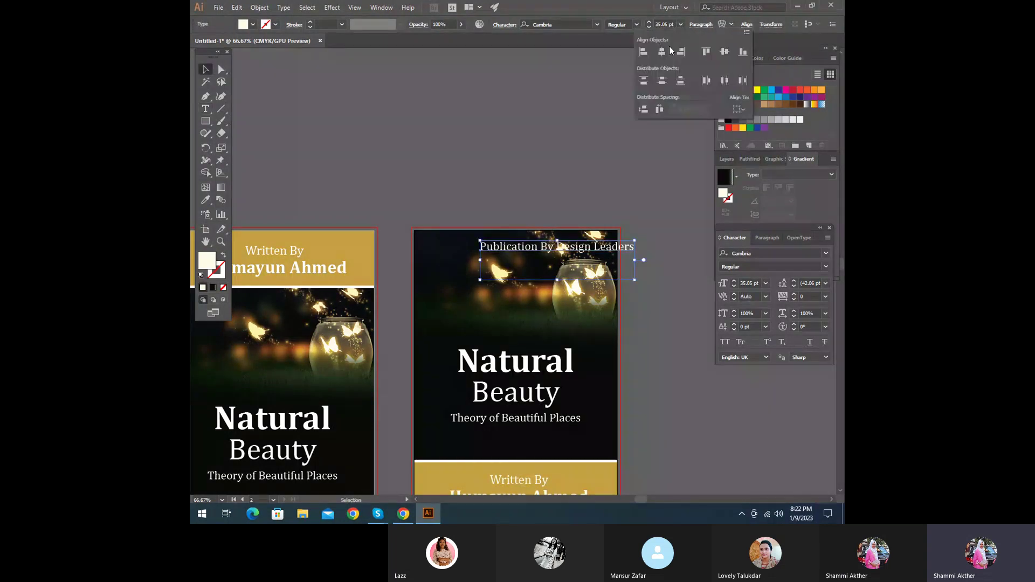
pyautogui.click(662, 52)
pyautogui.click(543, 128)
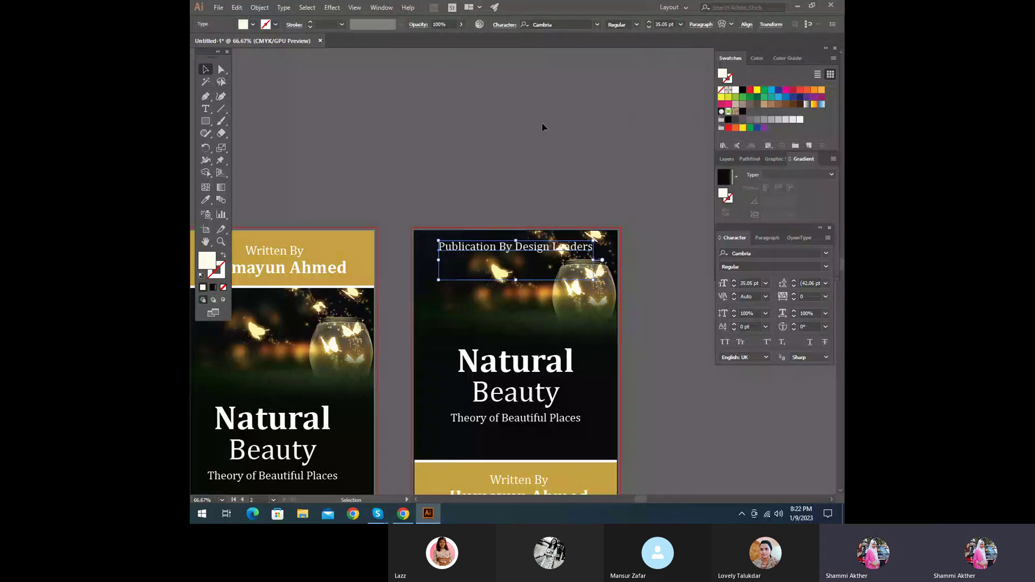
# - Try moving the "Publication By Design Leaders" line lower over the photo on the second cover
pyautogui.click(545, 127)
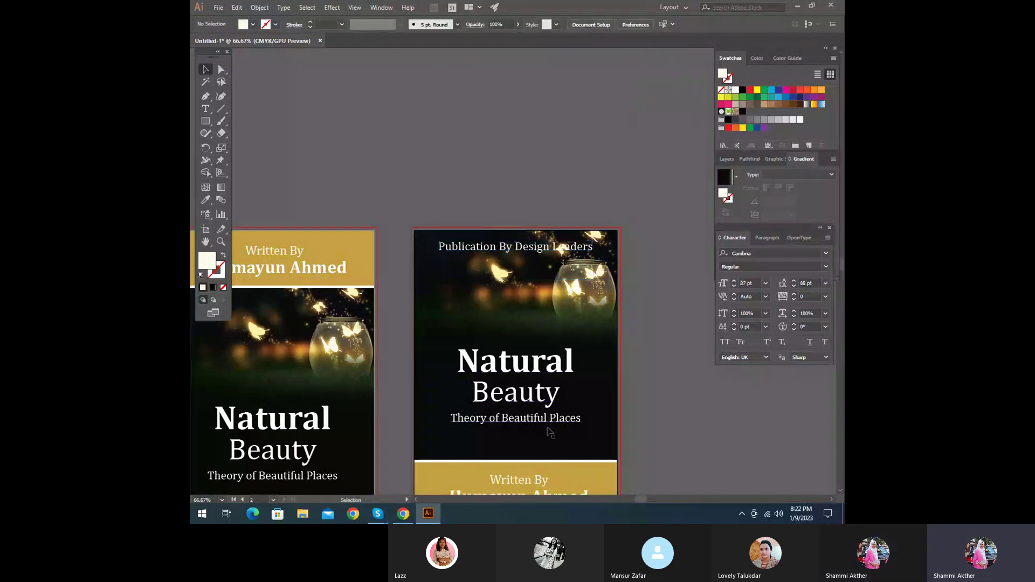
pyautogui.scroll(-1, 563, 345)
pyautogui.hotkey('ctrl', '-')
pyautogui.moveTo(469, 197); pyautogui.dragTo(471, 344)
pyautogui.click(601, 318)
pyautogui.hotkey('ctrl', 'z')
pyautogui.click(636, 296)
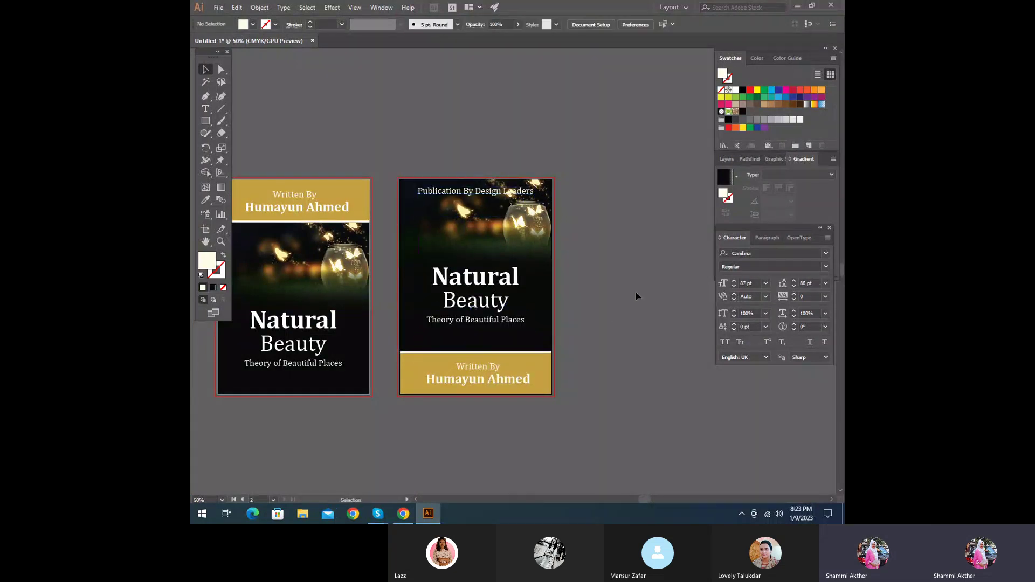
pyautogui.moveTo(479, 200); pyautogui.dragTo(478, 264)
pyautogui.hotkey('ctrl', 'z')
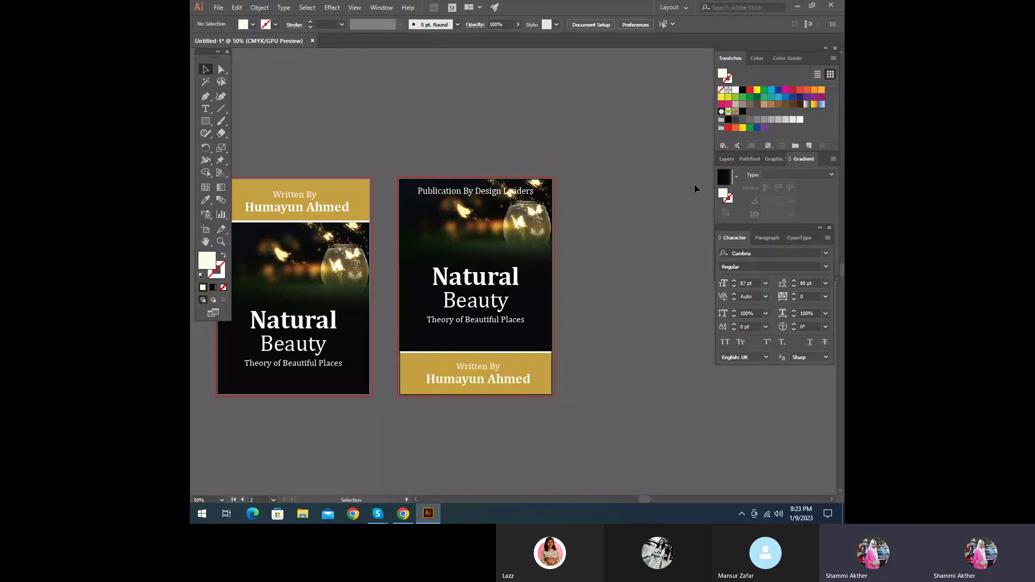
# - Nudge the "Publication By Design Leaders" line slightly down from the second cover's upper edge
pyautogui.scroll(-1, 549, 253)
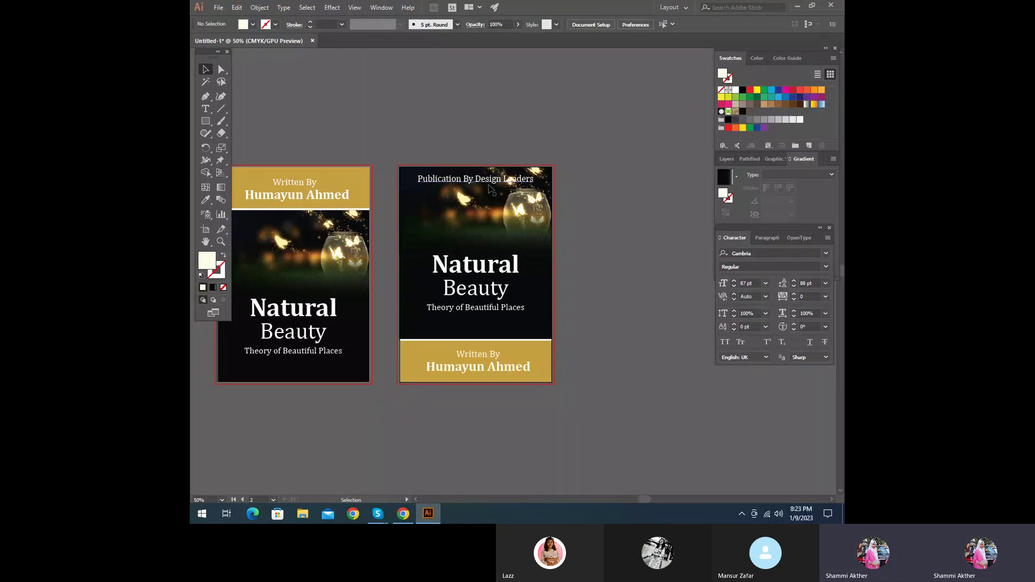
pyautogui.moveTo(489, 186); pyautogui.dragTo(489, 191)
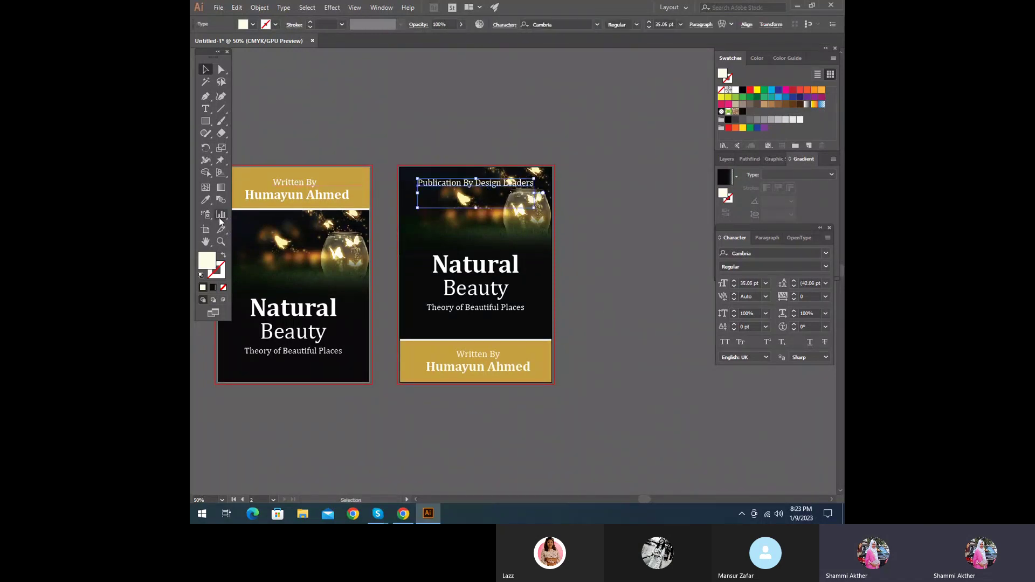
pyautogui.click(205, 200)
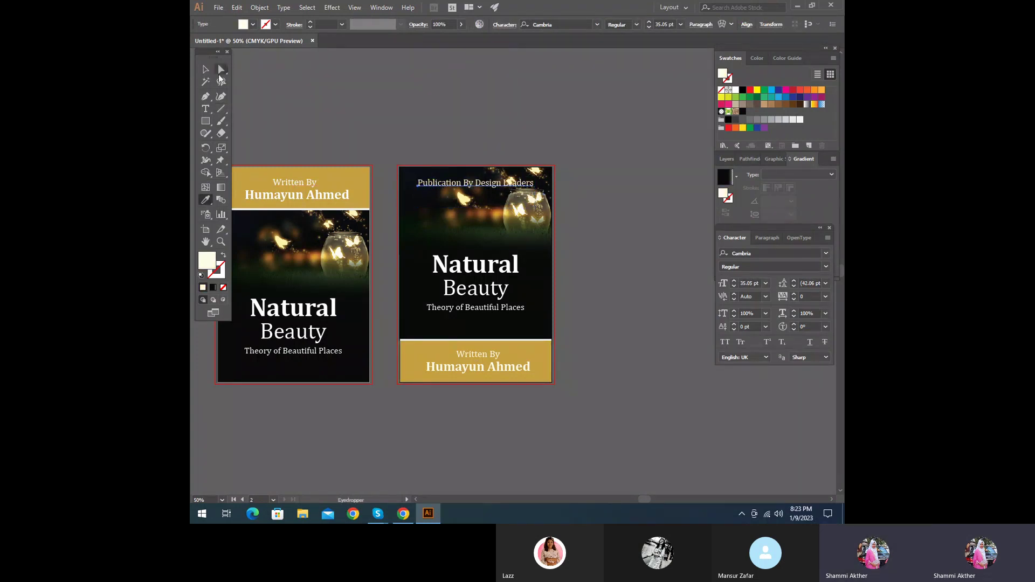
pyautogui.click(205, 69)
pyautogui.click(497, 97)
pyautogui.scroll(1, 573, 311)
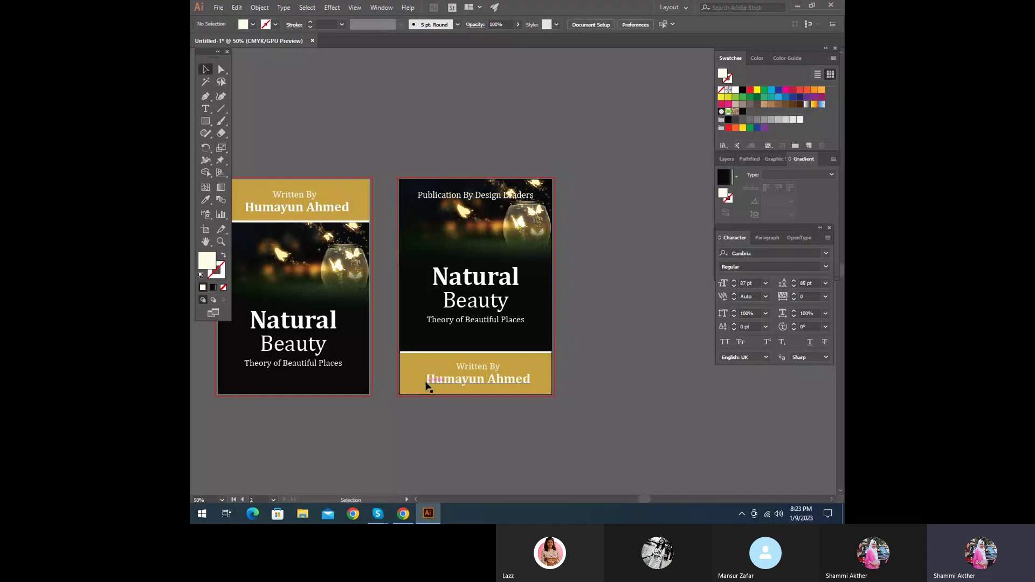
# - Move the "Publication By Design Leaders" line off the second cover to the blank canvas above the two artboards
pyautogui.press('z')
pyautogui.click(486, 234)
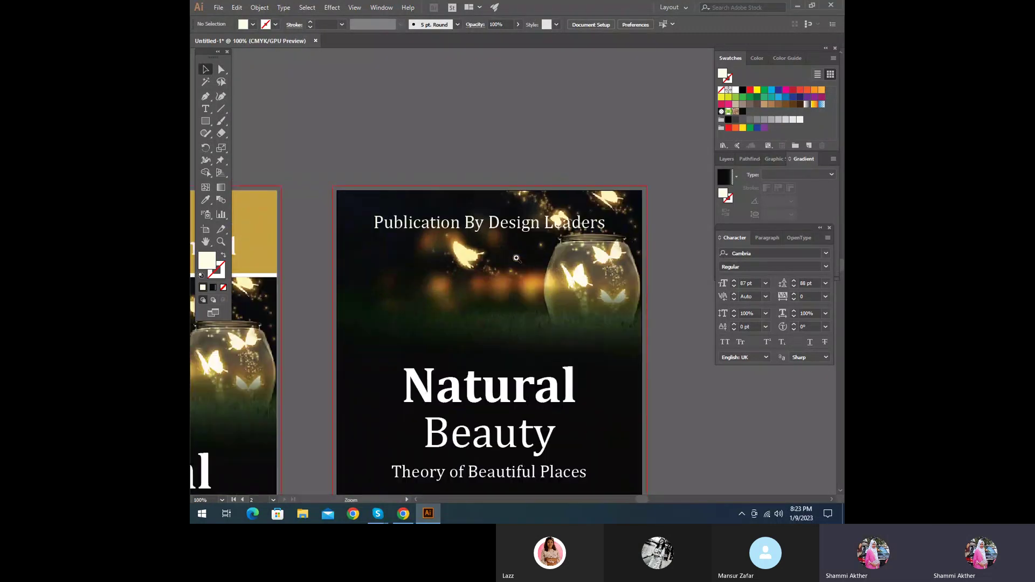
pyautogui.scroll(-1, 548, 423)
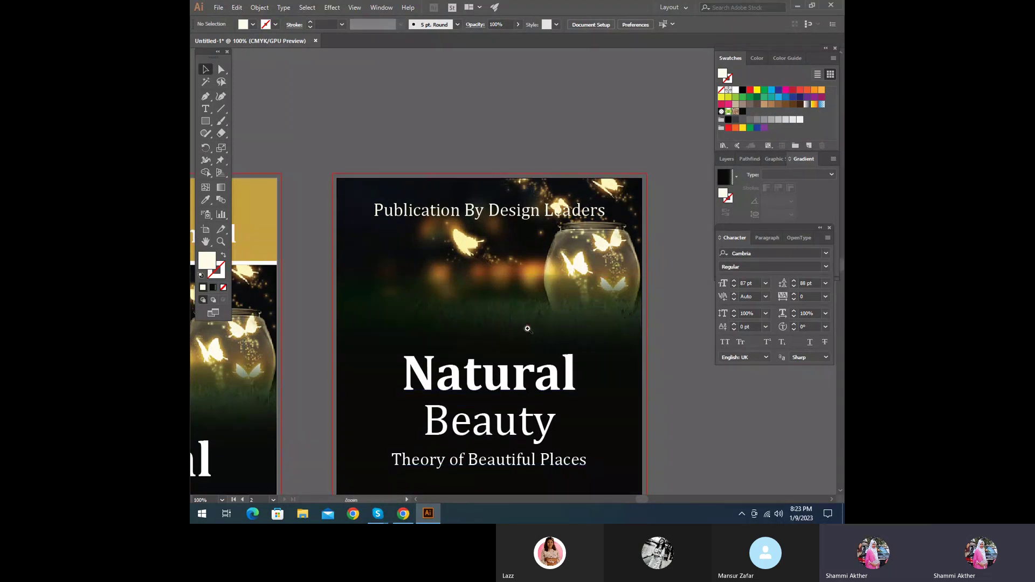
pyautogui.keyDown('alt'); pyautogui.click(527, 326); pyautogui.keyUp('alt')
pyautogui.hscroll(-3, 551, 405)
pyautogui.scroll(-1, 551, 406)
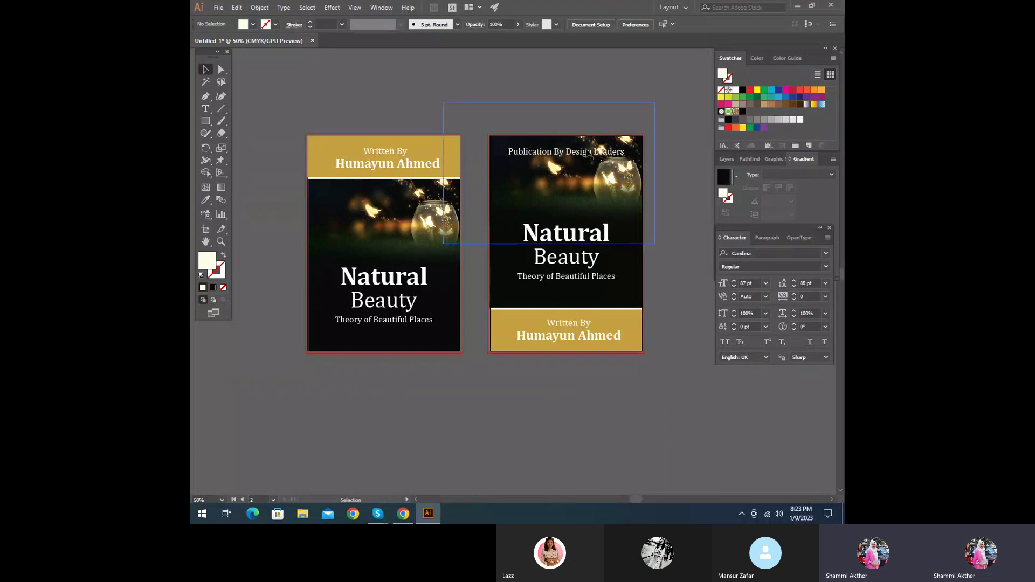
pyautogui.moveTo(591, 157); pyautogui.dragTo(472, 94)
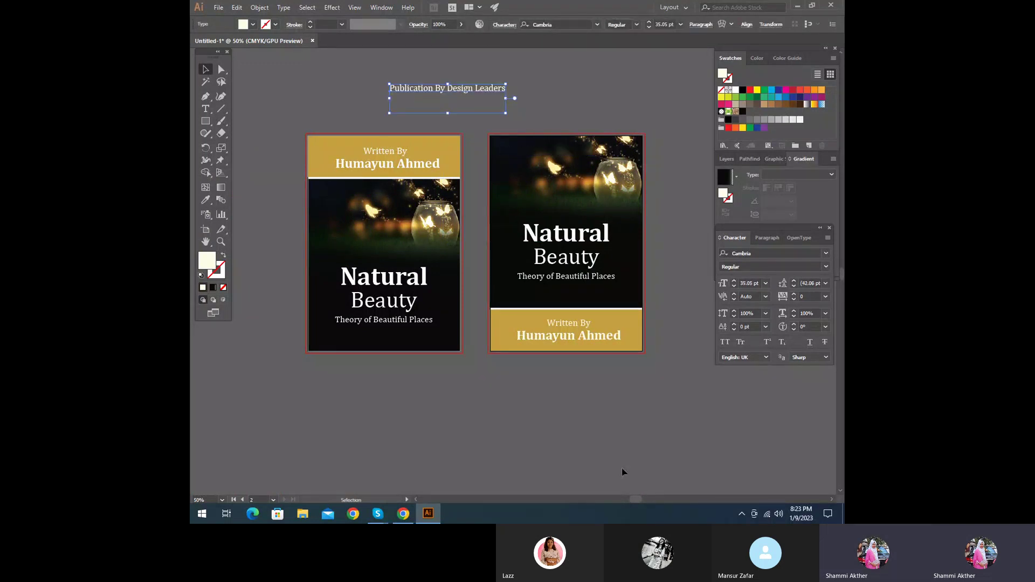
# - Try black, brown, gold and white fills sampled from the second cover with the Eyedropper on its bottom author band
pyautogui.click(509, 346)
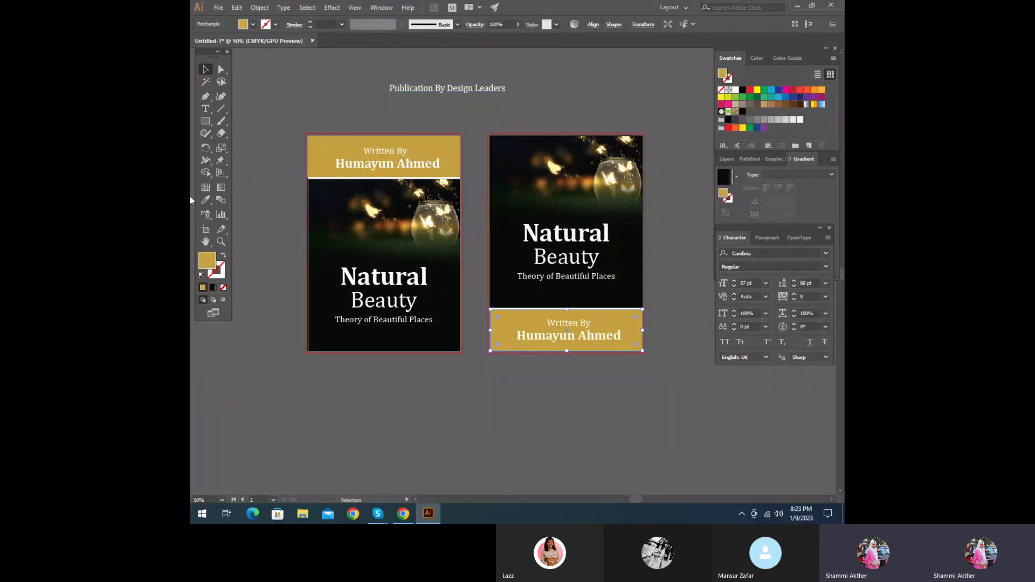
pyautogui.click(206, 200)
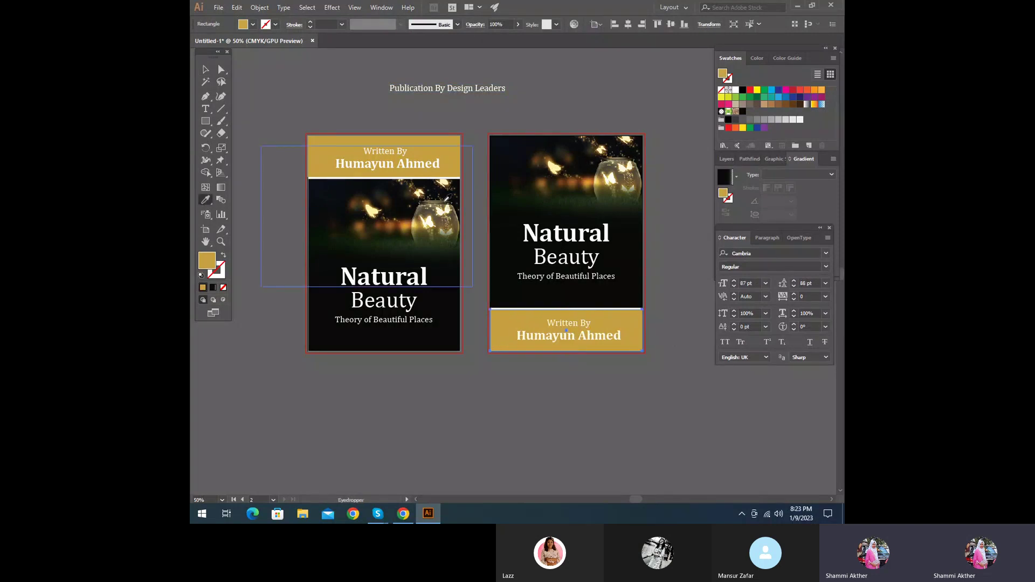
pyautogui.click(507, 165)
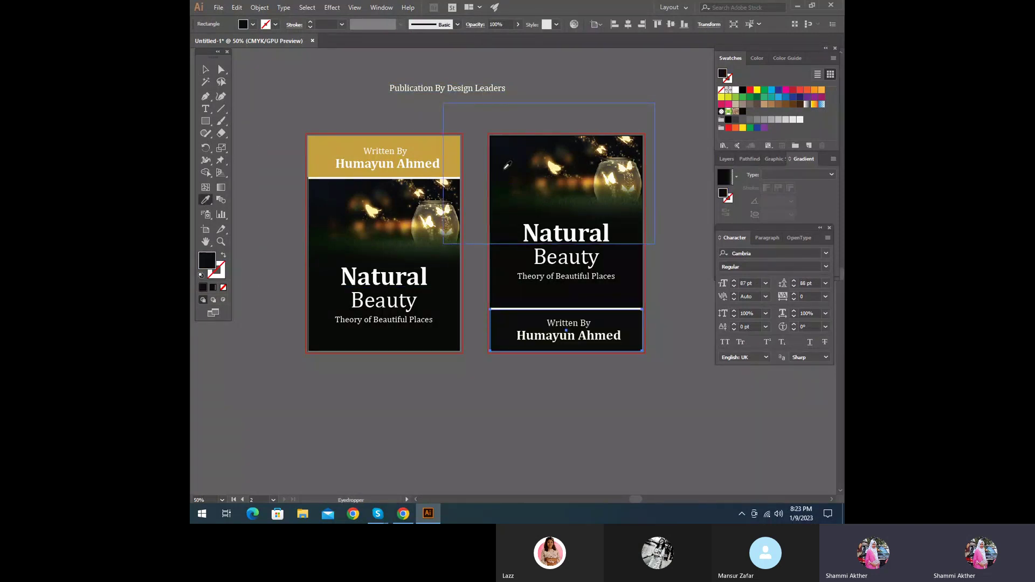
pyautogui.click(545, 161)
pyautogui.click(564, 177)
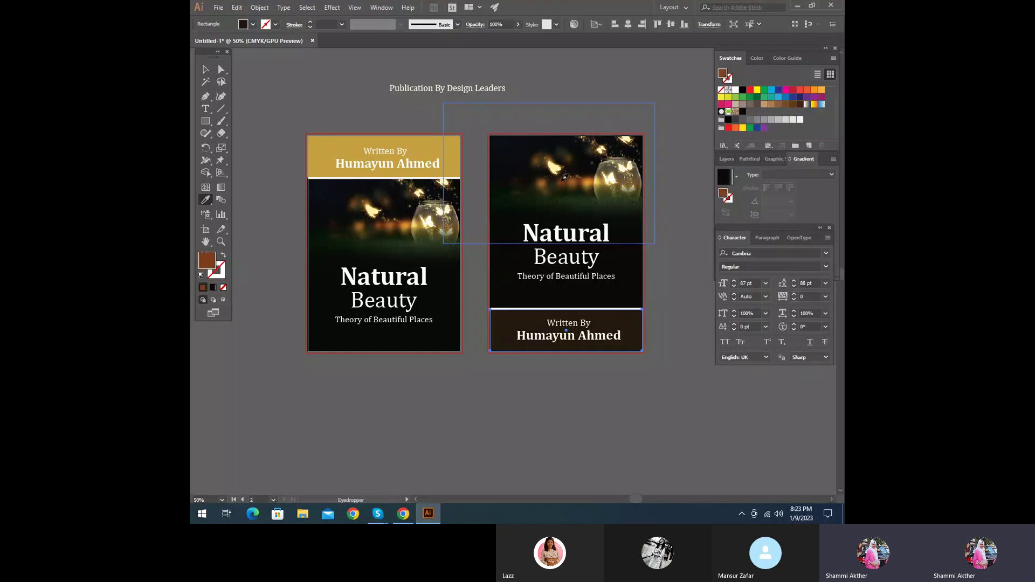
pyautogui.click(571, 175)
pyautogui.click(593, 186)
pyautogui.click(609, 180)
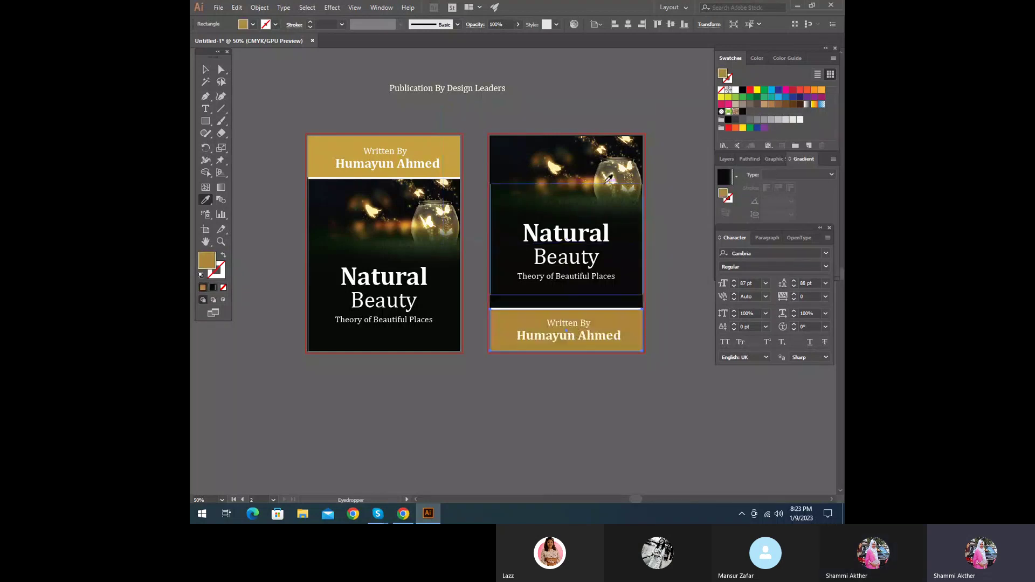
pyautogui.click(566, 233)
pyautogui.press('v')
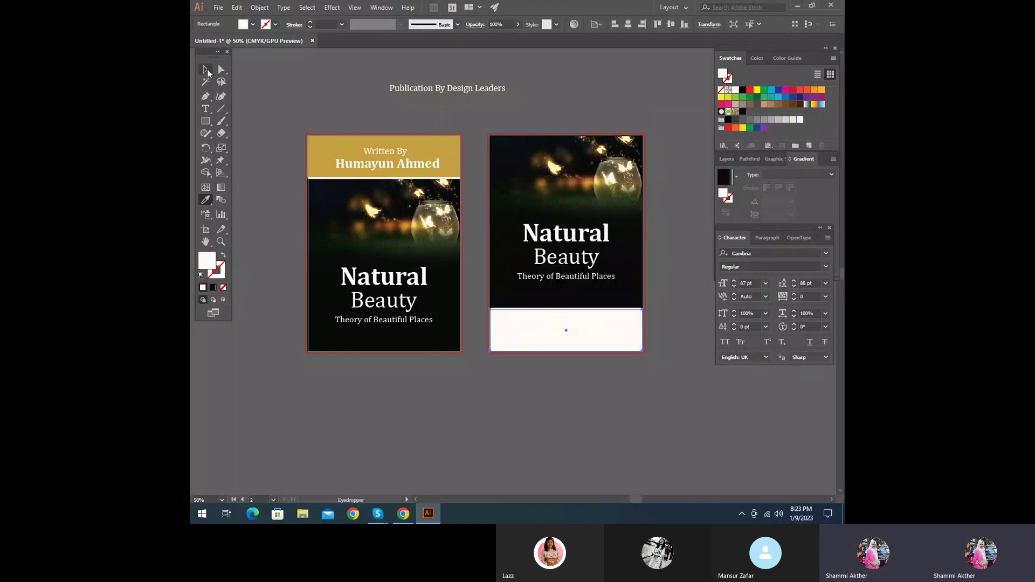
# - Place a copy of the butterfly jar photo without the dark gradient on the blank canvas above the second artboard
pyautogui.click(508, 232)
pyautogui.moveTo(764, 333); pyautogui.dragTo(674, 393)
pyautogui.click(530, 211)
pyautogui.moveTo(530, 211); pyautogui.dragTo(659, 91)
pyautogui.click(658, 248)
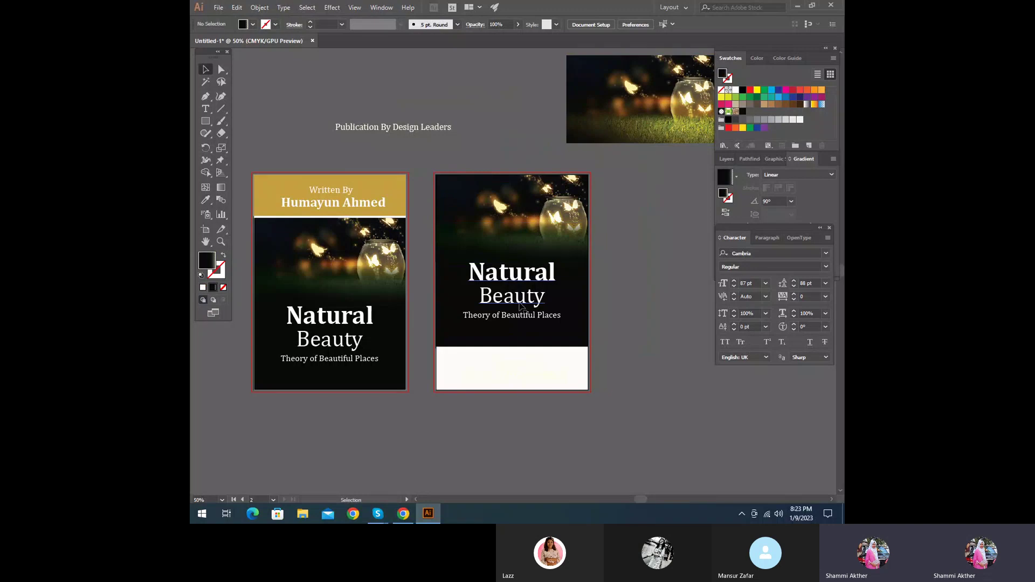
# - Fill the second cover's bottom band with a green sampled from the grass in the photo copy
pyautogui.click(444, 352)
pyautogui.click(206, 200)
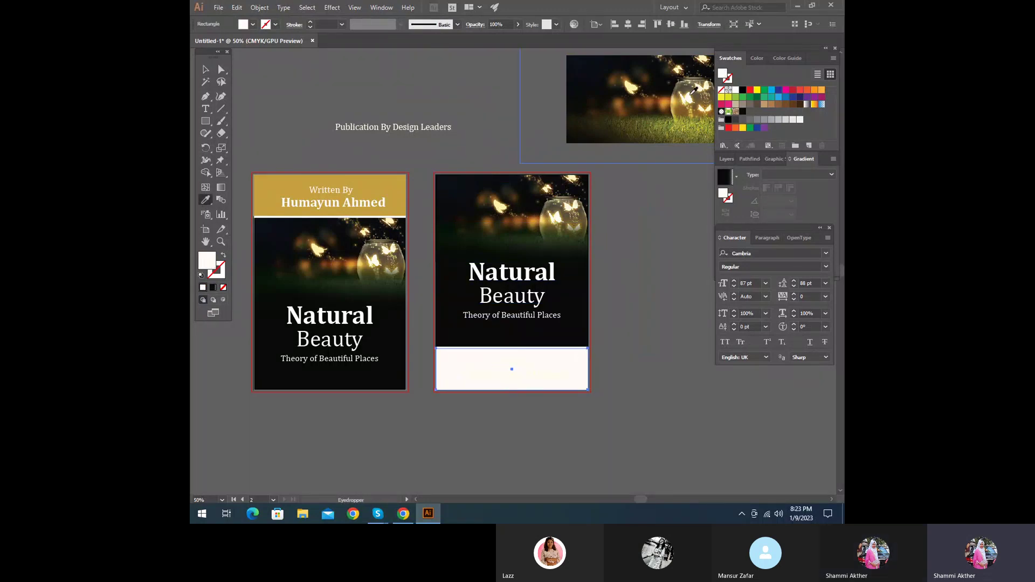
pyautogui.click(665, 122)
pyautogui.click(665, 122)
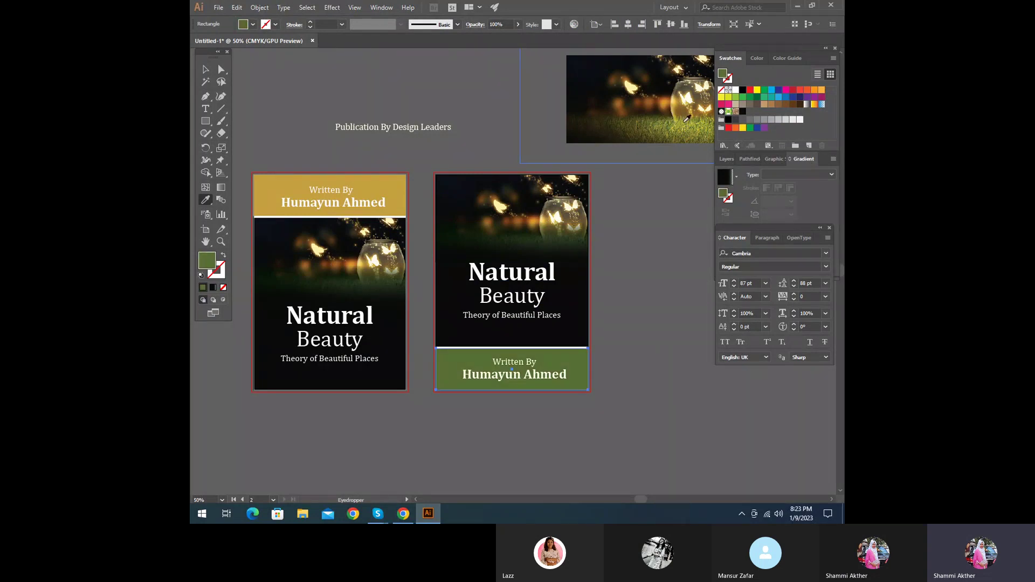
pyautogui.click(665, 122)
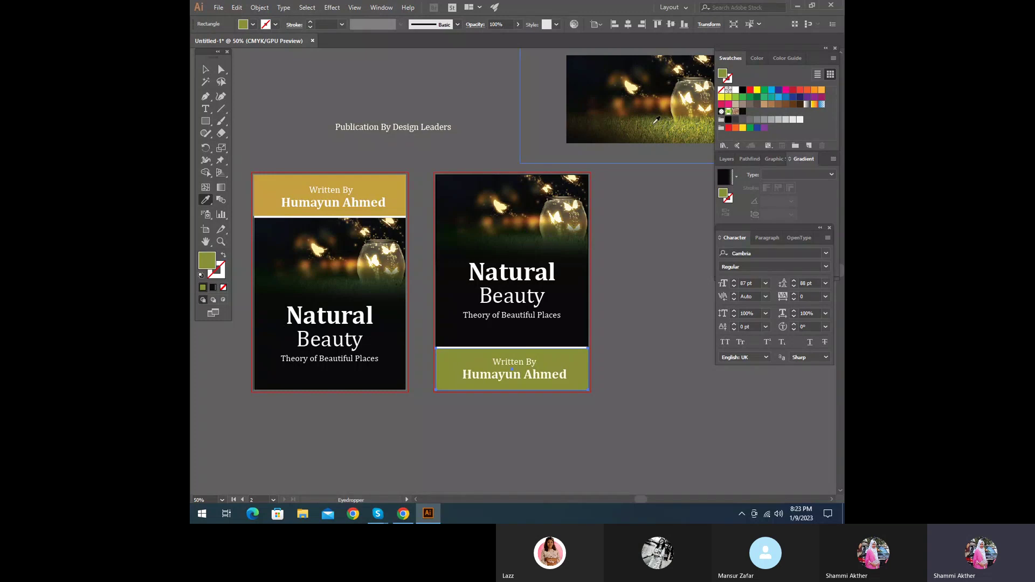
# - Try gold, brown and orange tones sampled from the photo copy's jar and glowing lights as the bottom band's fill
pyautogui.click(655, 123)
pyautogui.click(682, 125)
pyautogui.click(691, 107)
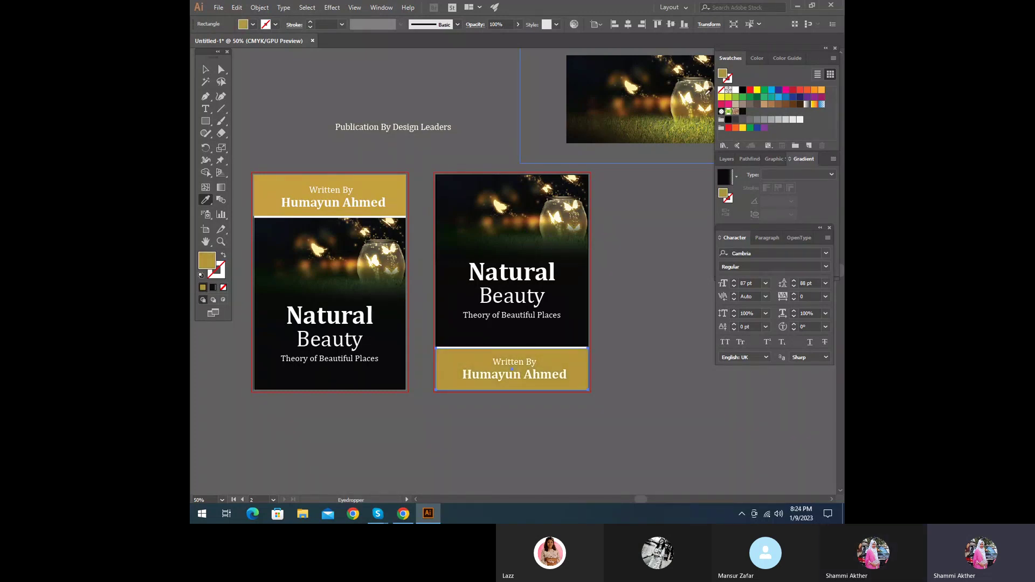
pyautogui.click(699, 101)
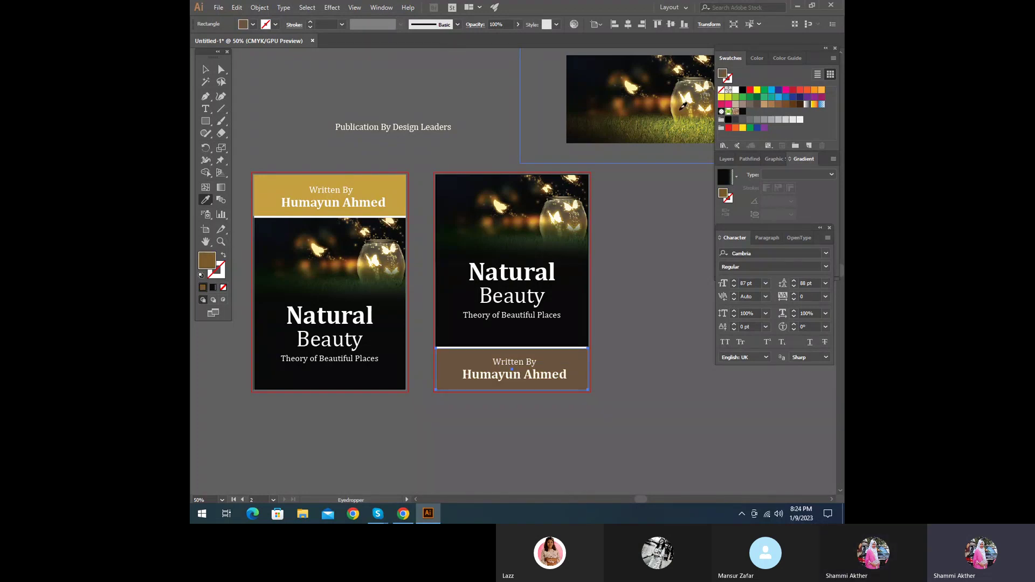
pyautogui.click(654, 98)
pyautogui.click(666, 100)
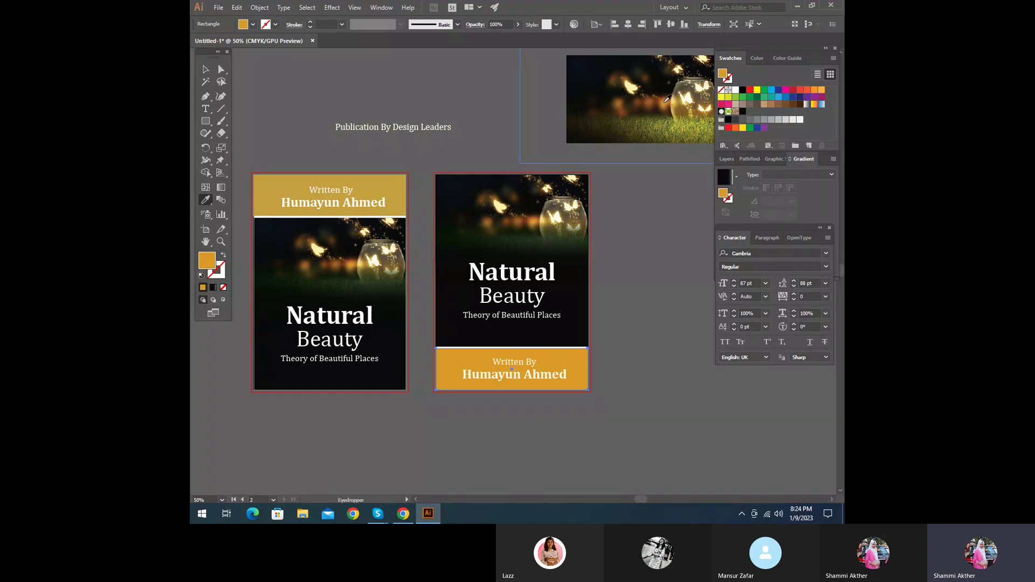
pyautogui.click(665, 99)
pyautogui.click(659, 109)
pyautogui.click(674, 106)
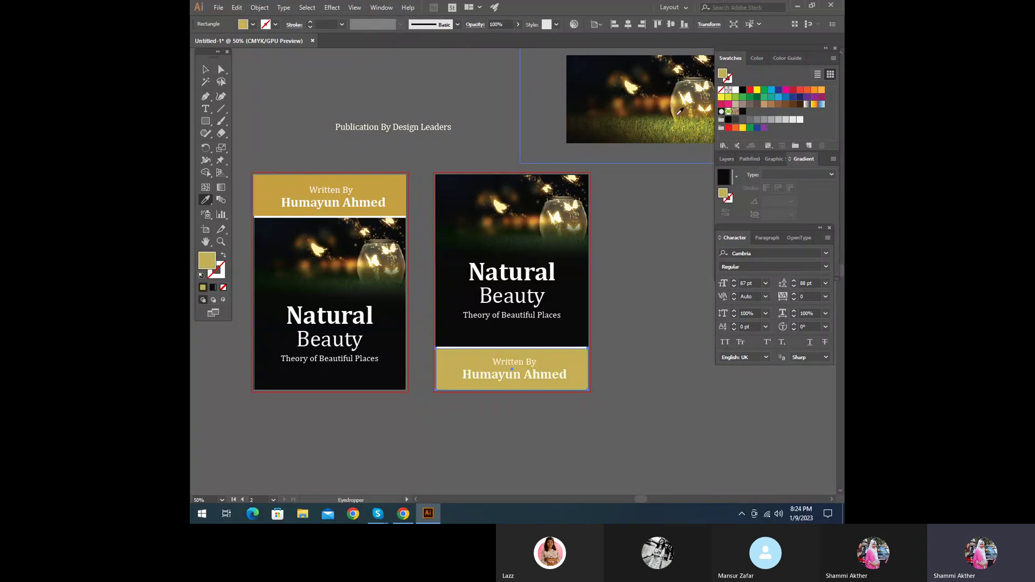
# - Try dark olive, cream, tan and brown samples from the photo copy as the second cover's band fill
pyautogui.click(610, 130)
pyautogui.click(612, 129)
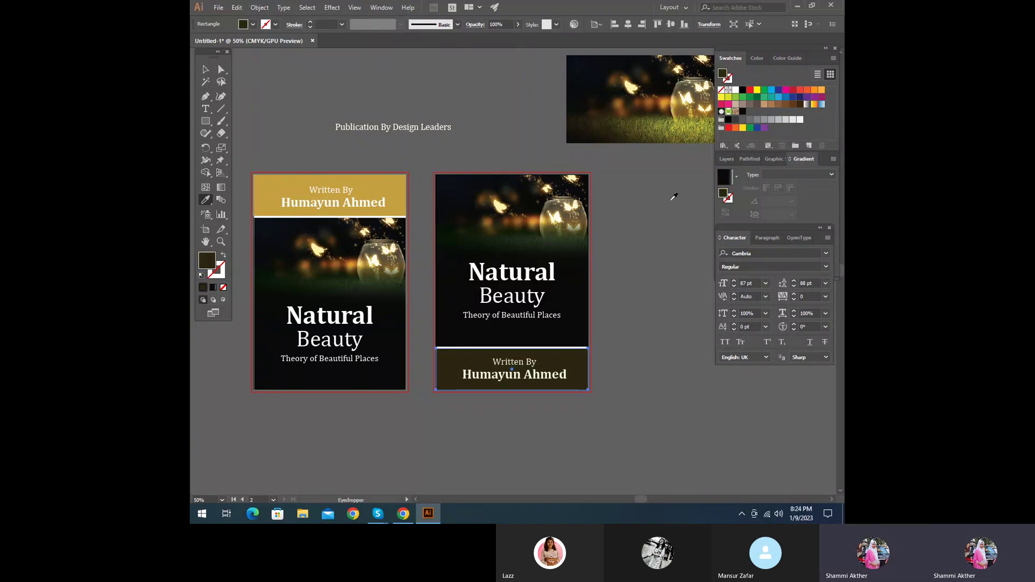
pyautogui.scroll(1, 672, 194)
pyautogui.click(699, 110)
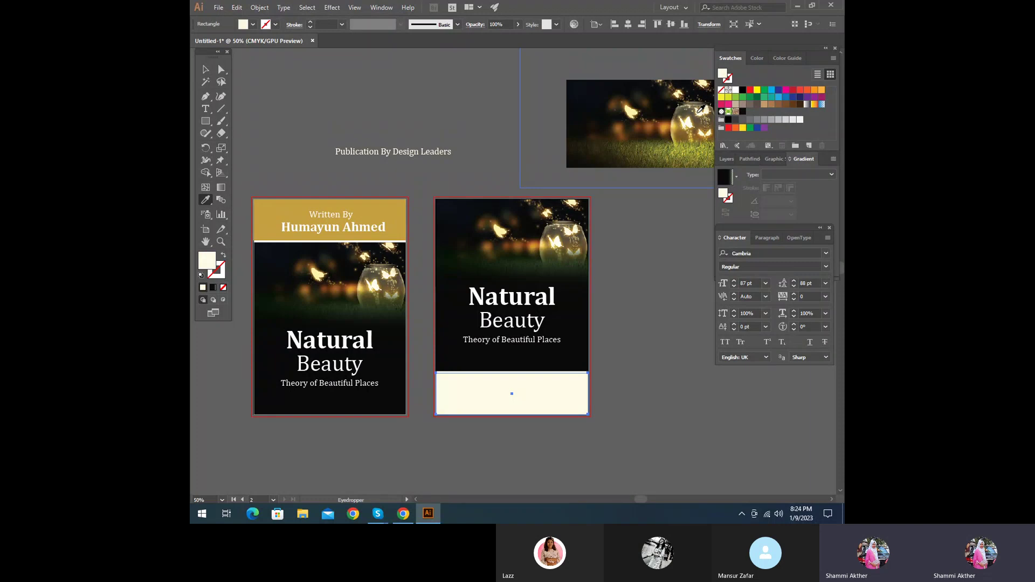
pyautogui.click(681, 93)
pyautogui.click(680, 87)
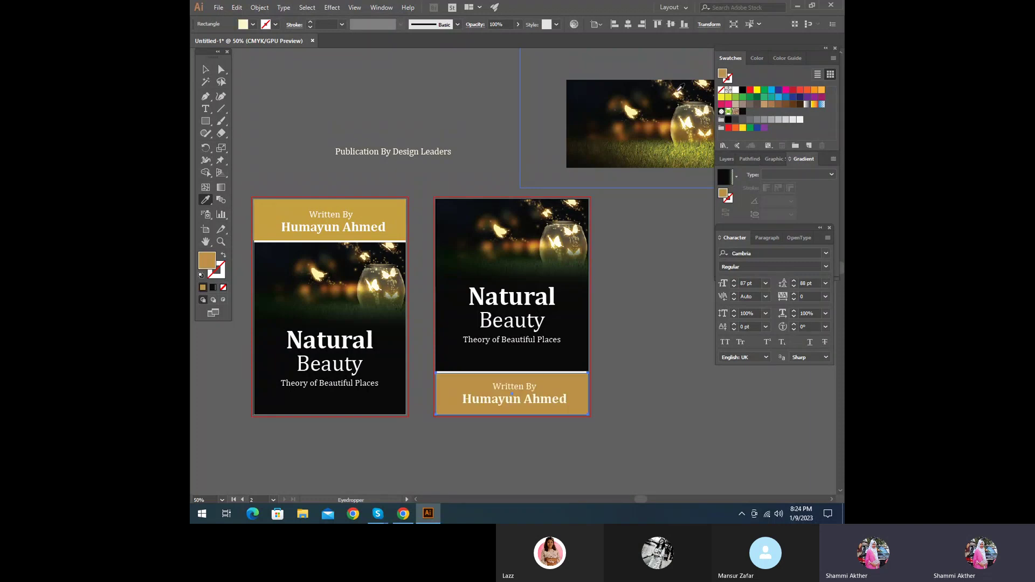
pyautogui.click(680, 89)
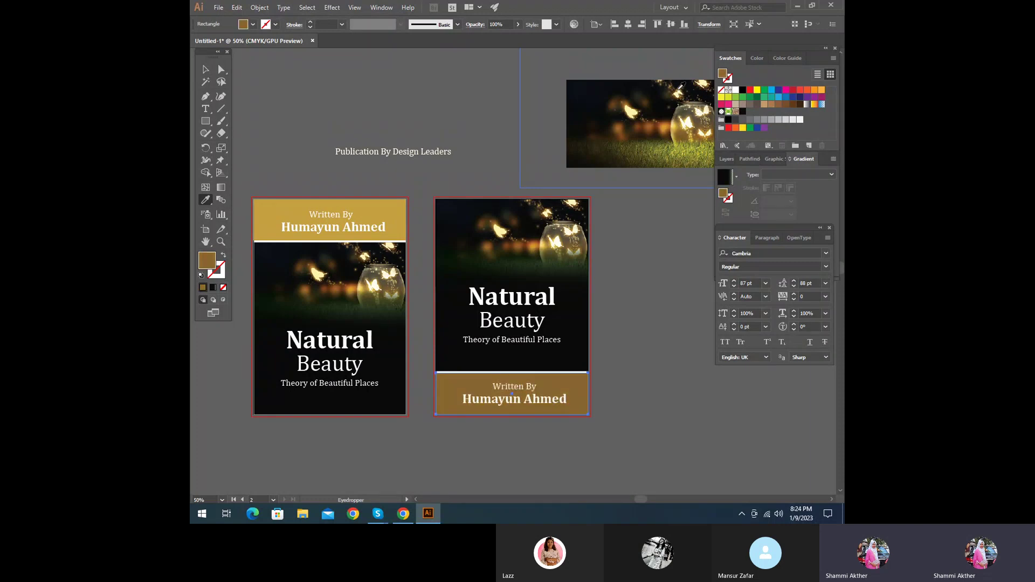
# - Set the second cover's bottom band to an olive green sampled from the grass below the jar
pyautogui.click(629, 102)
pyautogui.click(664, 156)
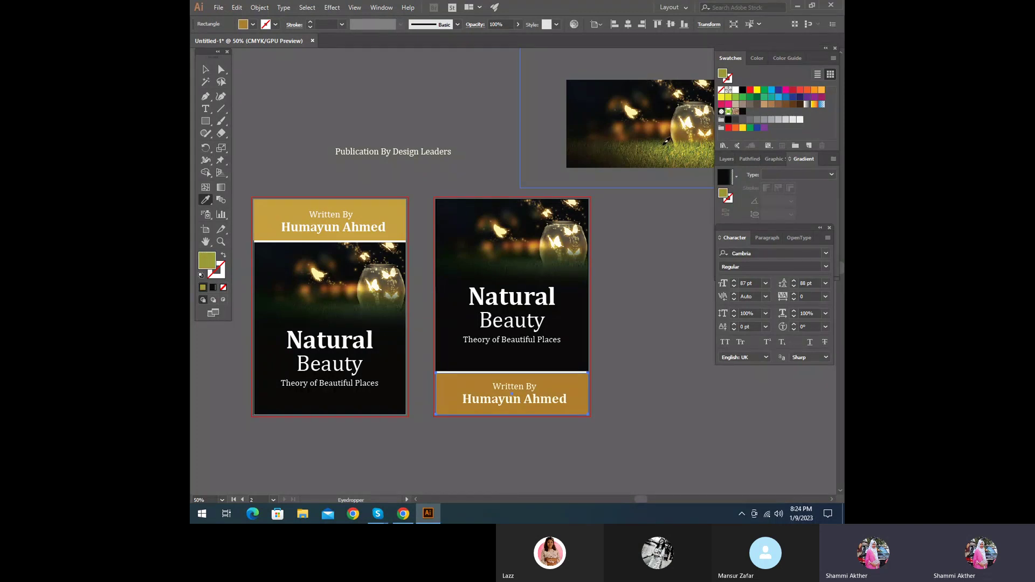
pyautogui.click(664, 155)
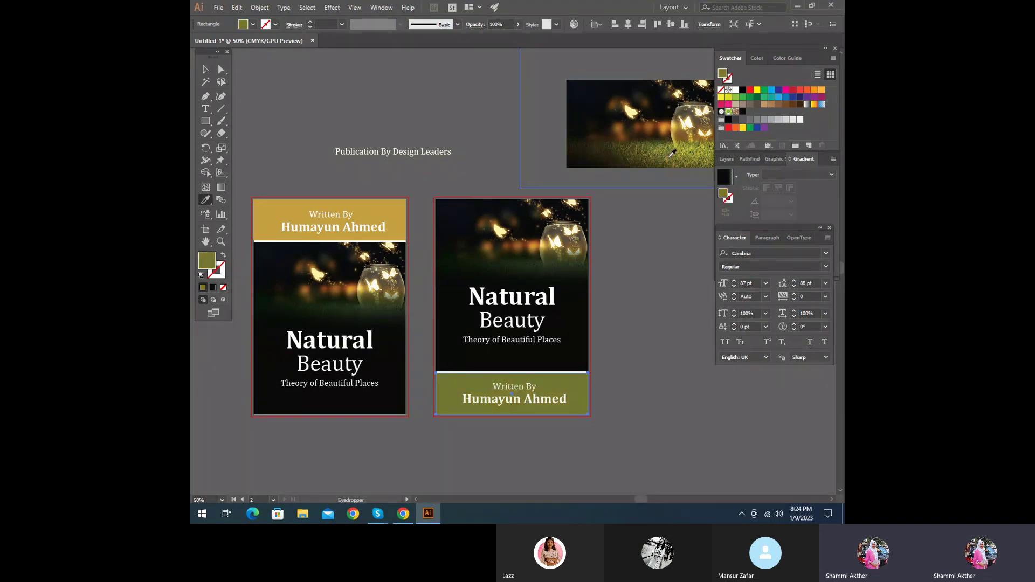
pyautogui.click(207, 69)
pyautogui.click(623, 427)
pyautogui.scroll(-1, 557, 313)
pyautogui.scroll(1, 688, 435)
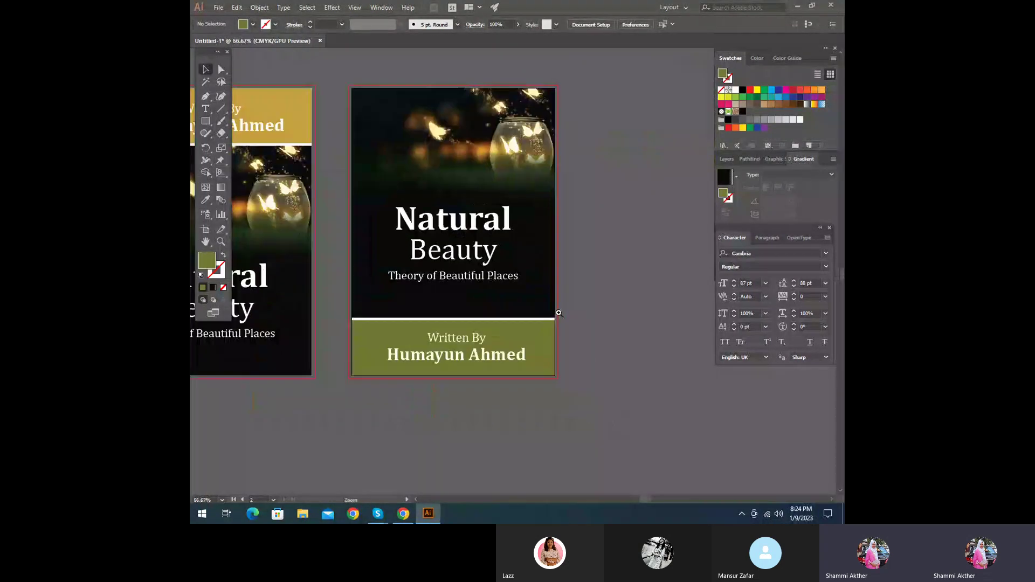
pyautogui.scroll(1, 578, 423)
pyautogui.keyDown('alt'); pyautogui.click(494, 251); pyautogui.keyUp('alt')
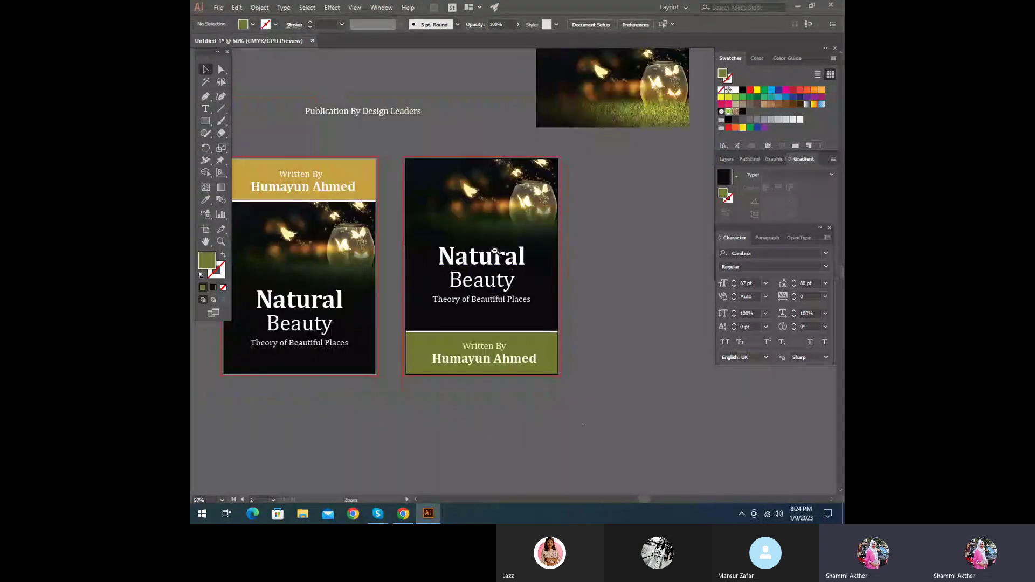
pyautogui.keyDown('alt'); pyautogui.click(494, 250); pyautogui.keyUp('alt')
pyautogui.moveTo(513, 405); pyautogui.dragTo(596, 433)
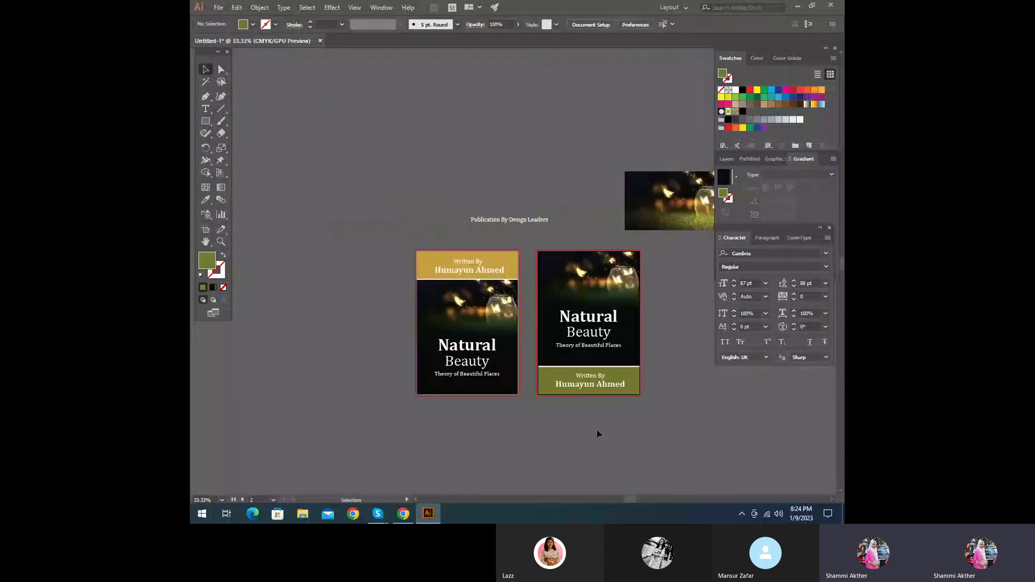